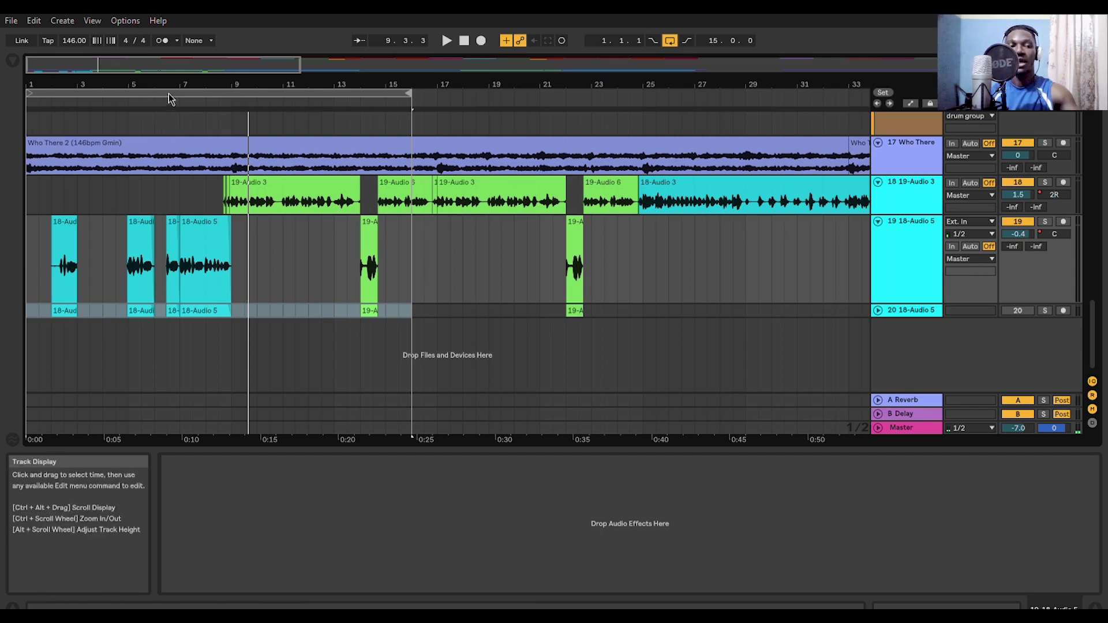
# - Play the opening section and compare the vocals on tracks 20 and 19 by toggling their activation, finishing with only track 19 active
pyautogui.press('space')
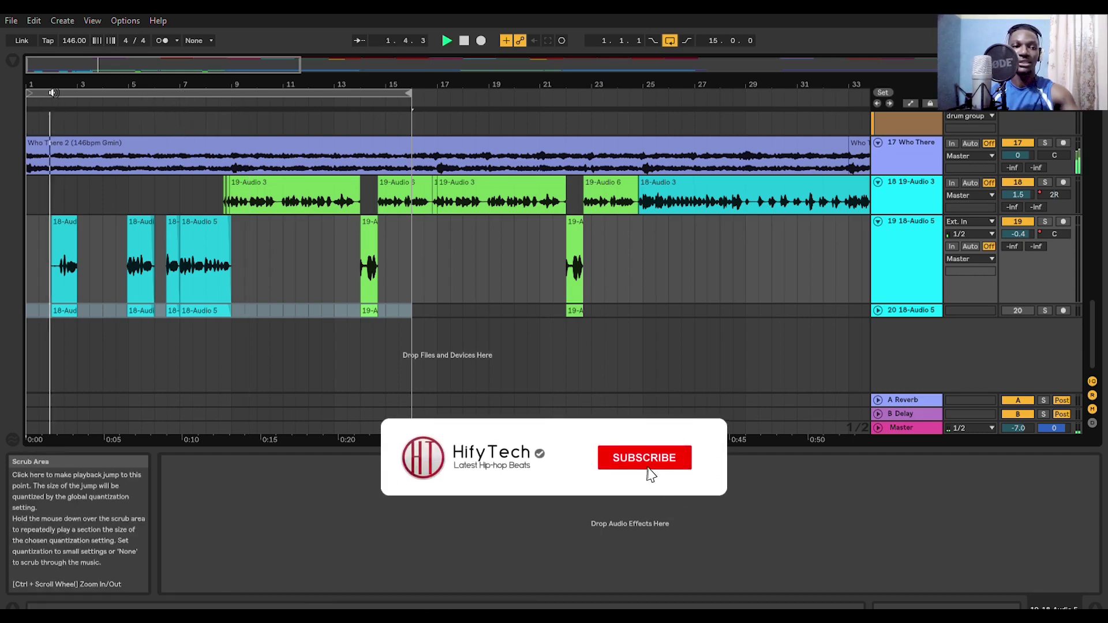
pyautogui.click(1017, 311)
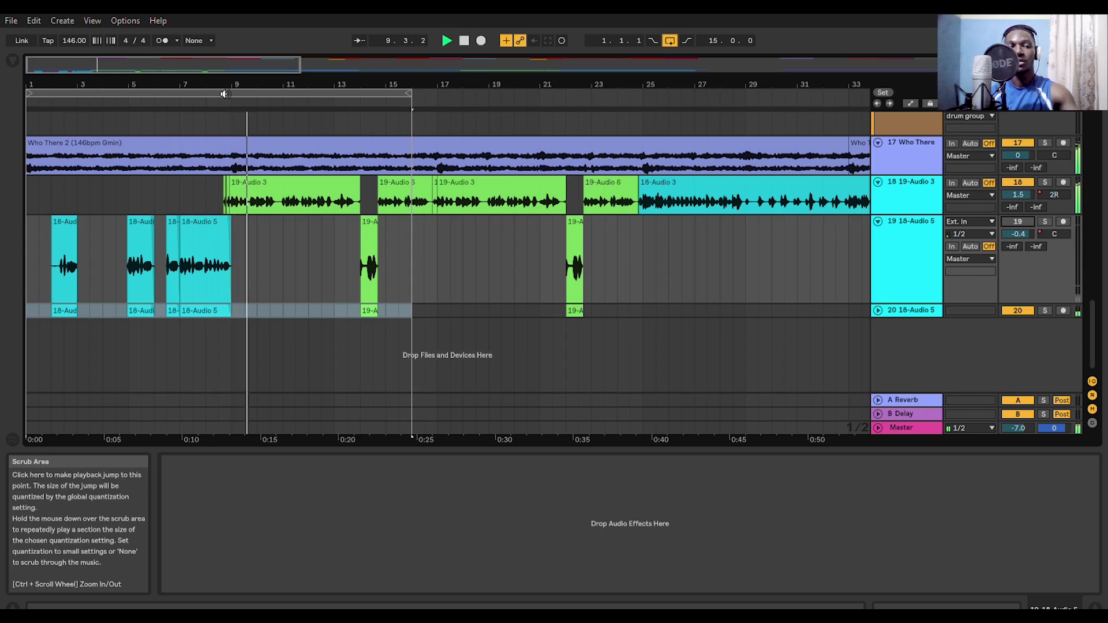
pyautogui.press('space')
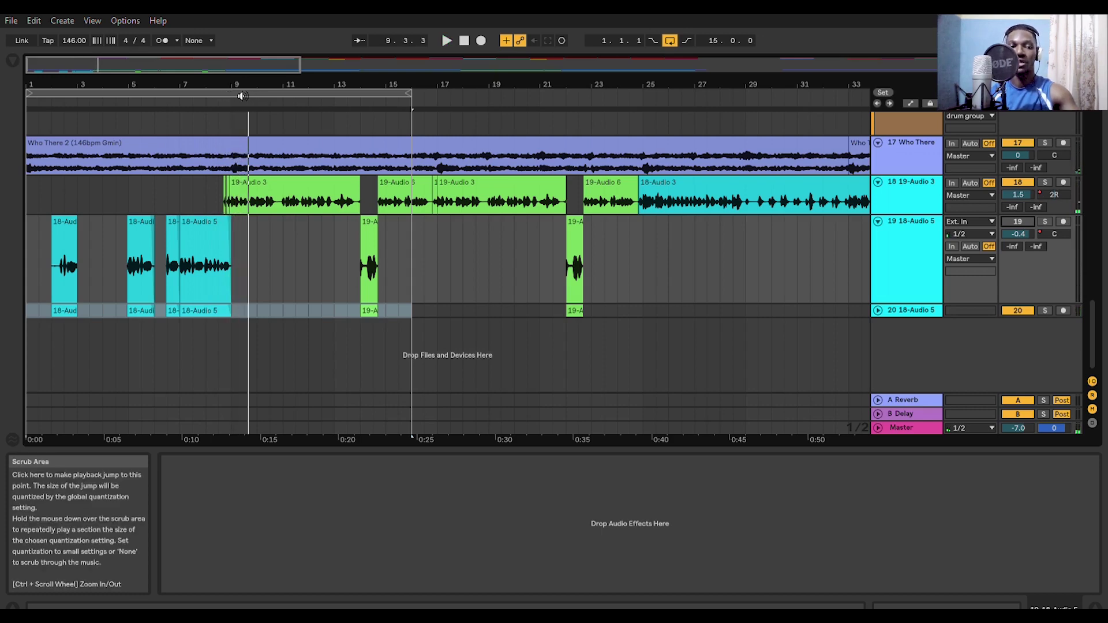
pyautogui.click(333, 94)
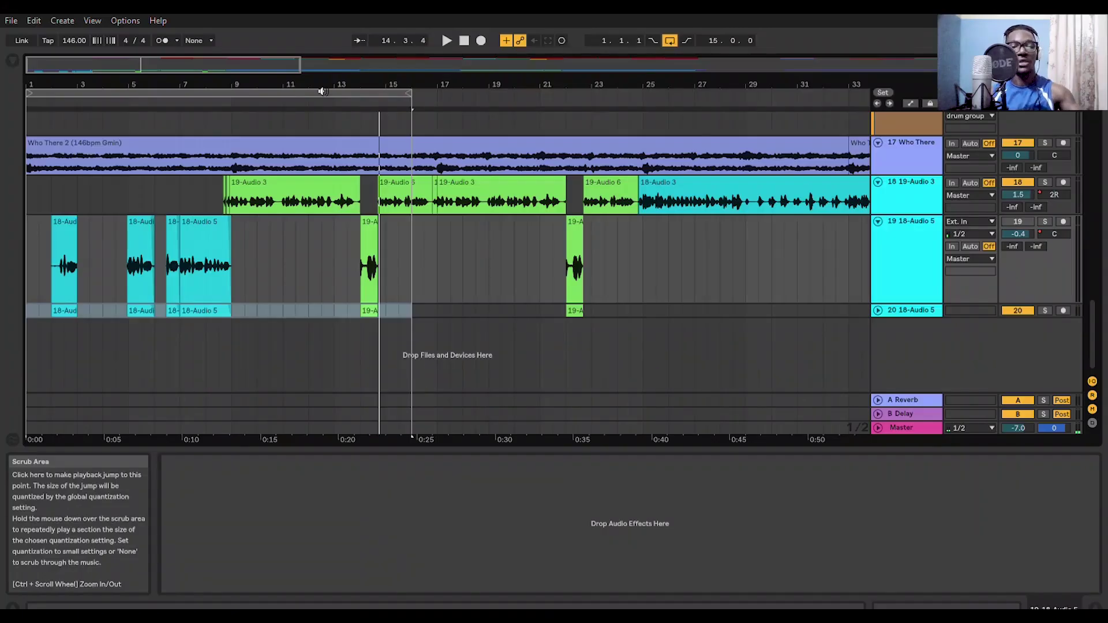
pyautogui.click(940, 229)
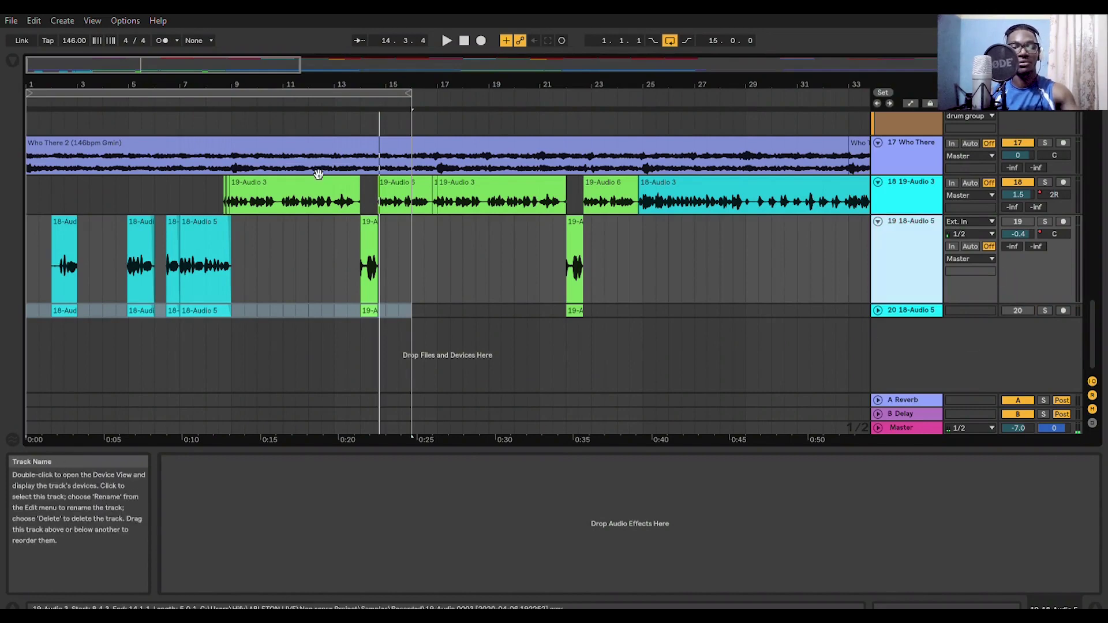
pyautogui.click(54, 96)
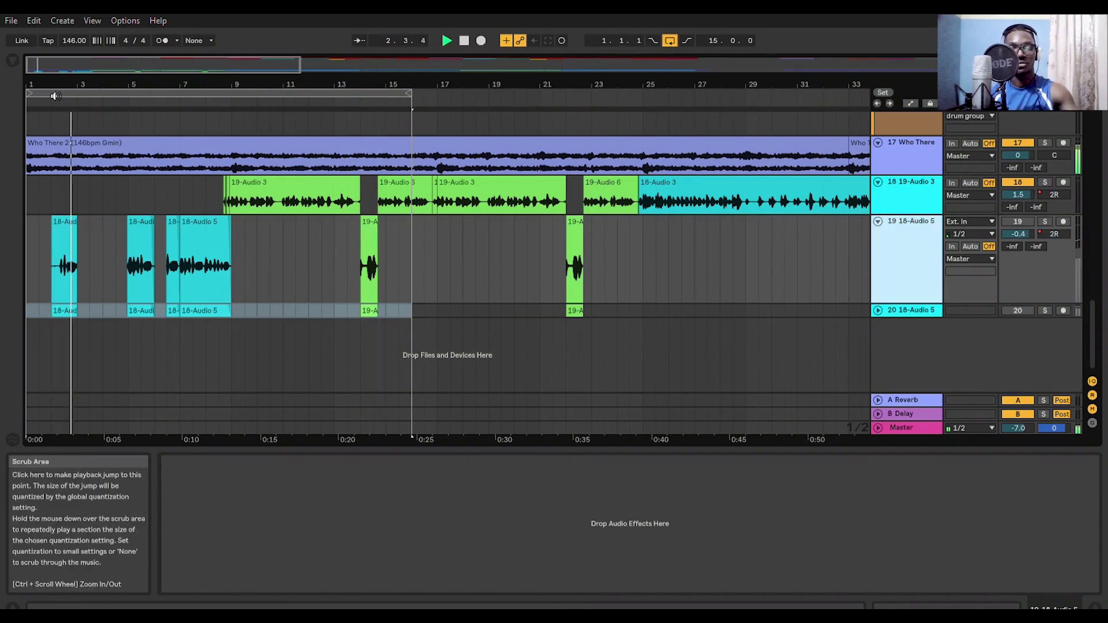
pyautogui.click(1021, 221)
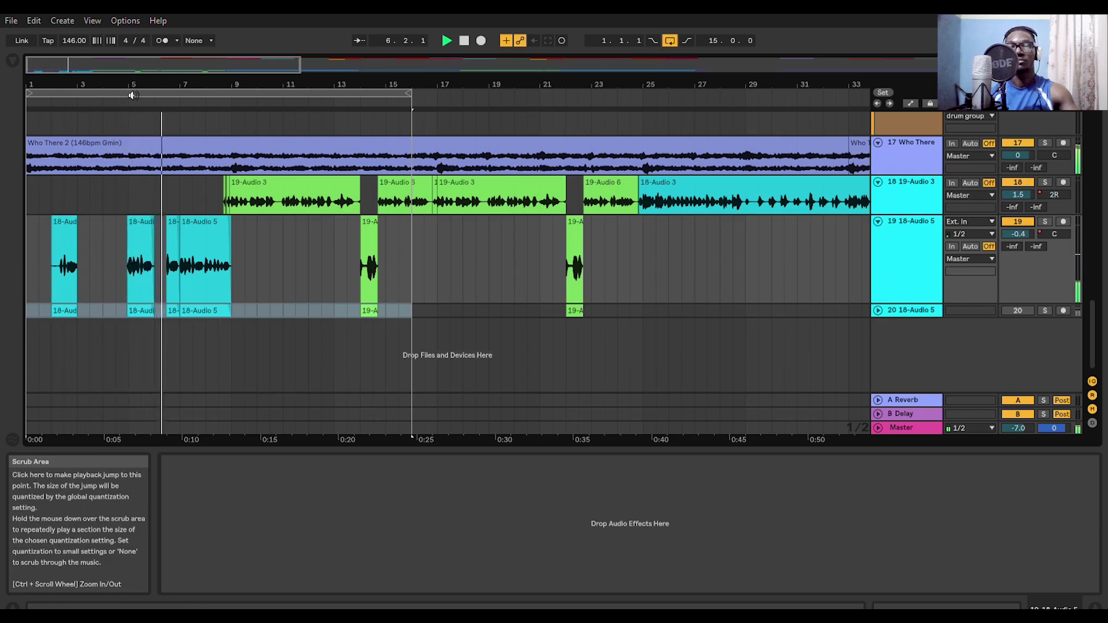
# - Search the whole browser library for "drill rap lead"
pyautogui.click(13, 60)
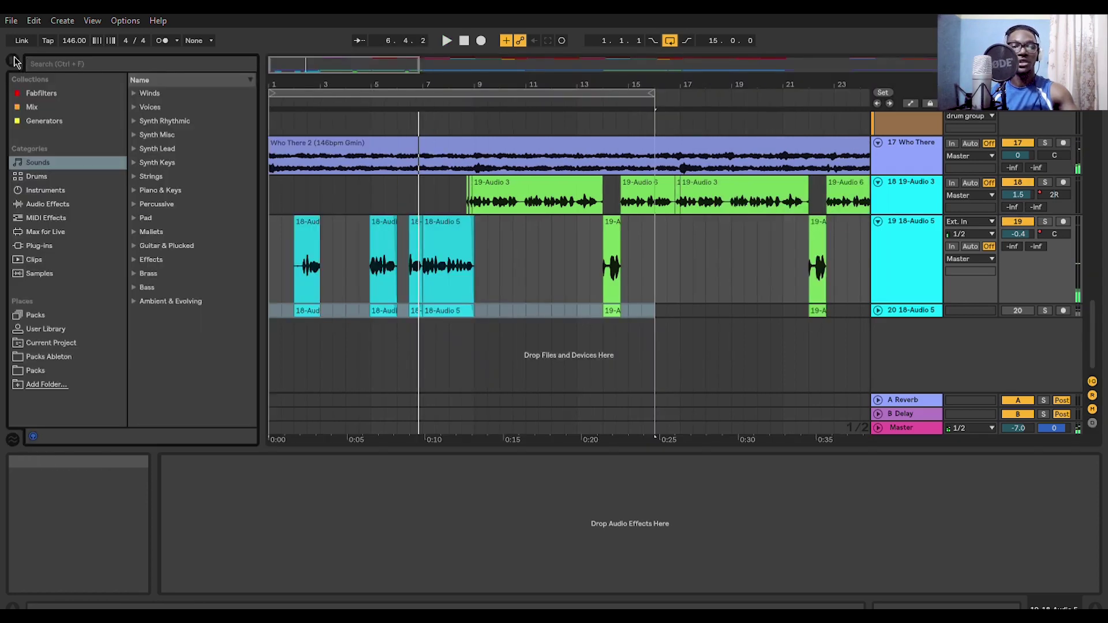
pyautogui.click(144, 62)
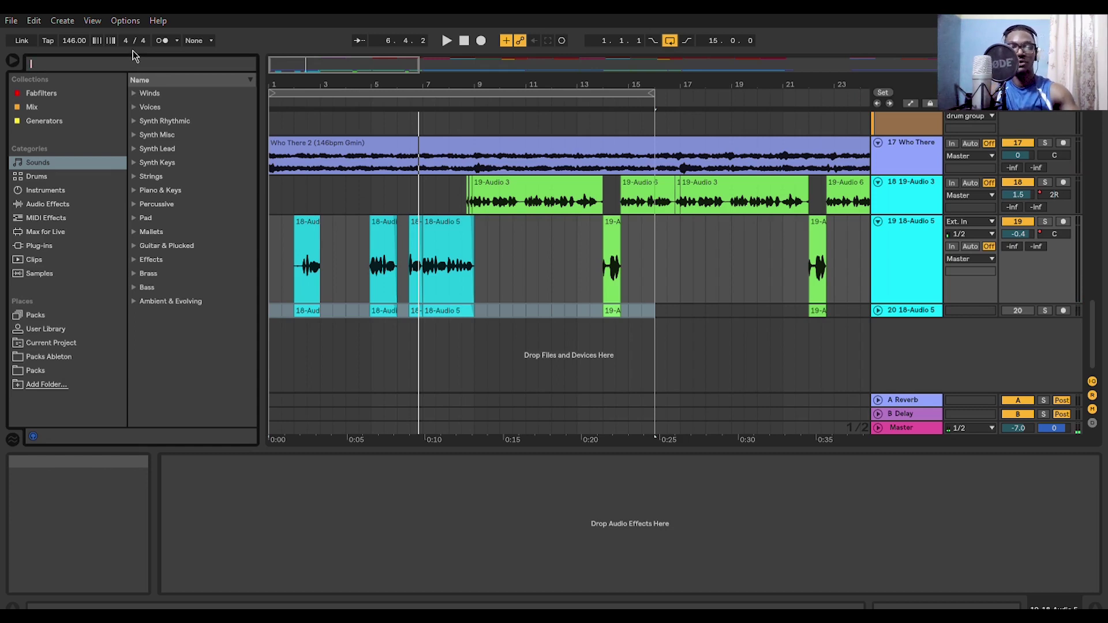
pyautogui.write('dr')
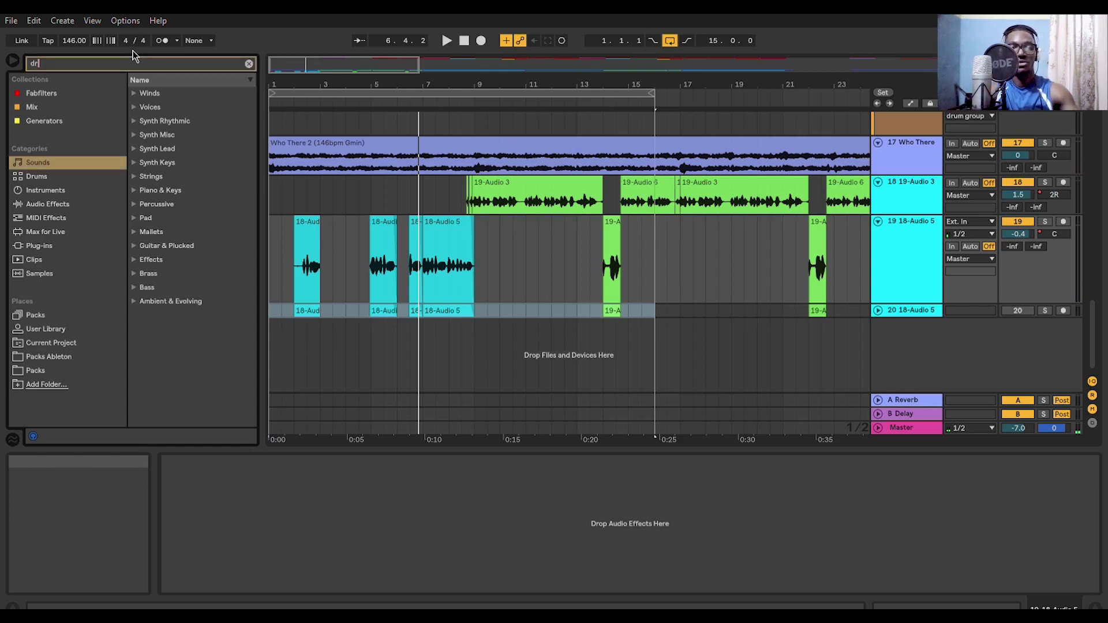
pyautogui.write('ill rapp')
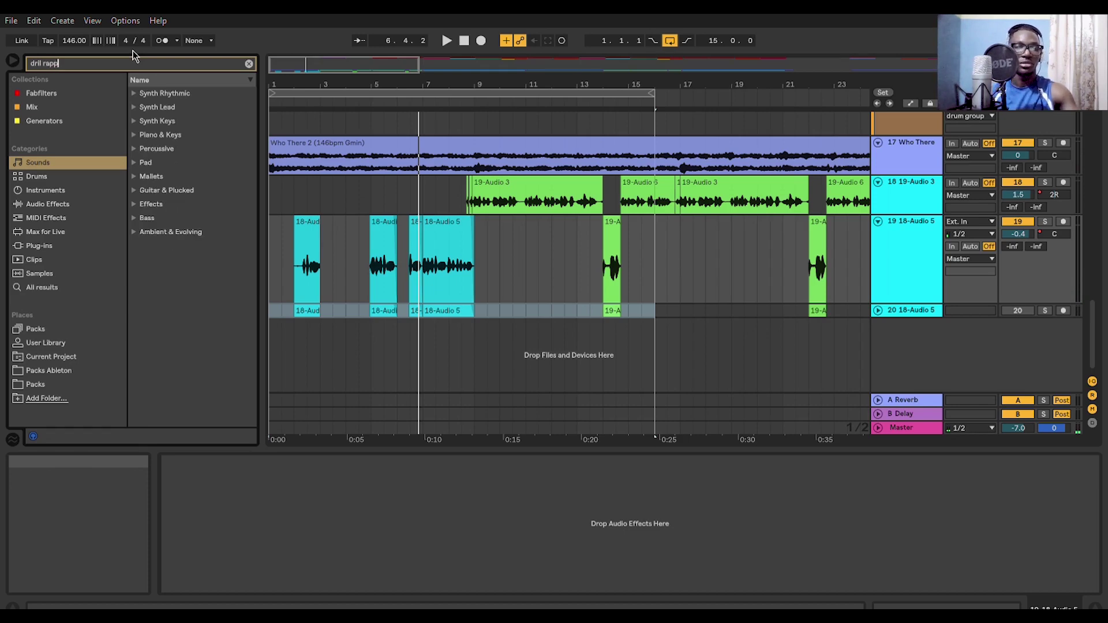
pyautogui.write(' lead')
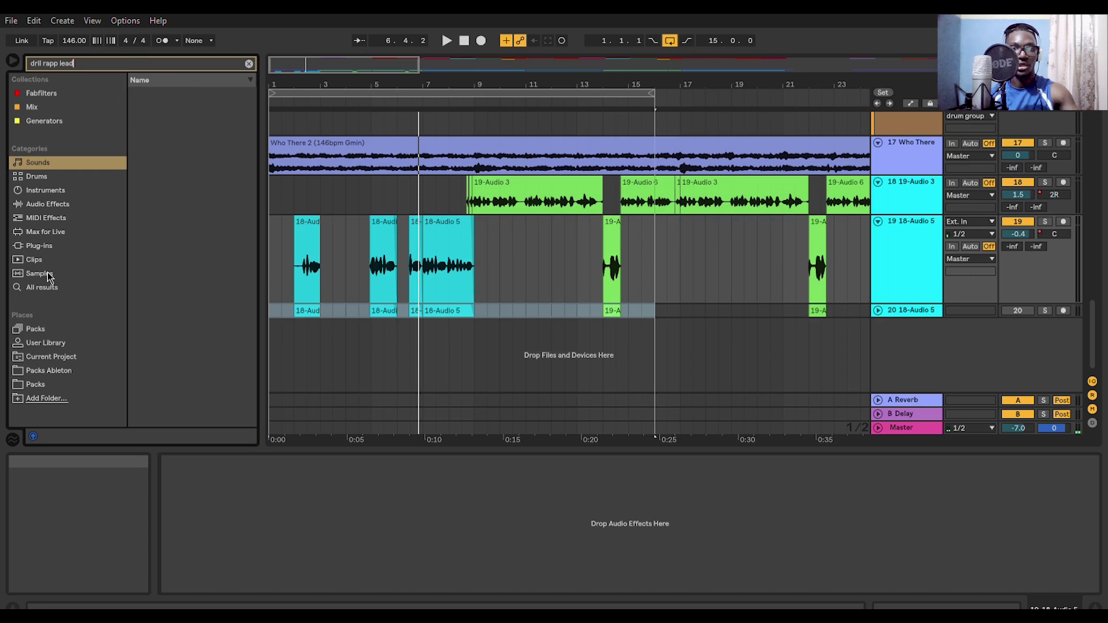
pyautogui.click(50, 283)
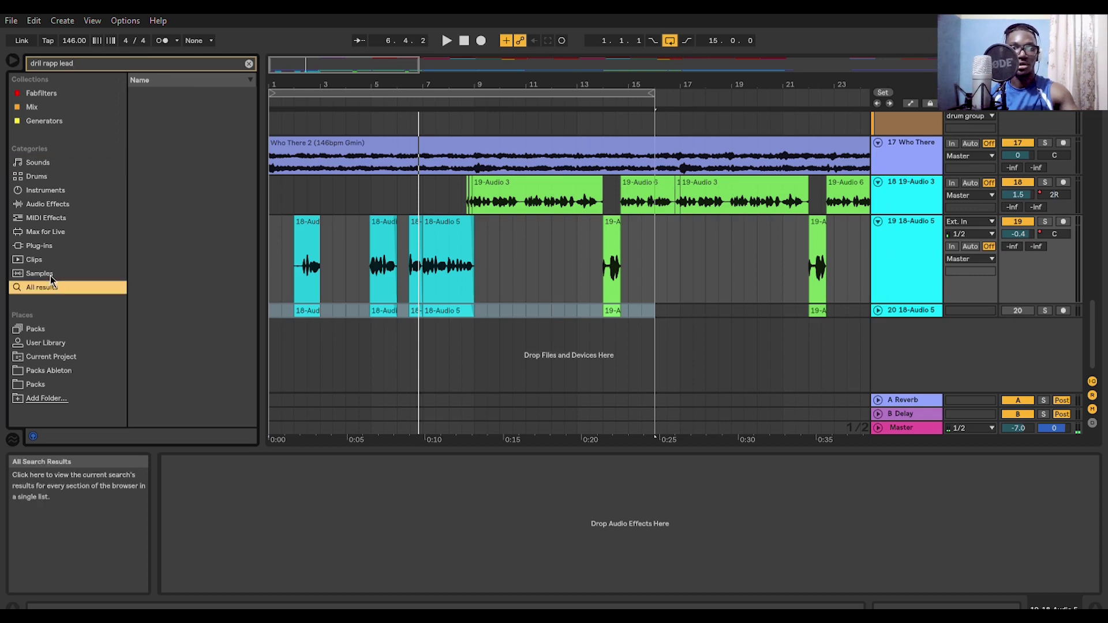
pyautogui.click(55, 58)
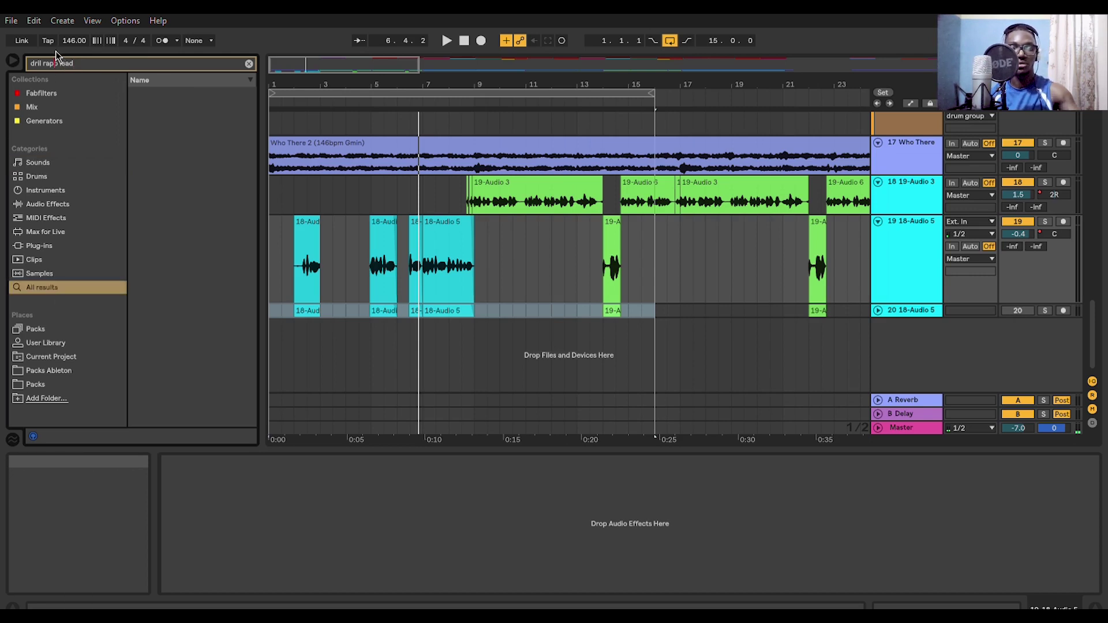
pyautogui.press('BackSpace')
# - Load the Drill rap lead vox.adg preset onto track 19, look through its device chain and hide the browser
pyautogui.click(181, 94)
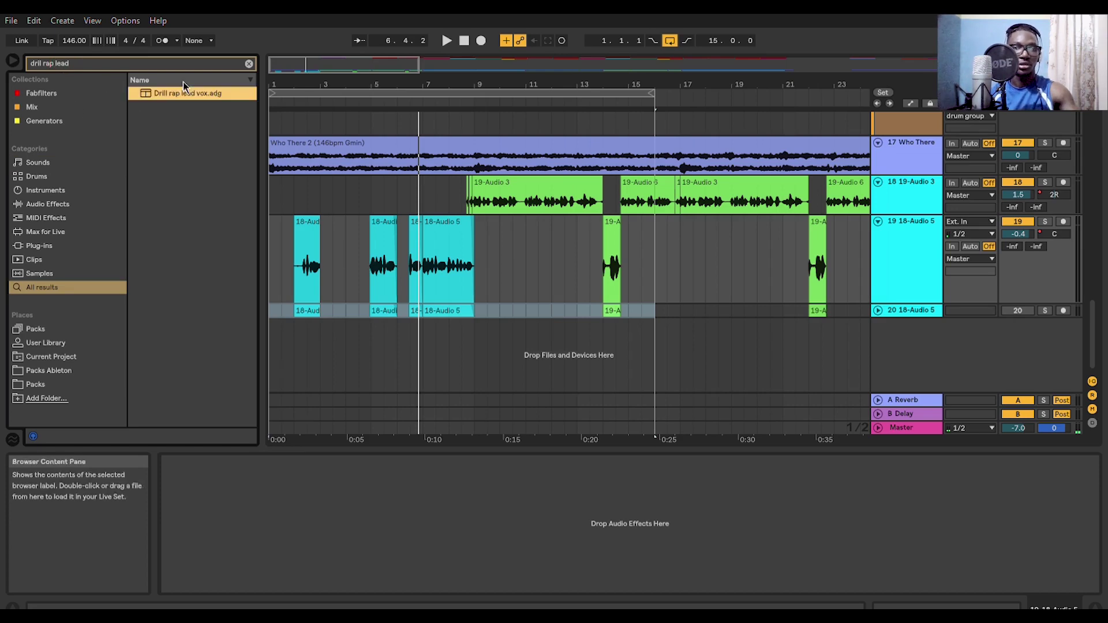
pyautogui.moveTo(923, 227); pyautogui.dragTo(923, 228)
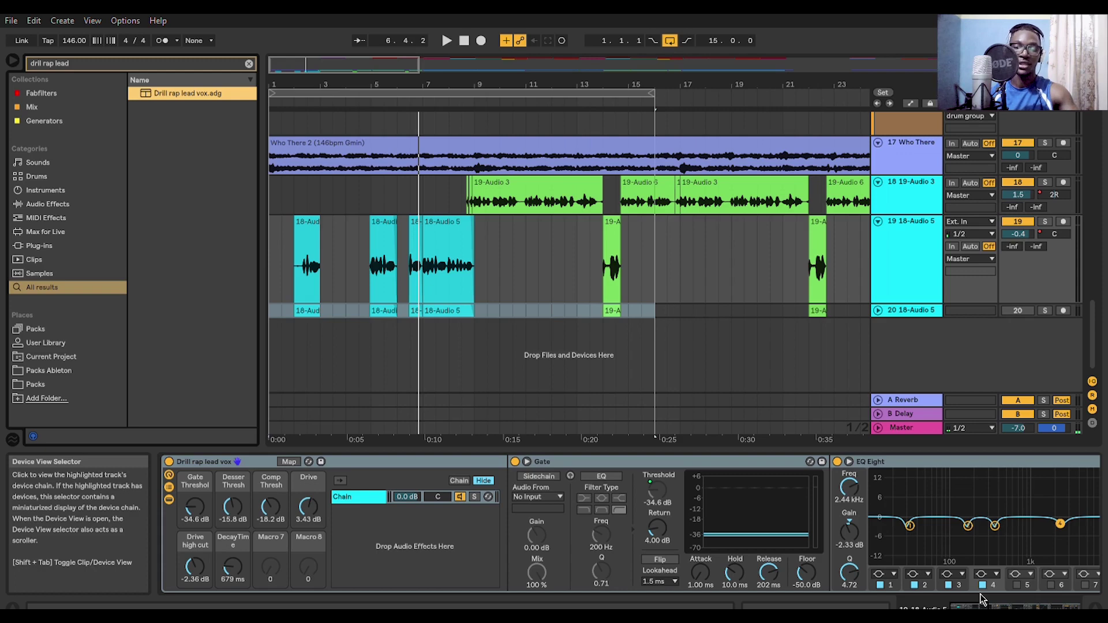
pyautogui.moveTo(981, 600); pyautogui.dragTo(1056, 600)
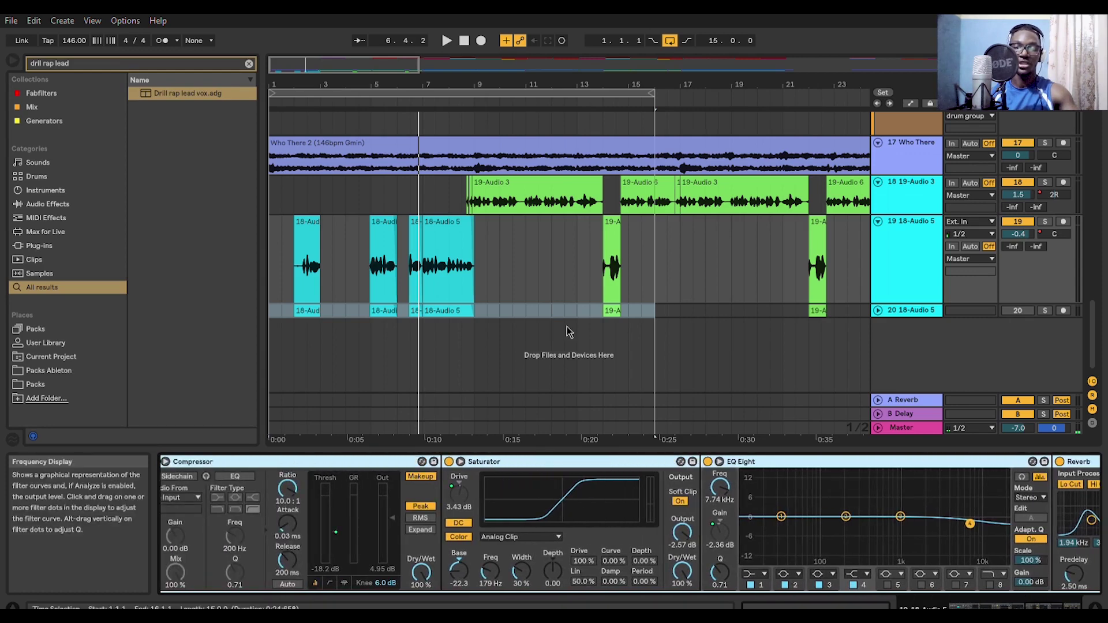
pyautogui.click(12, 60)
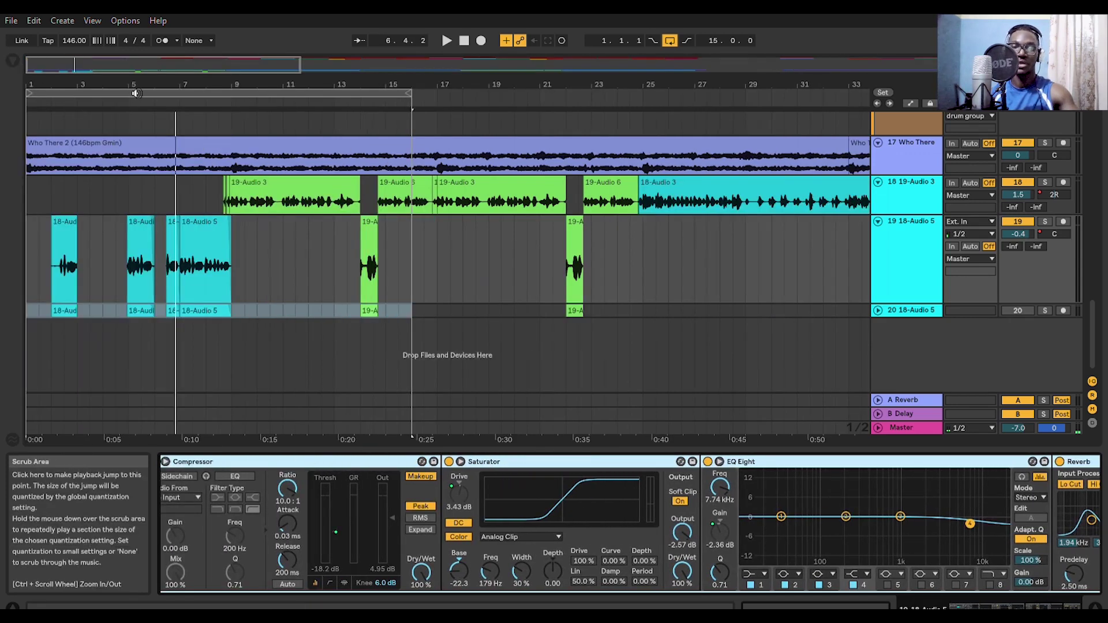
# - Loop the two-bar vocal clip starting at bar 7 on track 19 and play it
pyautogui.click(197, 232)
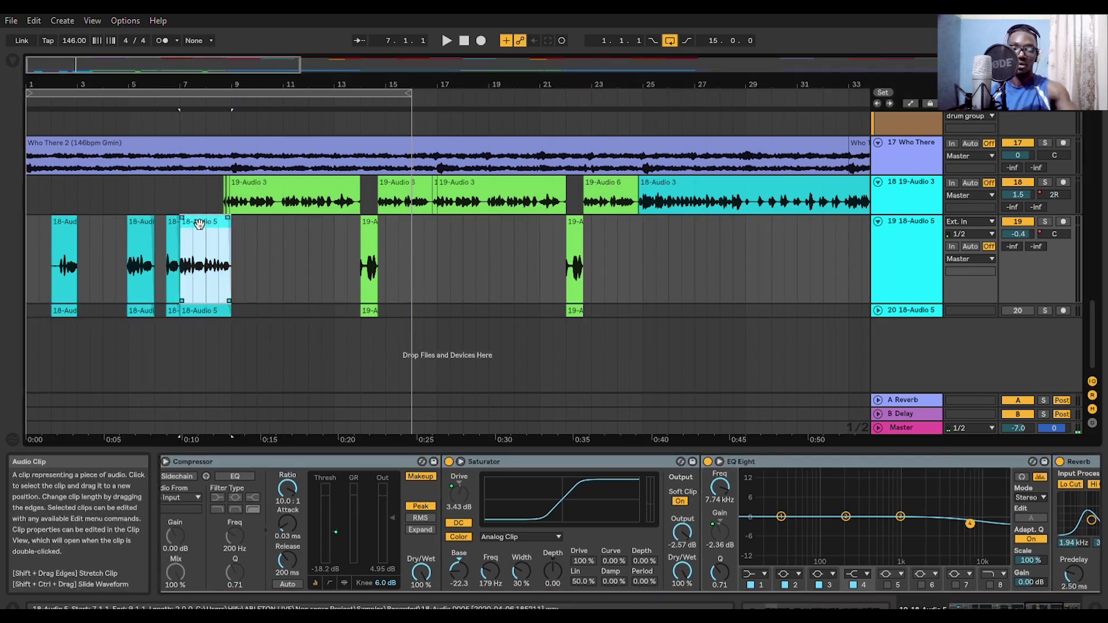
pyautogui.hotkey('ctrl', 'l')
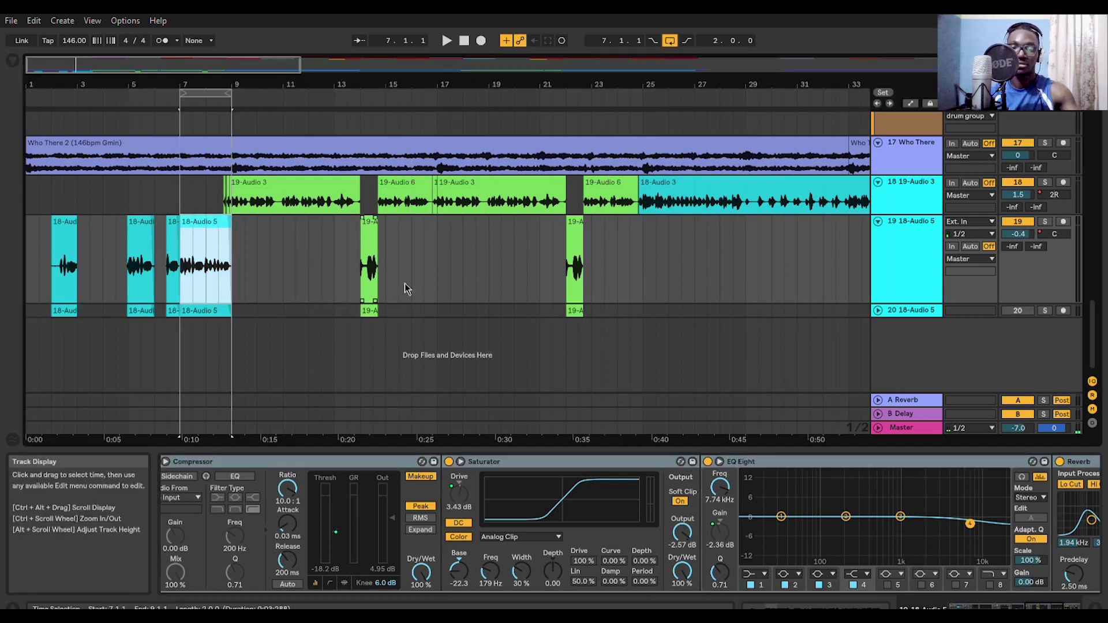
pyautogui.press('space')
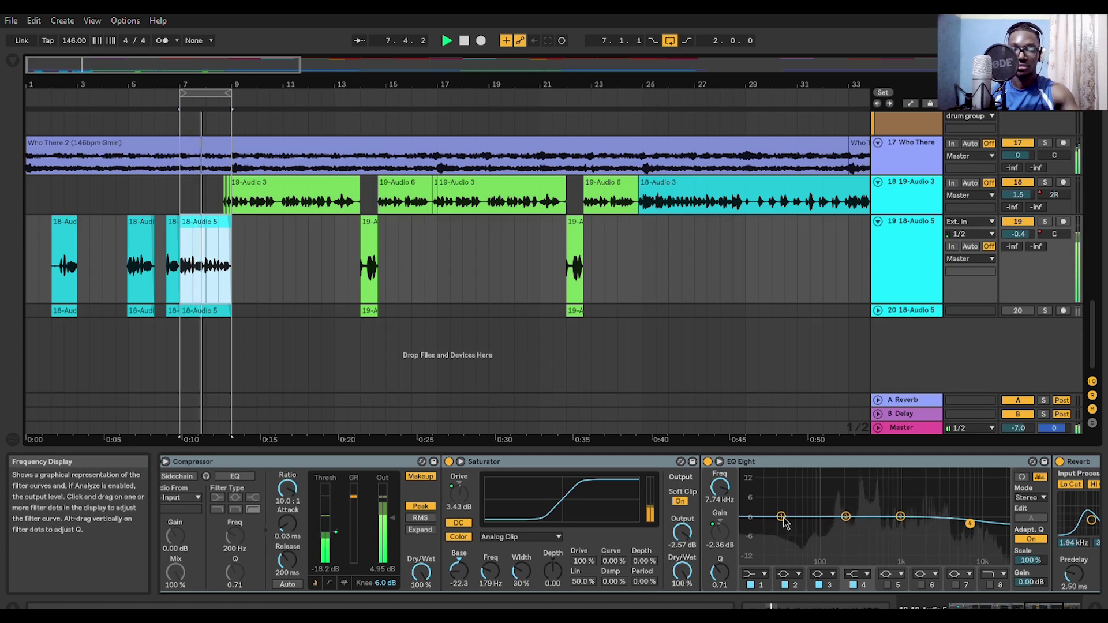
# - In the EQ Eight after the Saturator, make band 1 a low cut at 255 Hz and enable band 8's high cut at 3.98 kHz
pyautogui.click(761, 574)
pyautogui.click(757, 489)
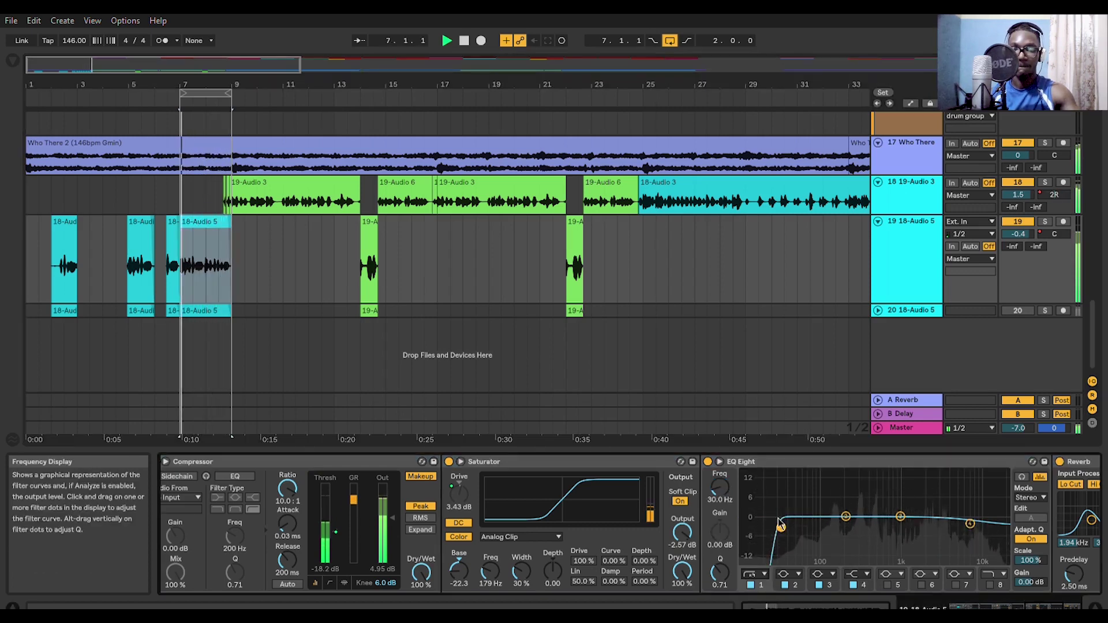
pyautogui.moveTo(781, 524); pyautogui.dragTo(853, 534)
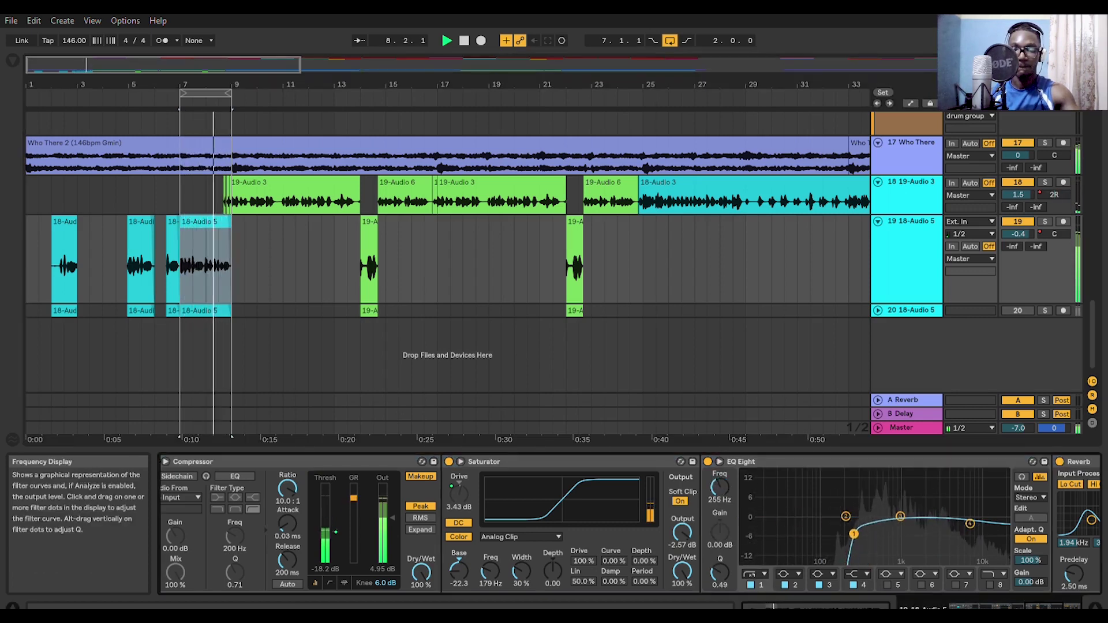
pyautogui.click(992, 584)
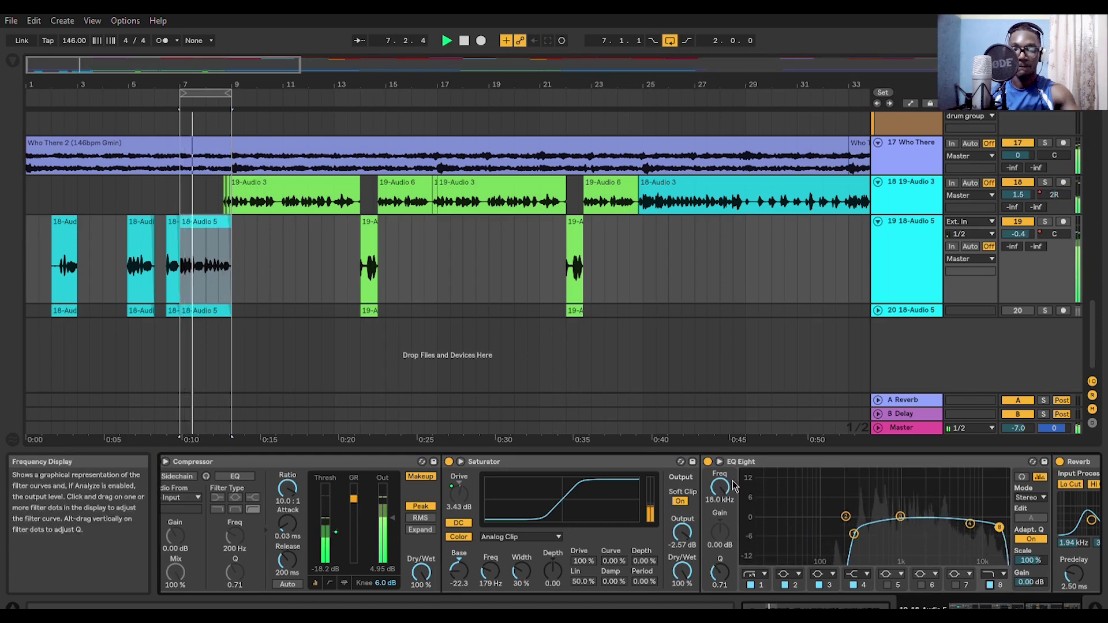
pyautogui.moveTo(720, 487); pyautogui.dragTo(720, 515)
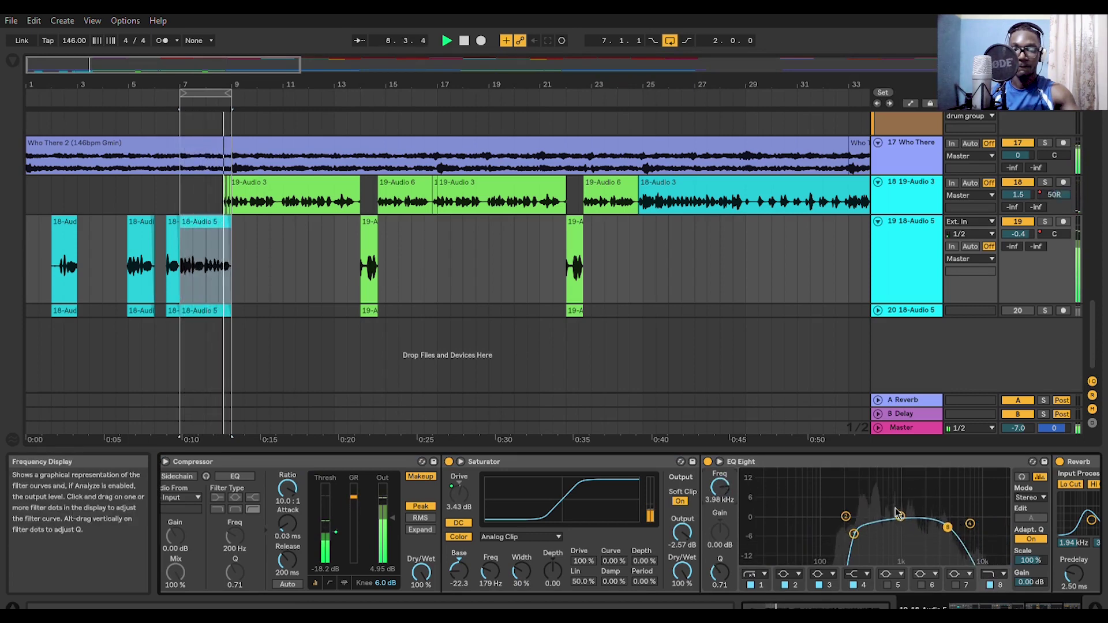
# - Boost EQ Eight band 3 by 5.83 dB at 899 Hz with Q 1.46, and band 2 by 4.09 dB at 550 Hz
pyautogui.moveTo(900, 517); pyautogui.dragTo(896, 499)
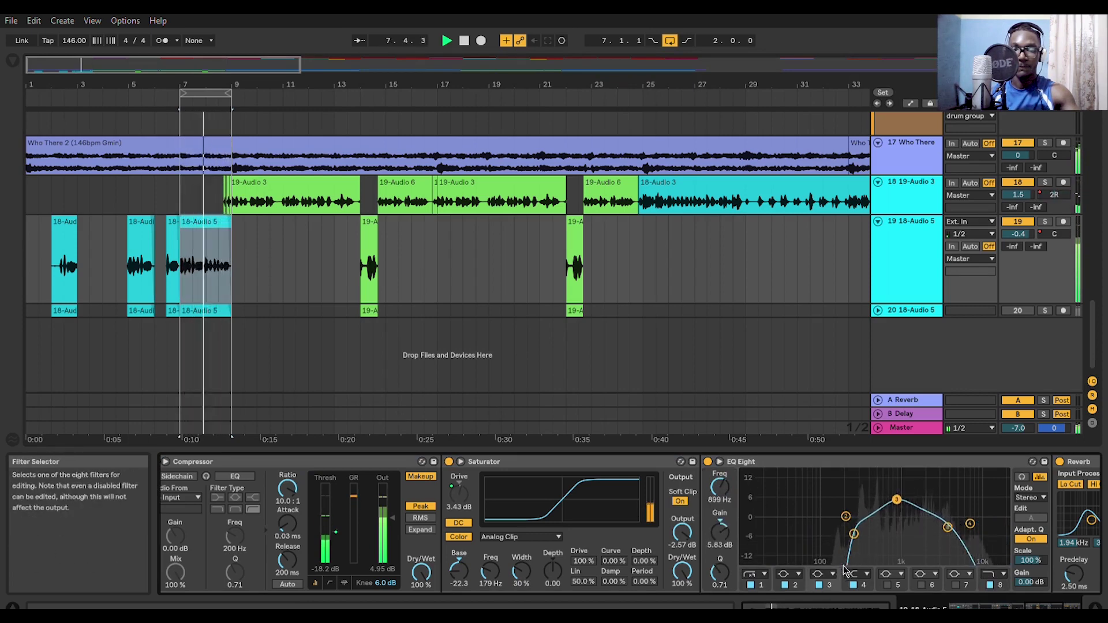
pyautogui.moveTo(721, 568); pyautogui.dragTo(721, 553)
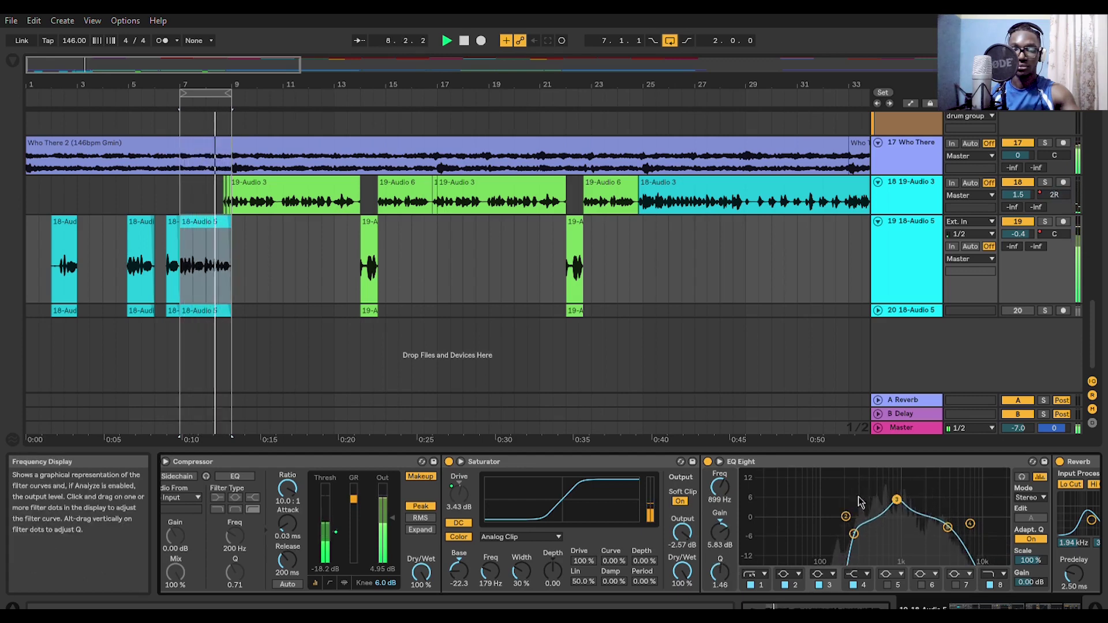
pyautogui.moveTo(846, 517); pyautogui.dragTo(880, 505)
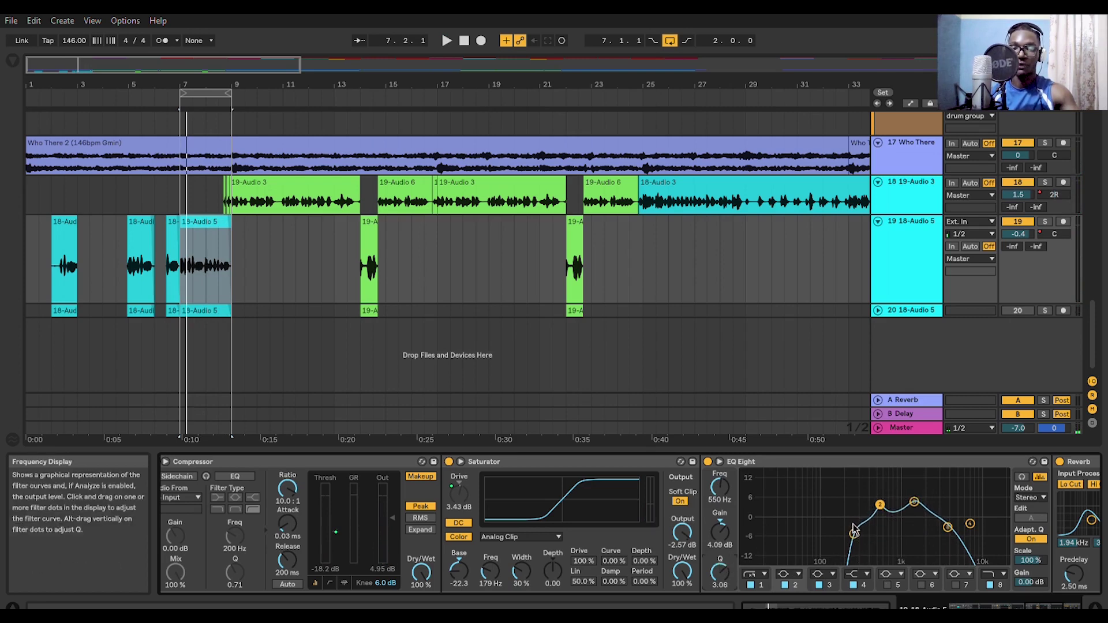
# - Move the low and high cuts to 435 Hz and 4.08 kHz, and the band 2 and 3 boosts to 825 Hz and 1.98 kHz
pyautogui.moveTo(854, 530); pyautogui.dragTo(872, 534)
pyautogui.moveTo(945, 527); pyautogui.dragTo(949, 527)
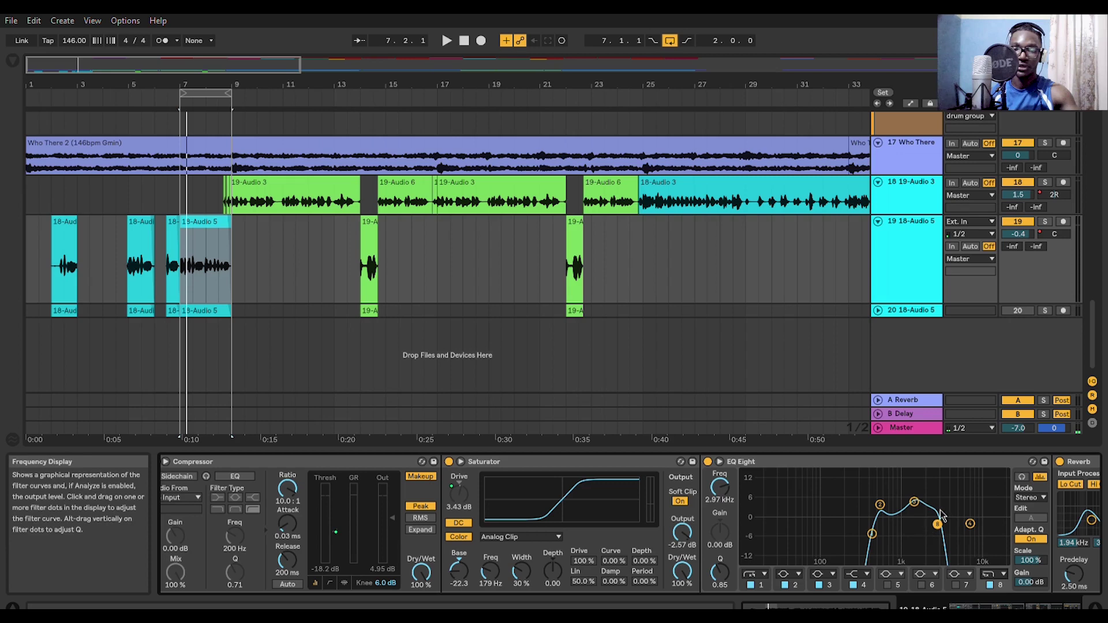
pyautogui.moveTo(940, 512); pyautogui.dragTo(951, 513)
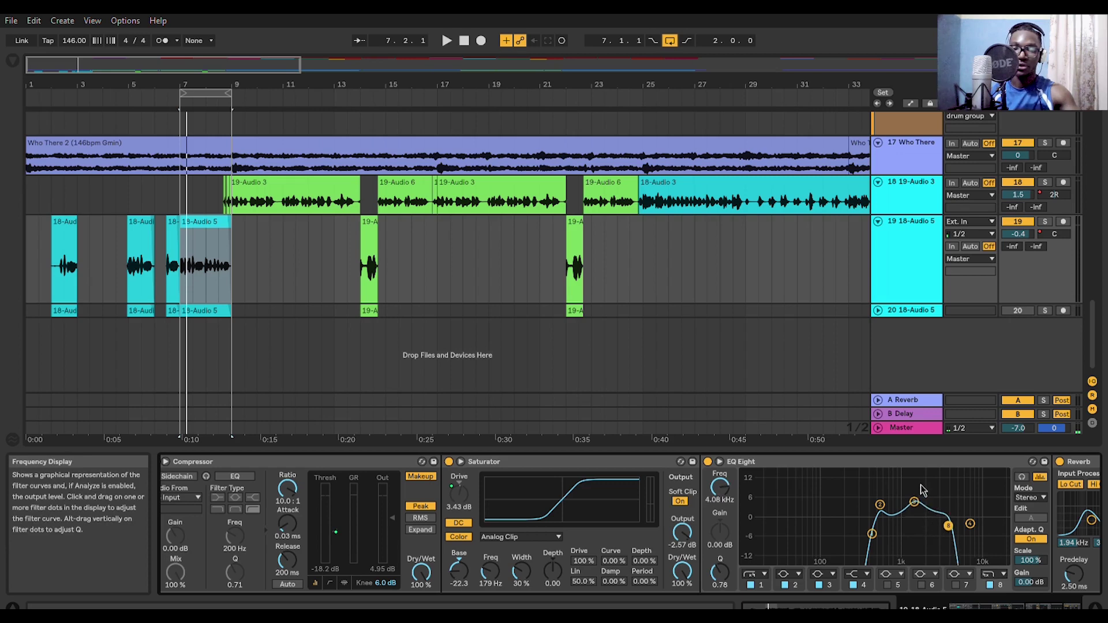
pyautogui.click(914, 501)
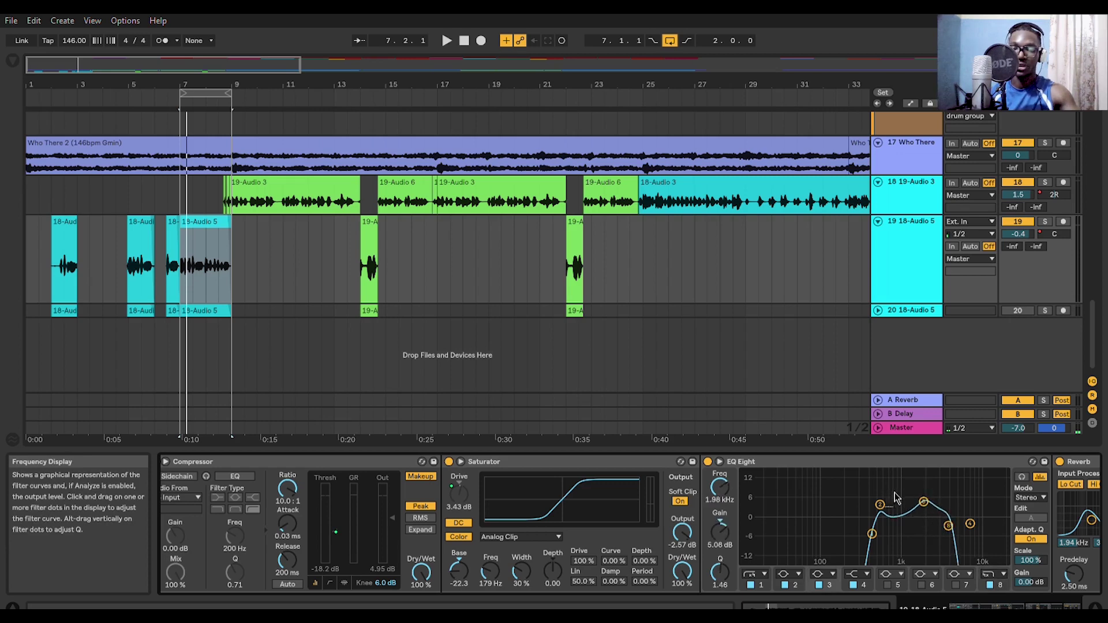
pyautogui.moveTo(879, 504); pyautogui.dragTo(895, 502)
# - Enlarge the EQ display and, during playback, set band 1 to 342 Hz, band 2 to 696 Hz at 5.86 dB, band 3 to 1.65 kHz at 6.52 dB
pyautogui.click(719, 461)
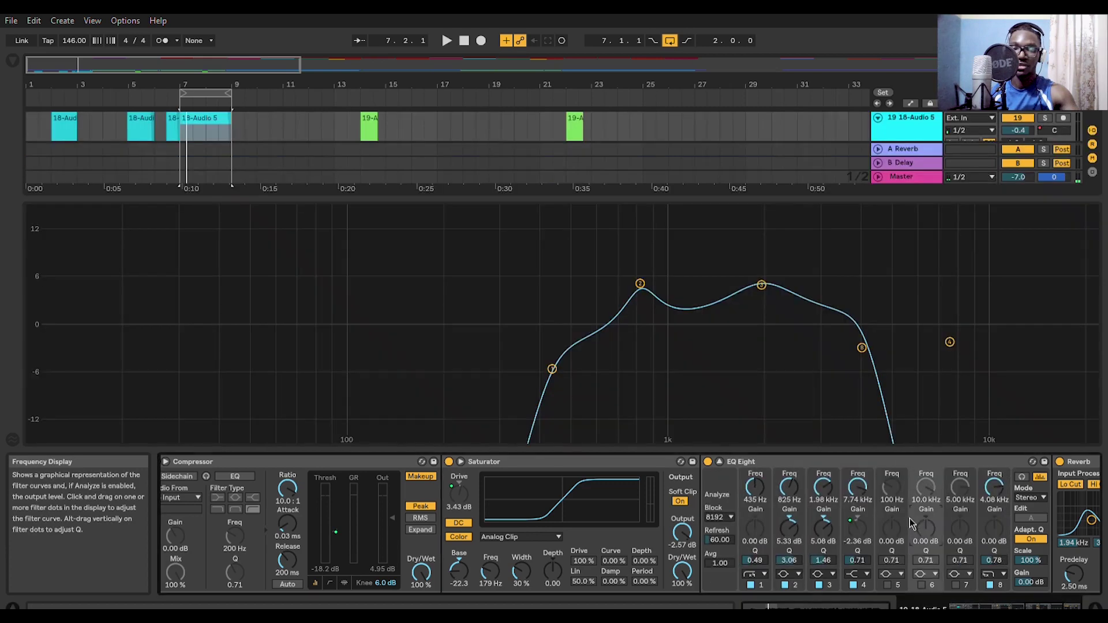
pyautogui.click(719, 462)
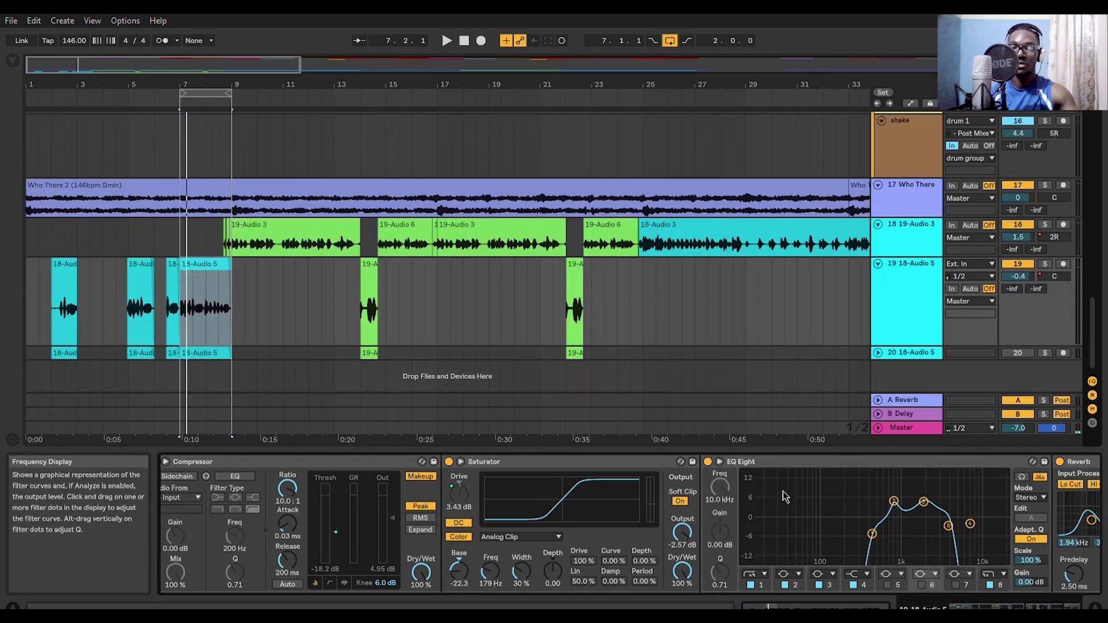
pyautogui.click(719, 462)
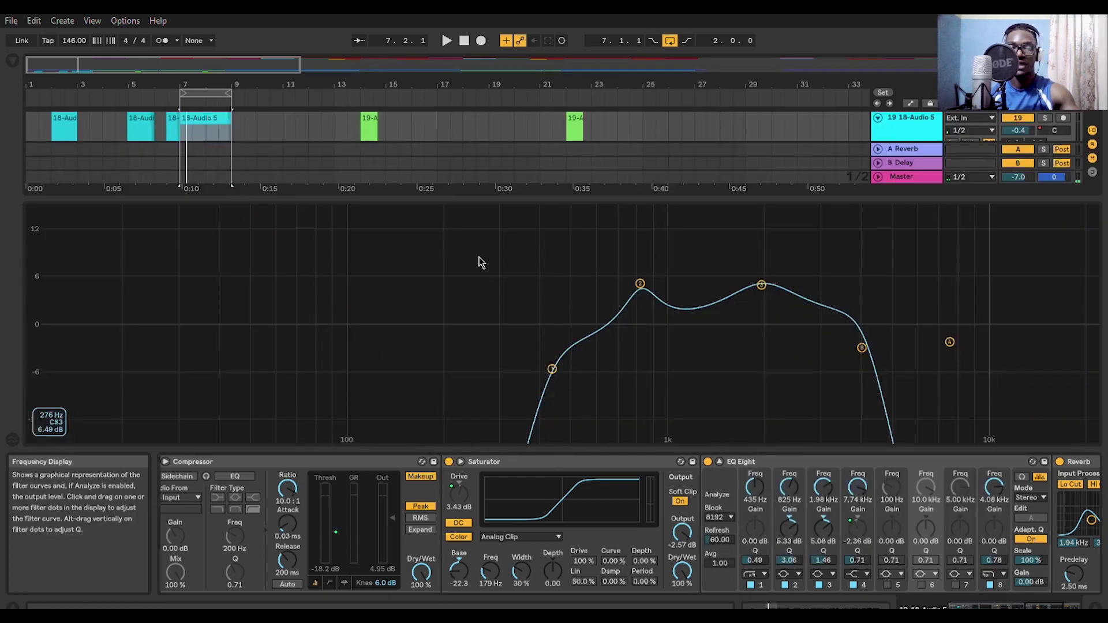
pyautogui.press('space')
pyautogui.moveTo(551, 369); pyautogui.dragTo(518, 371)
pyautogui.moveTo(640, 283); pyautogui.dragTo(617, 280)
pyautogui.moveTo(761, 285); pyautogui.dragTo(736, 274)
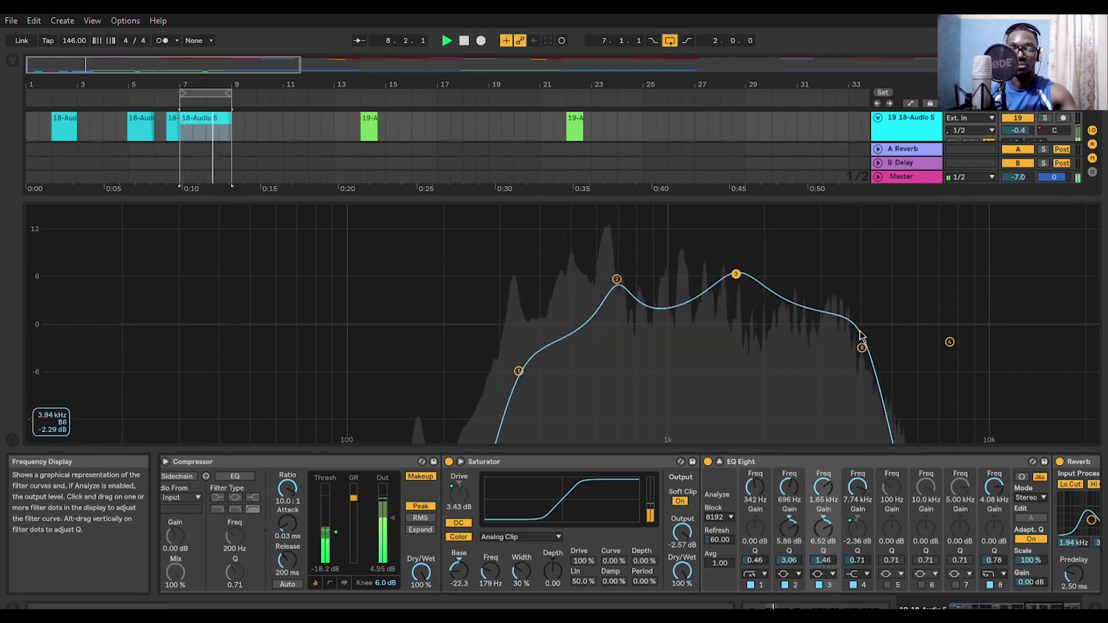
# - Set EQ Eight band 8 to 3.94 kHz with Q 0.85 and band 2 to 667 Hz at 6.71 dB, then audition the loop
pyautogui.moveTo(861, 348); pyautogui.dragTo(857, 344)
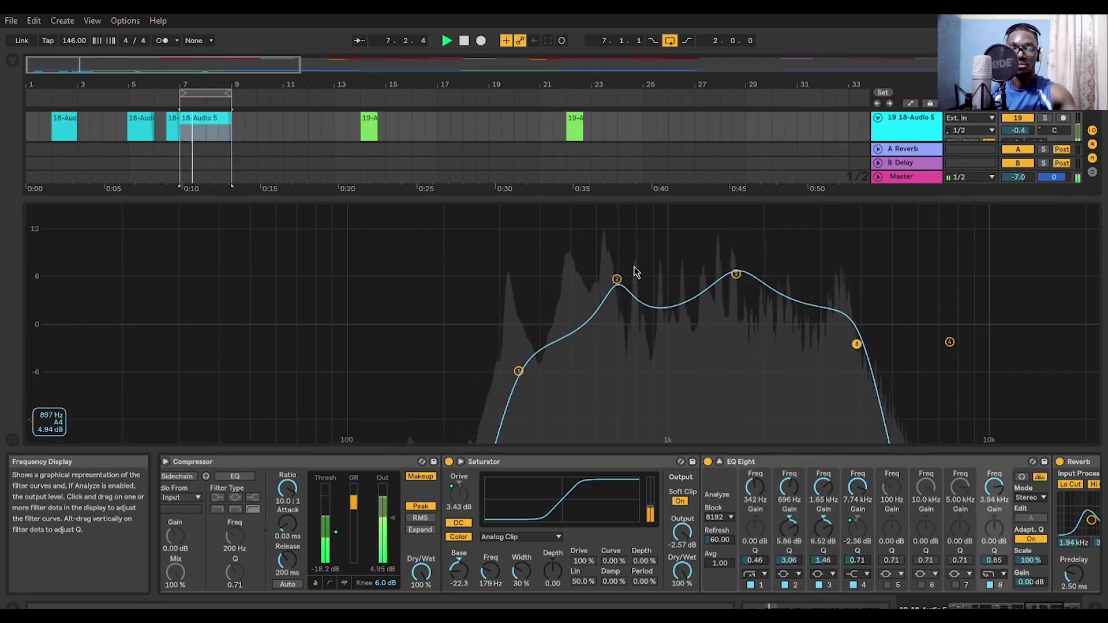
pyautogui.moveTo(617, 279)
pyautogui.mouseDown()
pyautogui.moveTo(622, 271)
pyautogui.moveTo(612, 272)
pyautogui.mouseUp()
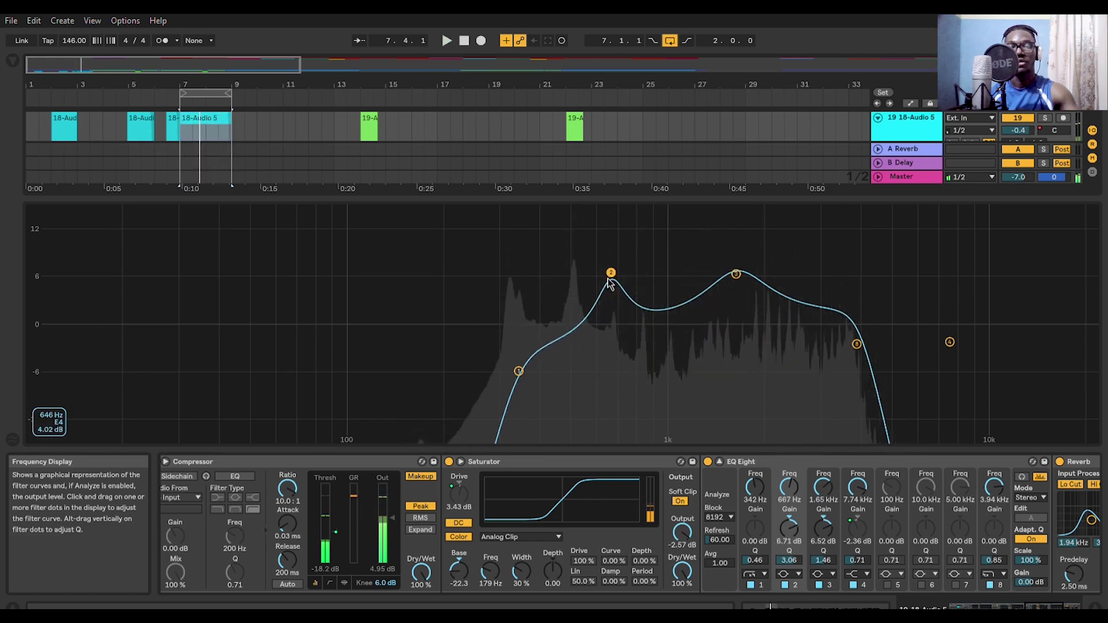
pyautogui.press('space')
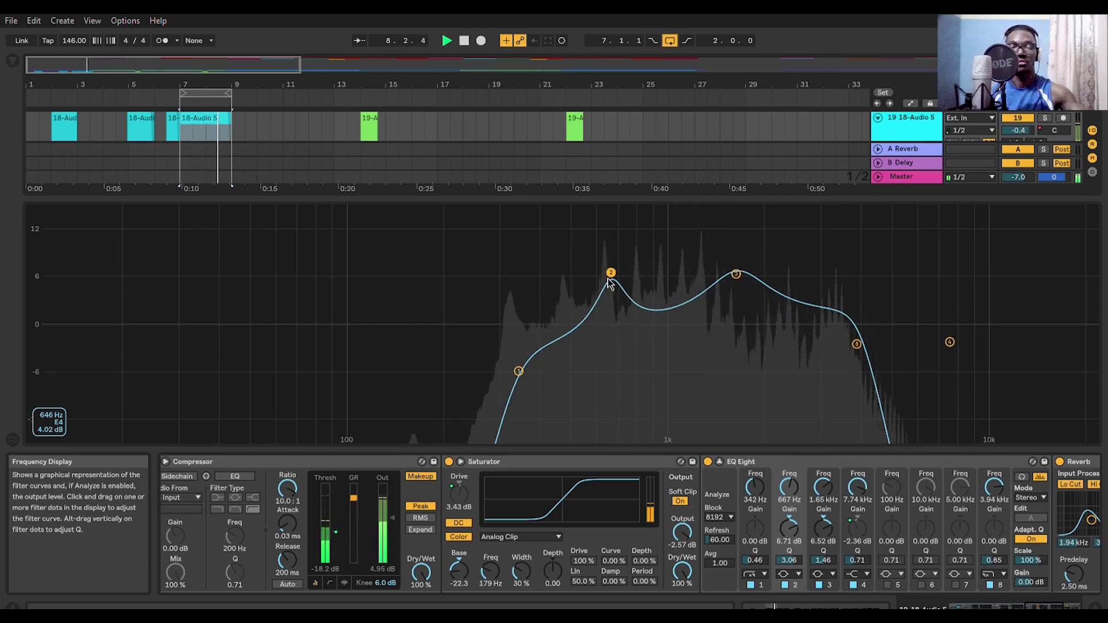
pyautogui.press('space')
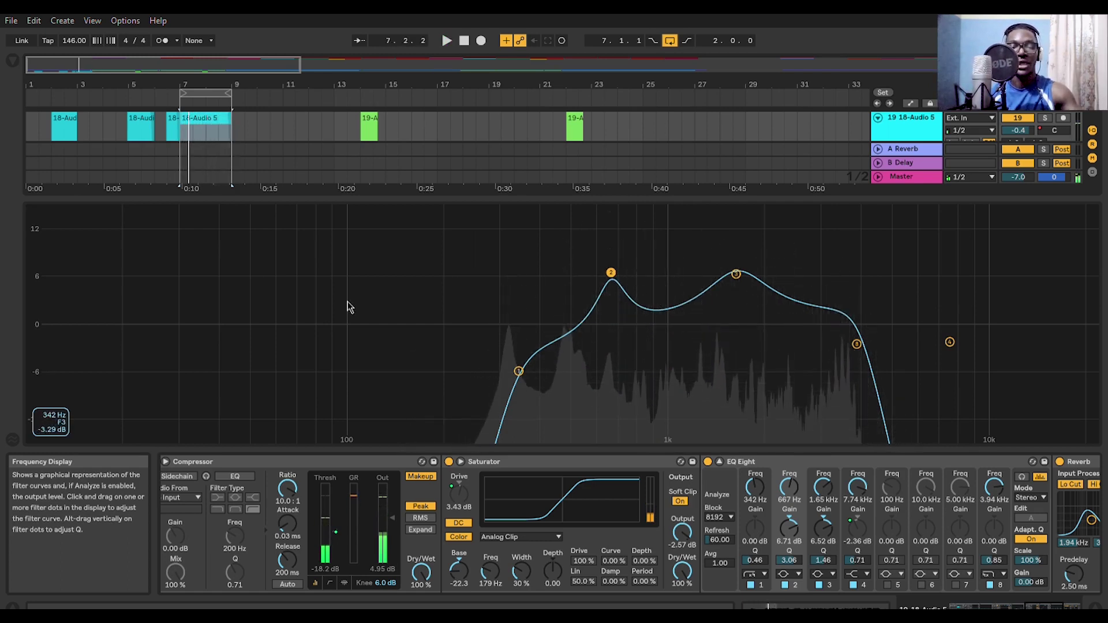
# - Raise the rack's Drive macro to 12.2 dB, set Saturator's color Base to -36.0 and Freq to 1.50 kHz, and audition the loop
pyautogui.click(463, 486)
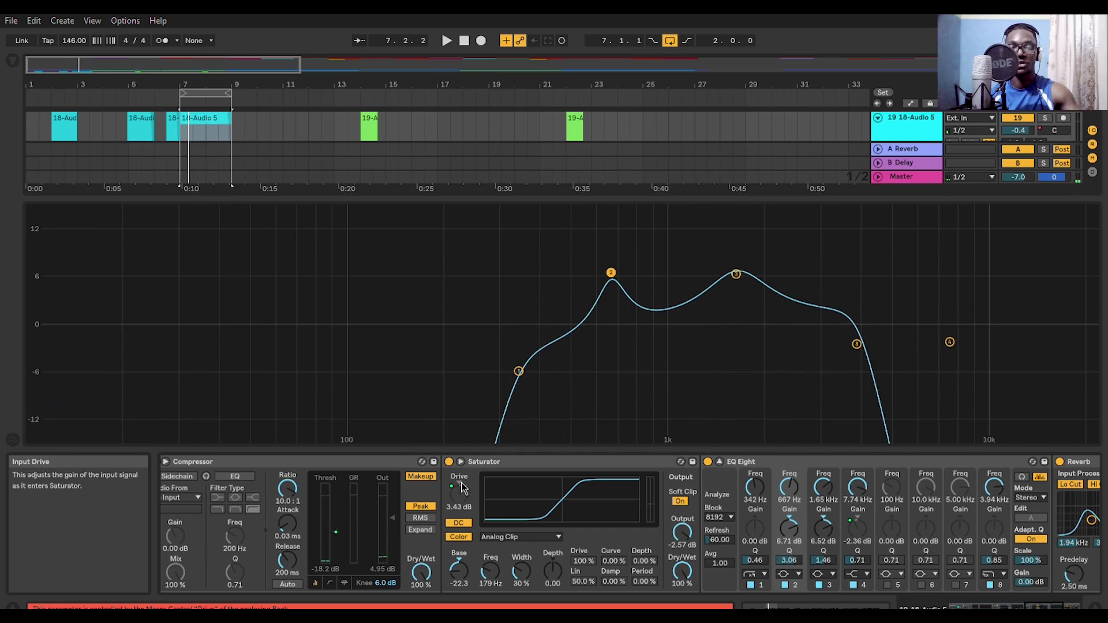
pyautogui.hscroll(-2, 463, 490)
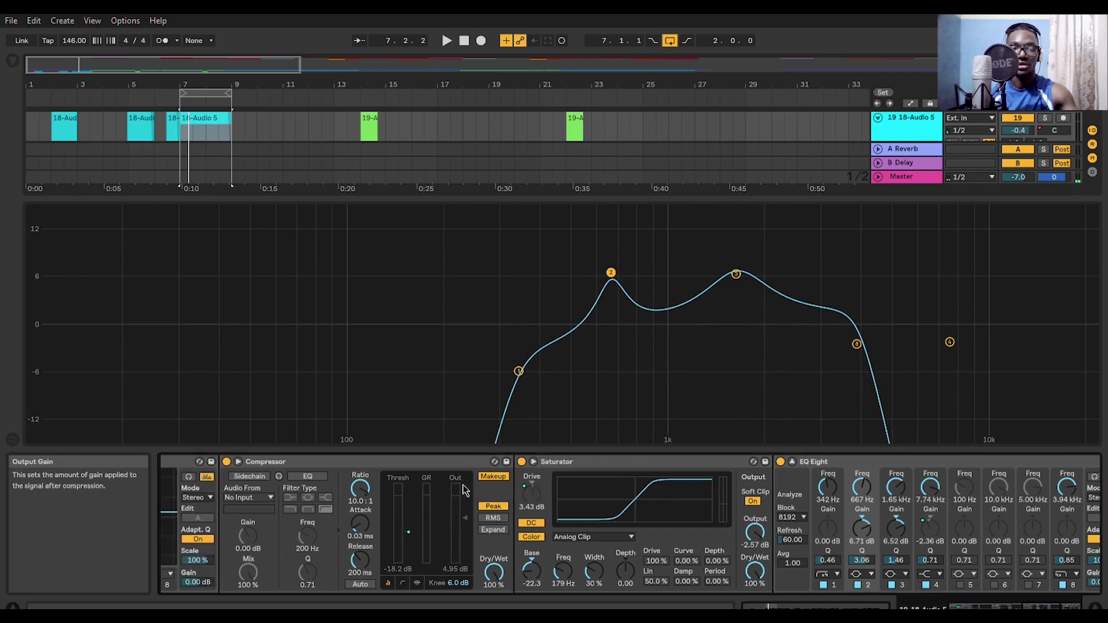
pyautogui.moveTo(1030, 604); pyautogui.dragTo(830, 606)
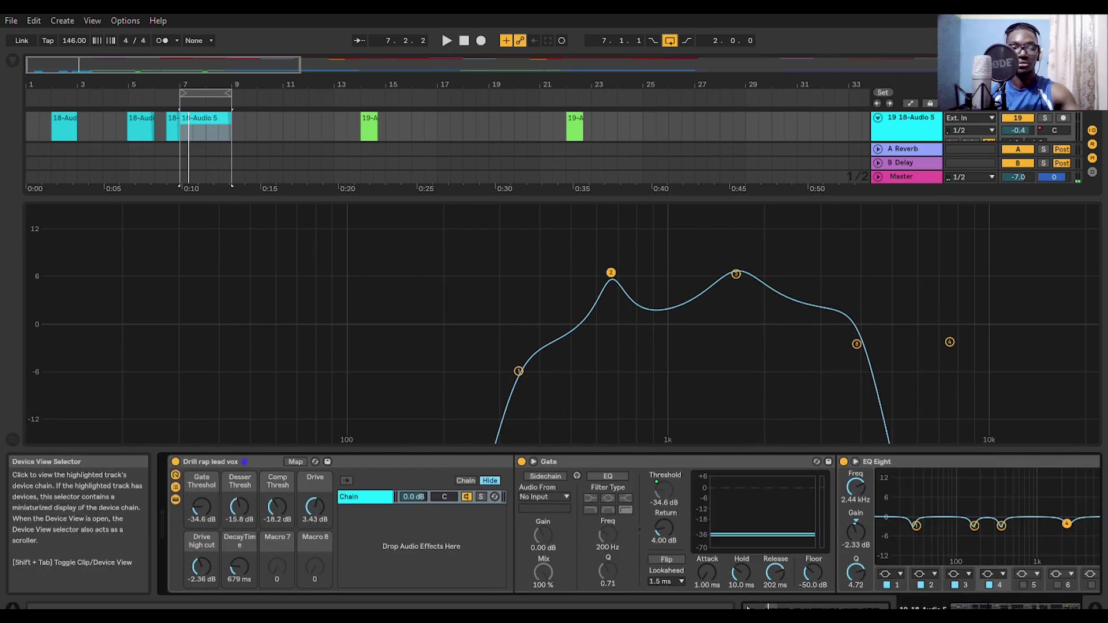
pyautogui.moveTo(315, 506); pyautogui.dragTo(315, 488)
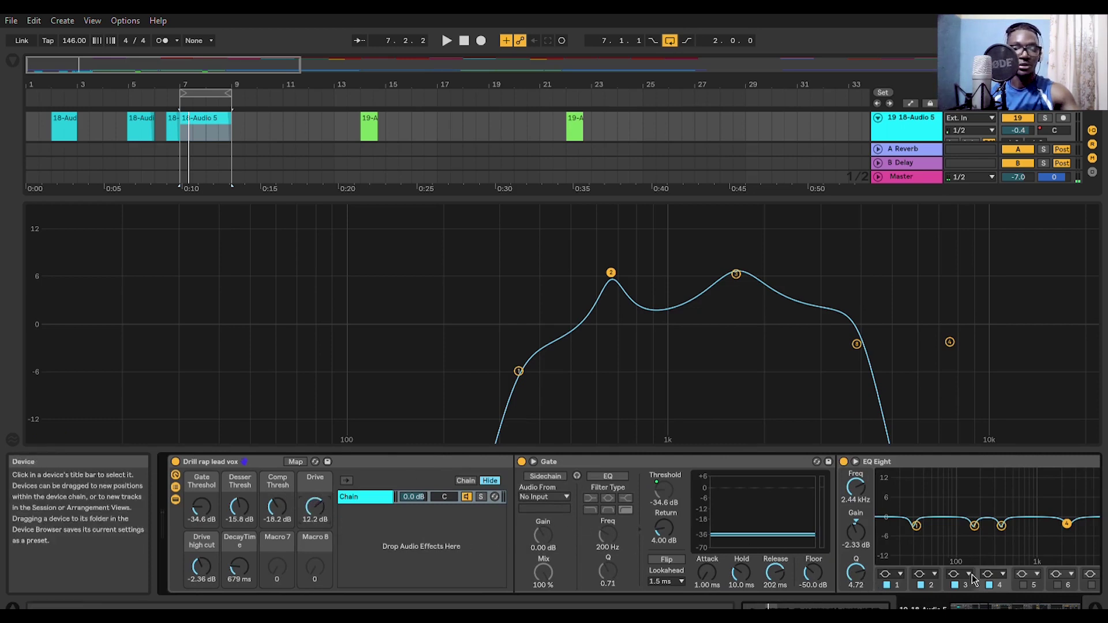
pyautogui.moveTo(1007, 603); pyautogui.dragTo(1062, 596)
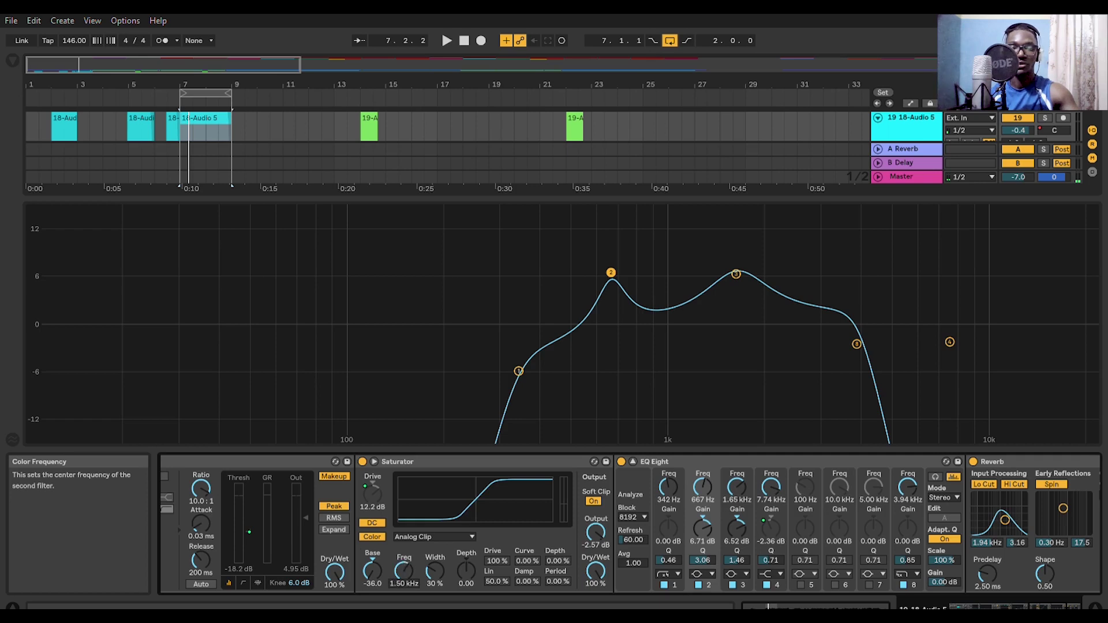
pyautogui.press('space')
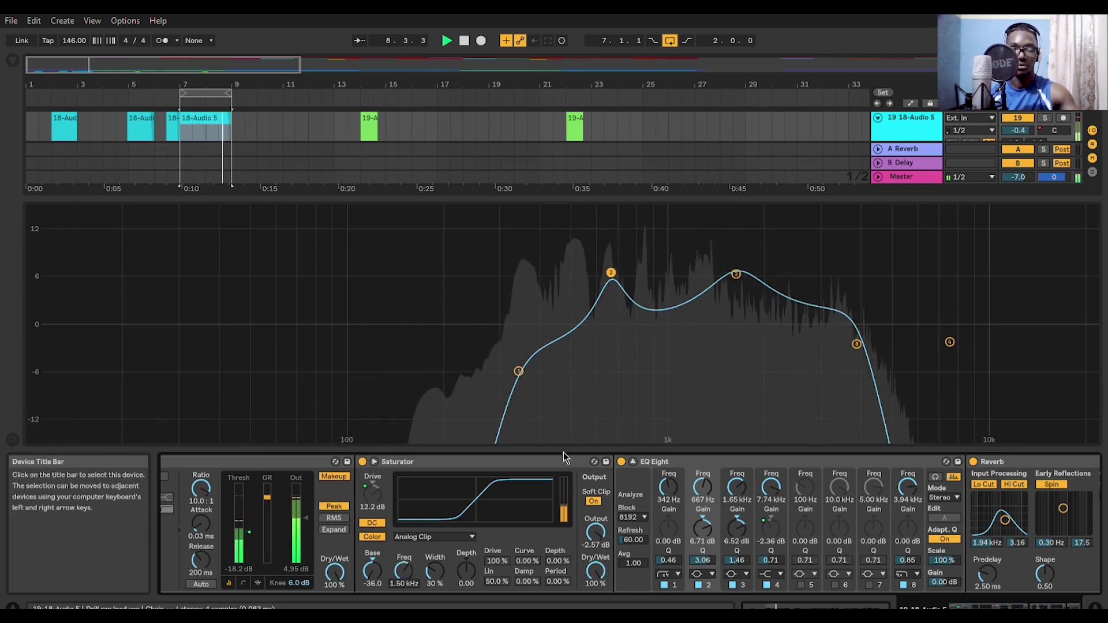
pyautogui.press('space')
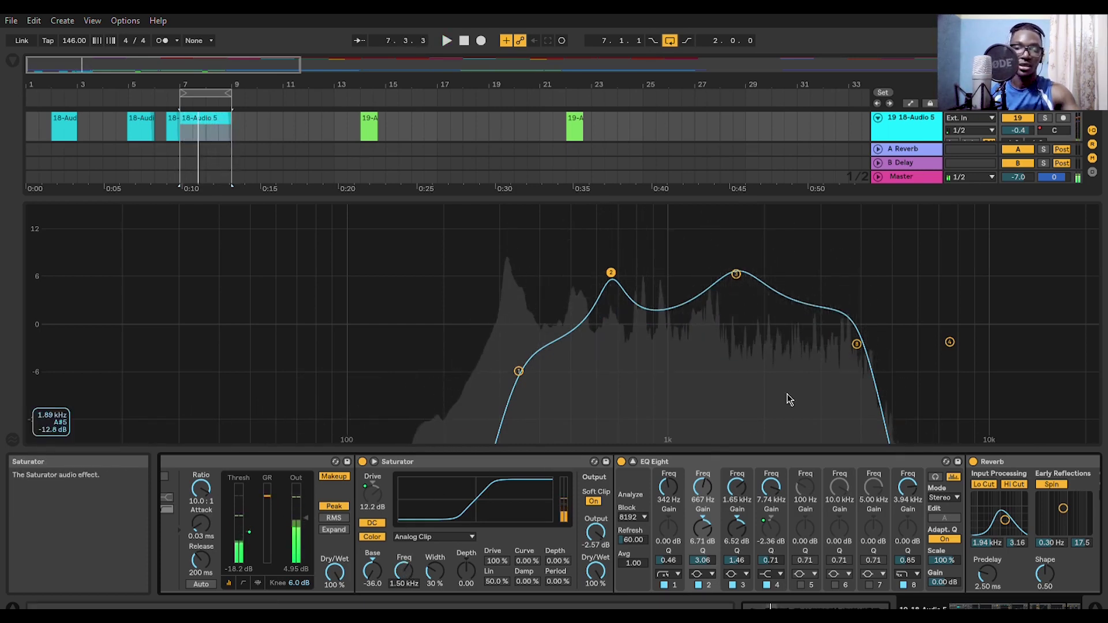
# - Collapse the EQ display and, during playback, set output gain to -4.13 dB, band 2 to 653 Hz at 5.33 dB, and band 8 to 5.39 kHz
pyautogui.doubleClick(974, 354)
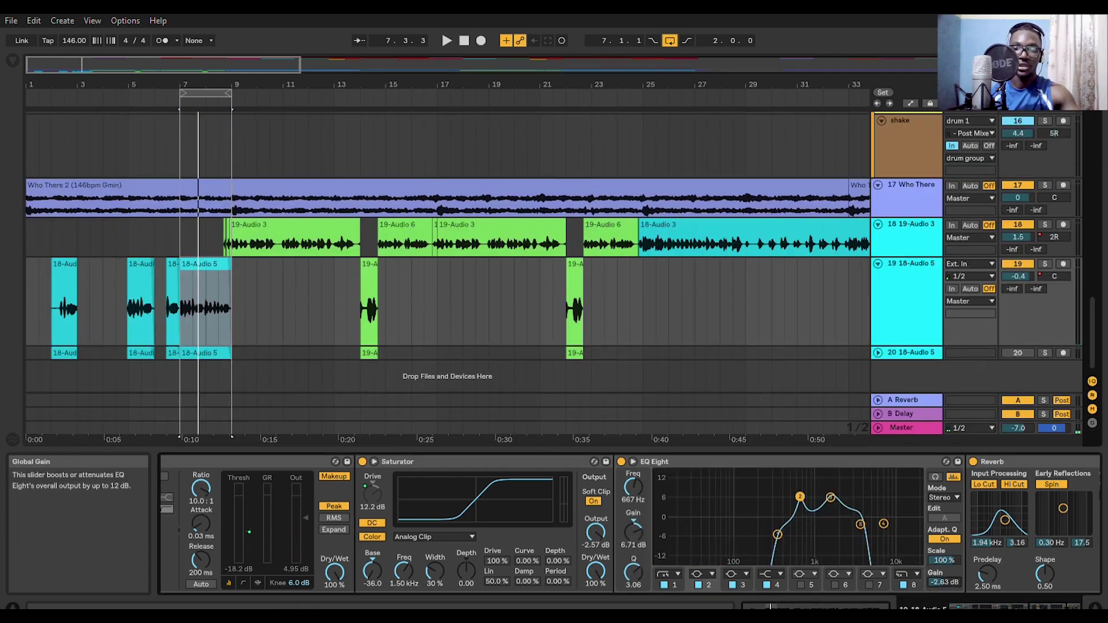
pyautogui.moveTo(944, 582); pyautogui.dragTo(944, 585)
pyautogui.press('space')
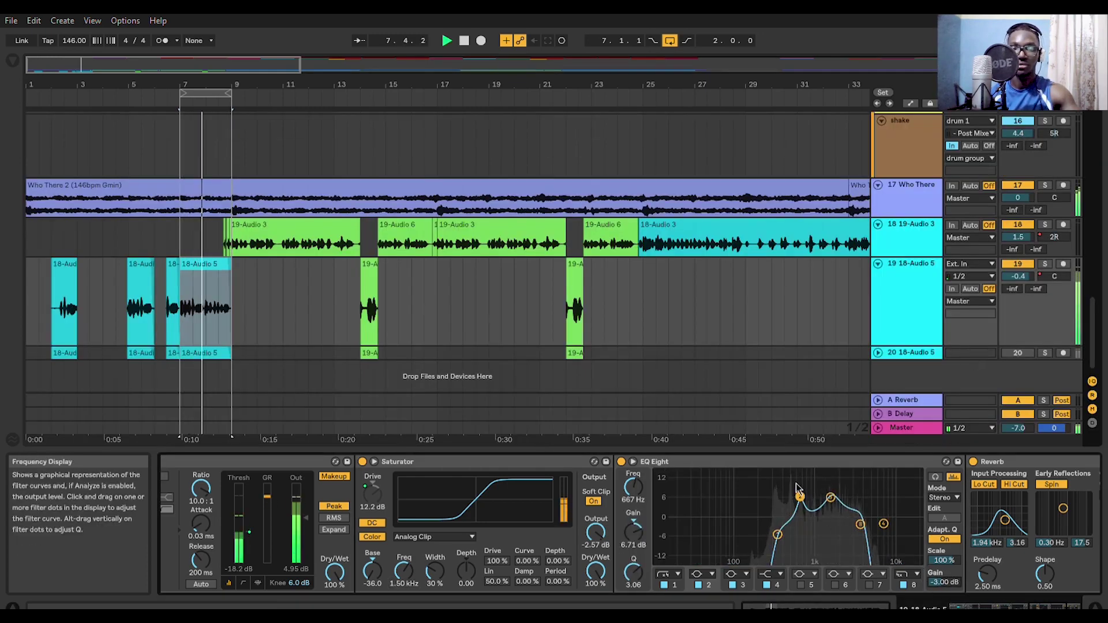
pyautogui.moveTo(800, 496); pyautogui.dragTo(797, 499)
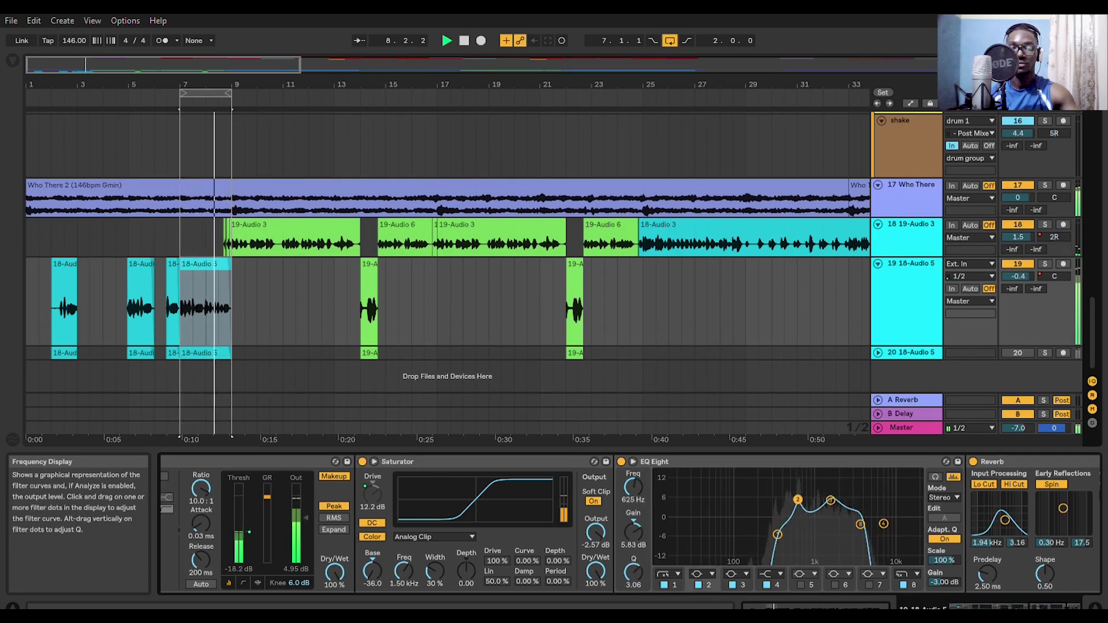
pyautogui.moveTo(798, 500); pyautogui.dragTo(799, 501)
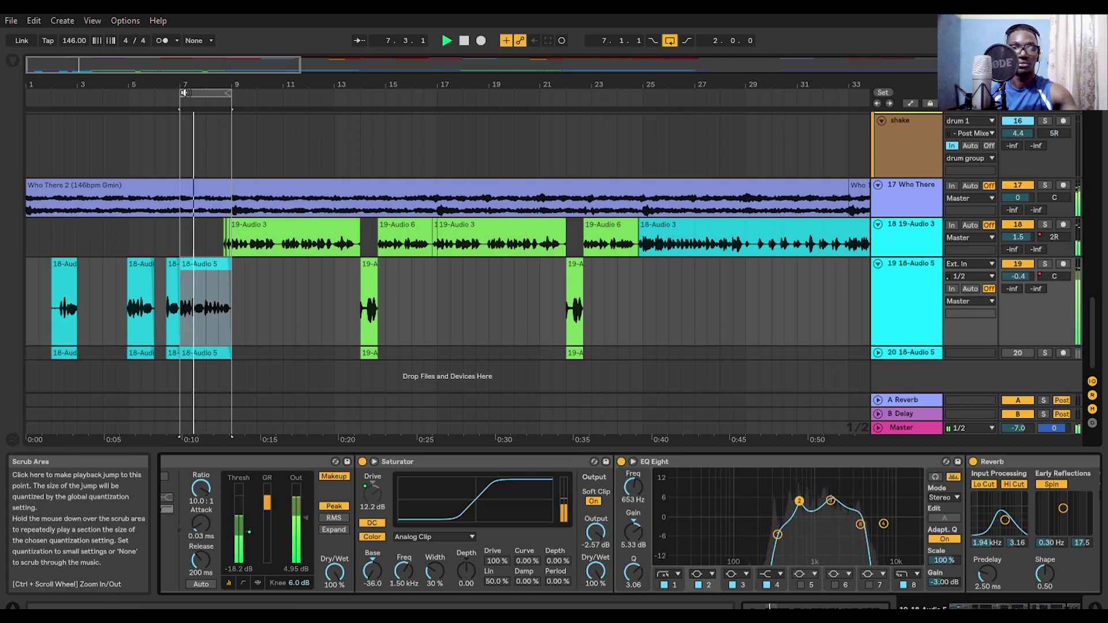
pyautogui.moveTo(944, 582); pyautogui.dragTo(944, 587)
pyautogui.moveTo(860, 524); pyautogui.dragTo(872, 528)
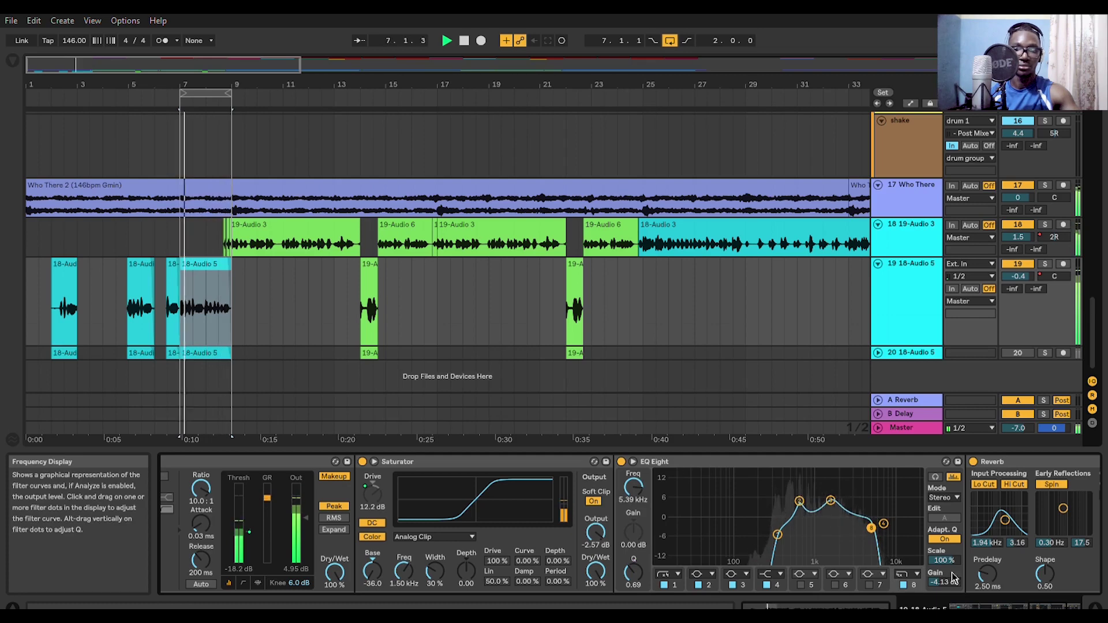
# - Stop playback, find Filter Delay in the browser, and insert it between the last EQ Eight and Reverb on track 19
pyautogui.moveTo(1046, 607); pyautogui.dragTo(1063, 607)
pyautogui.press('space')
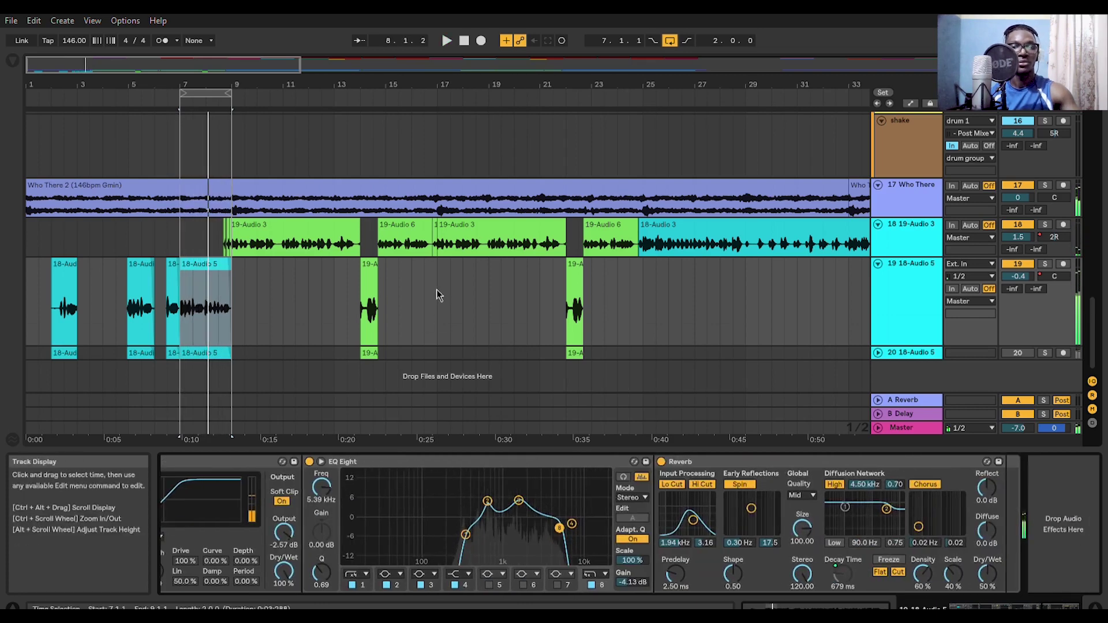
pyautogui.hotkey('ctrl', 'f')
pyautogui.write('drill rap lead')
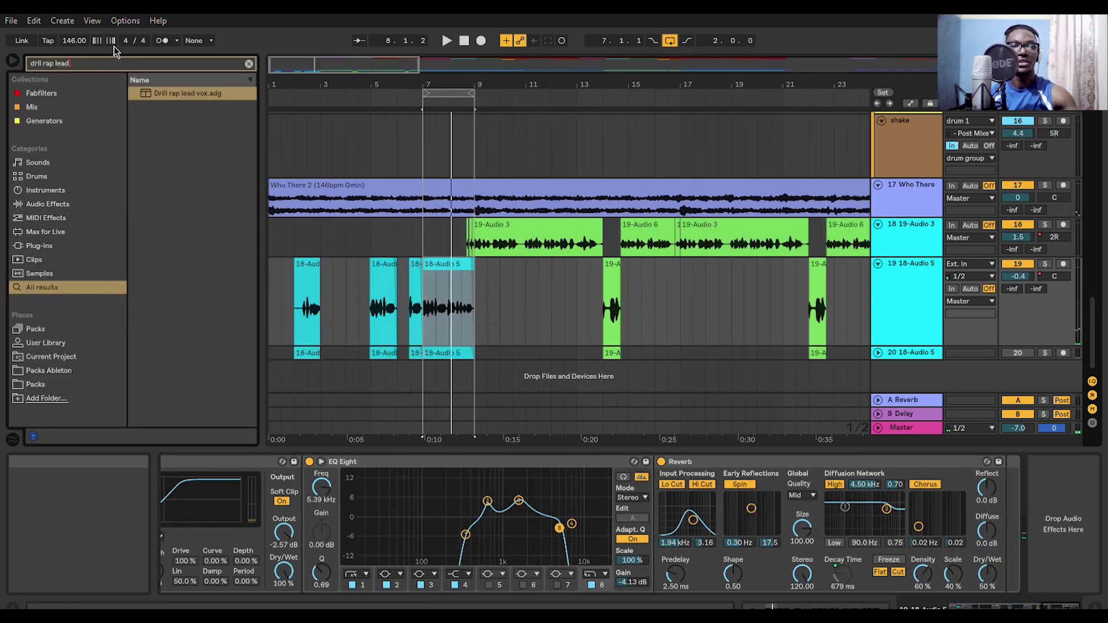
pyautogui.write('delay')
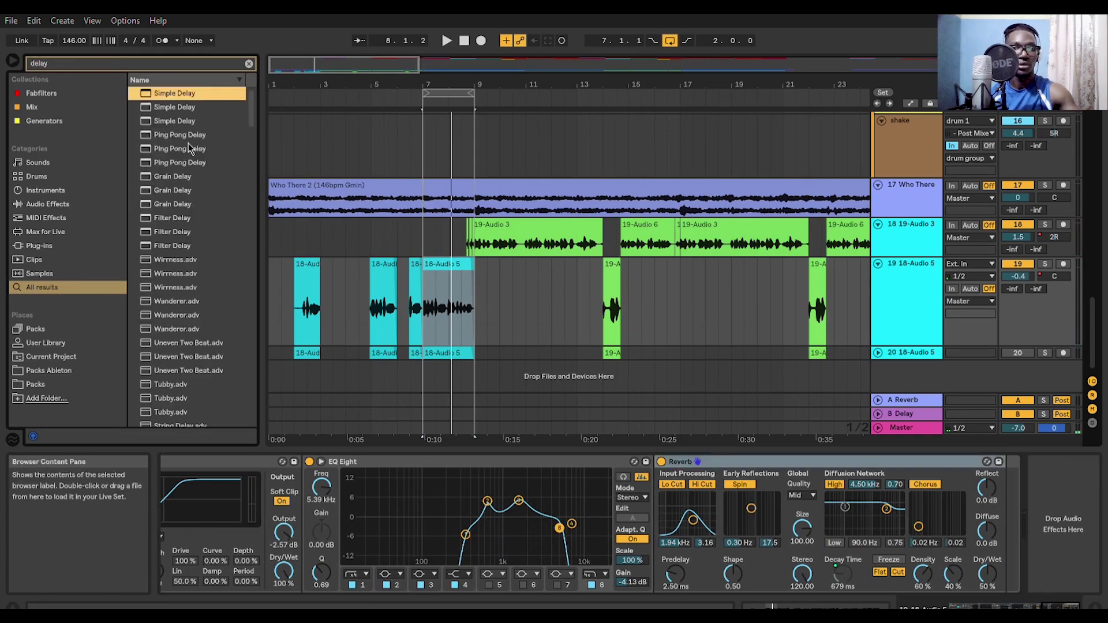
pyautogui.click(128, 57)
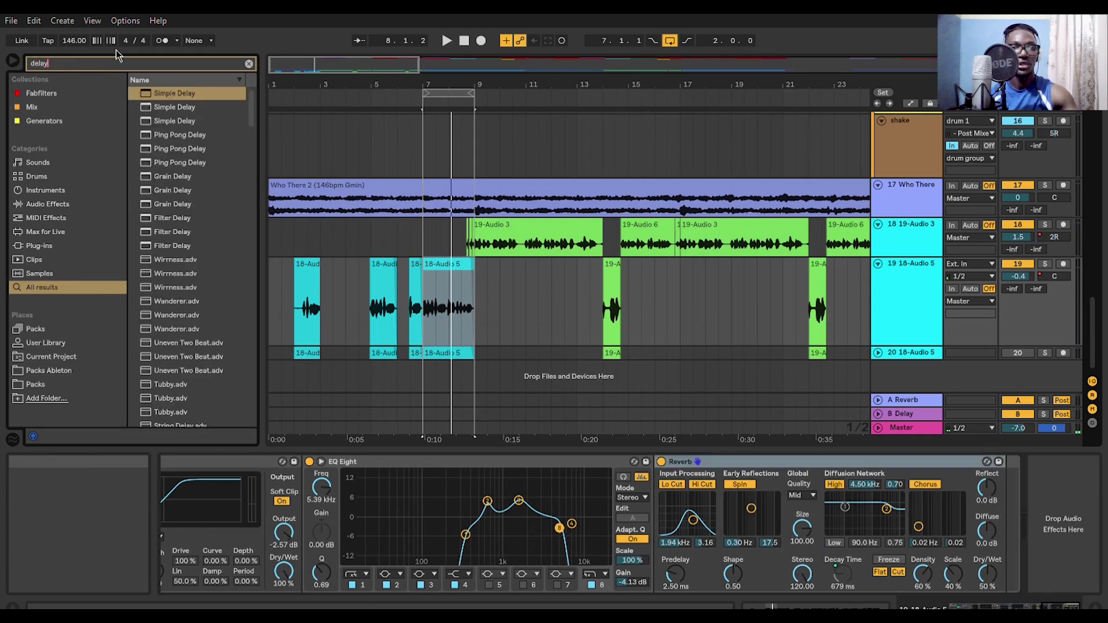
pyautogui.hotkey('ctrl', 'a')
pyautogui.press('BackSpace')
pyautogui.write('fil')
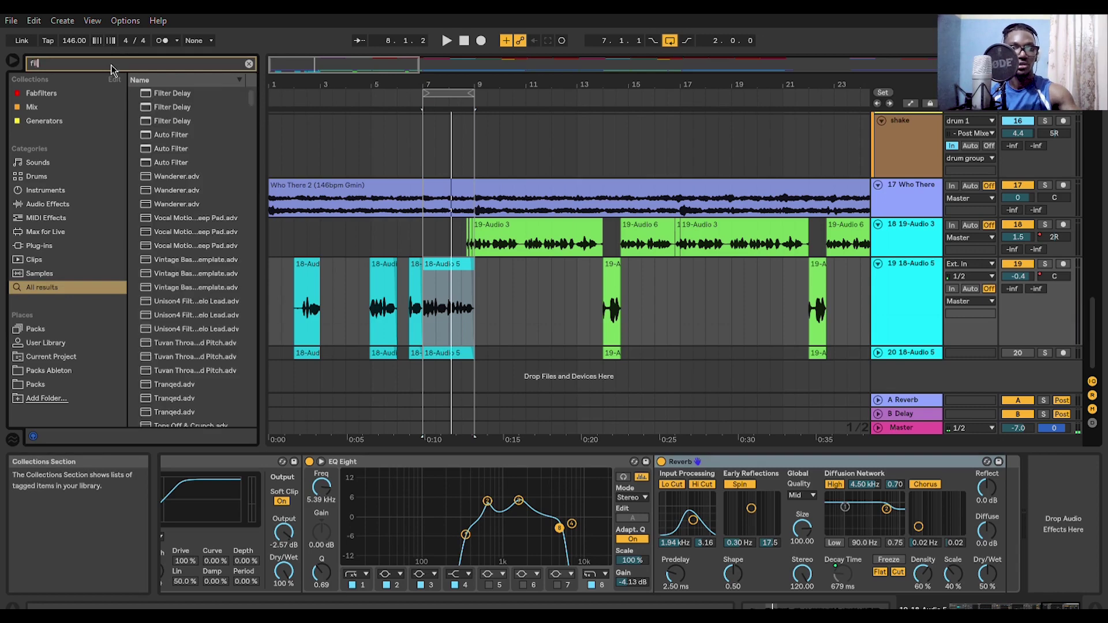
pyautogui.click(196, 95)
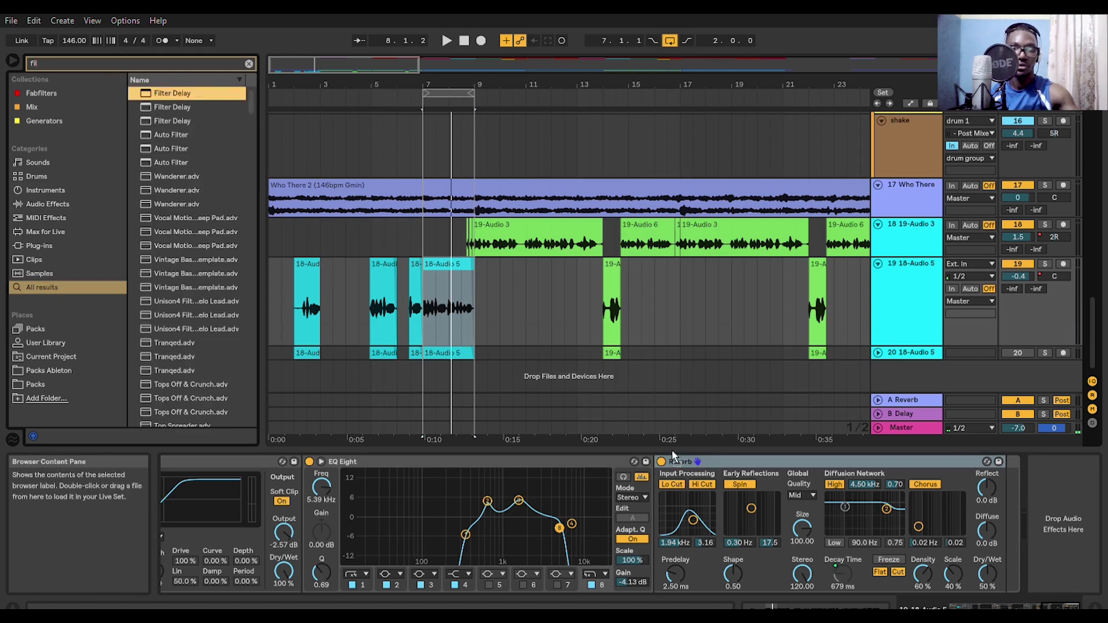
pyautogui.moveTo(672, 451); pyautogui.dragTo(637, 477)
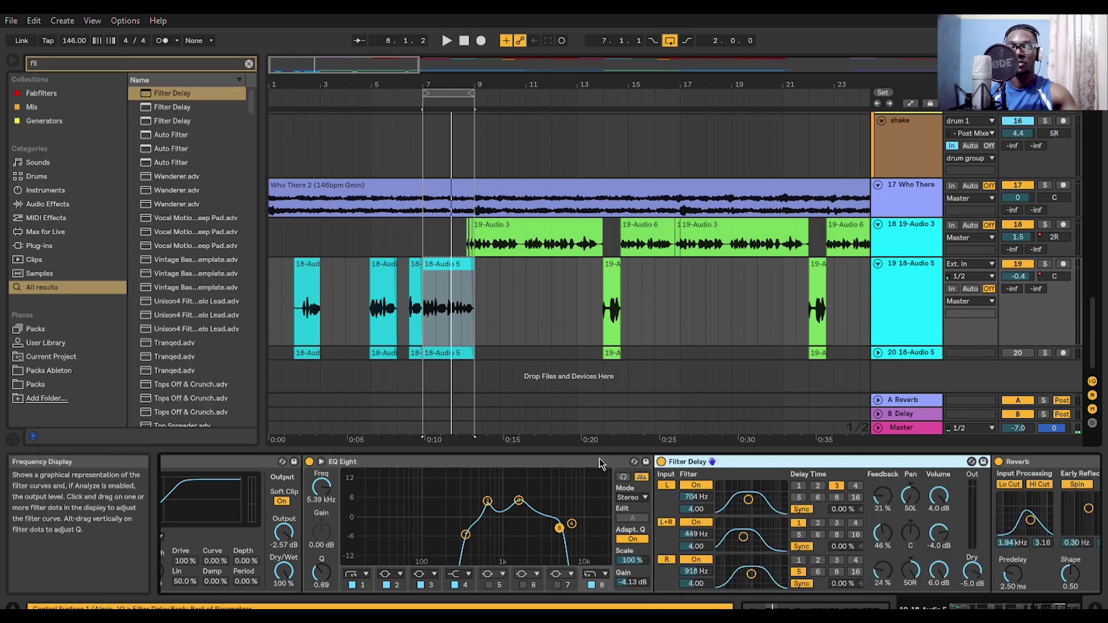
# - Turn off Filter Delay's L+R line and set the L line's filter to 11.2 kHz at 4.50 with delay time 4
pyautogui.click(696, 523)
pyautogui.click(666, 521)
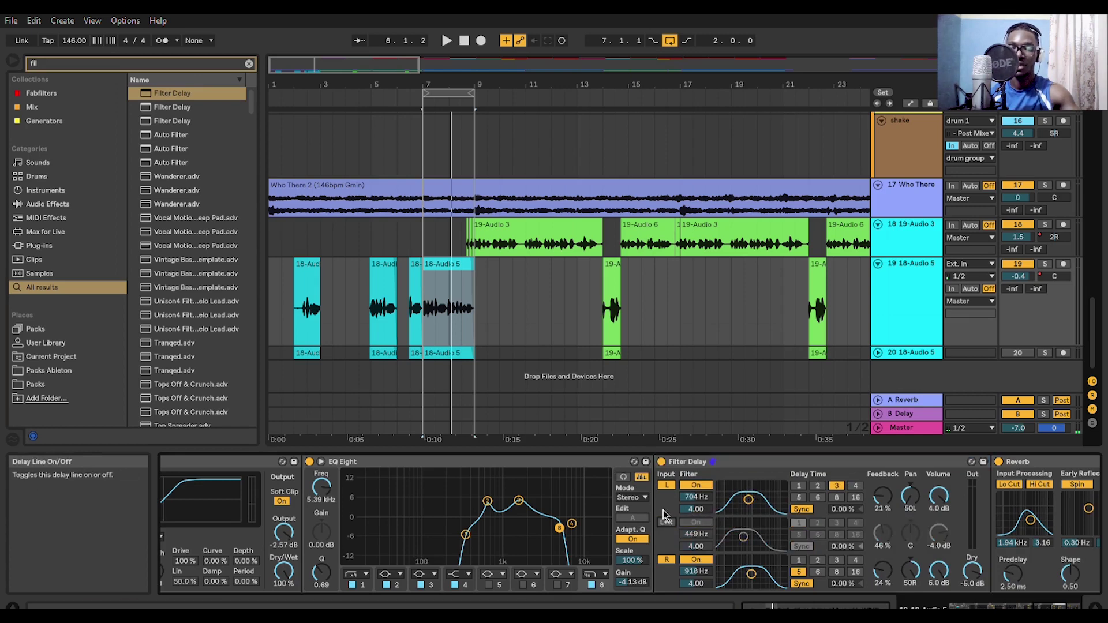
pyautogui.moveTo(748, 500); pyautogui.dragTo(772, 499)
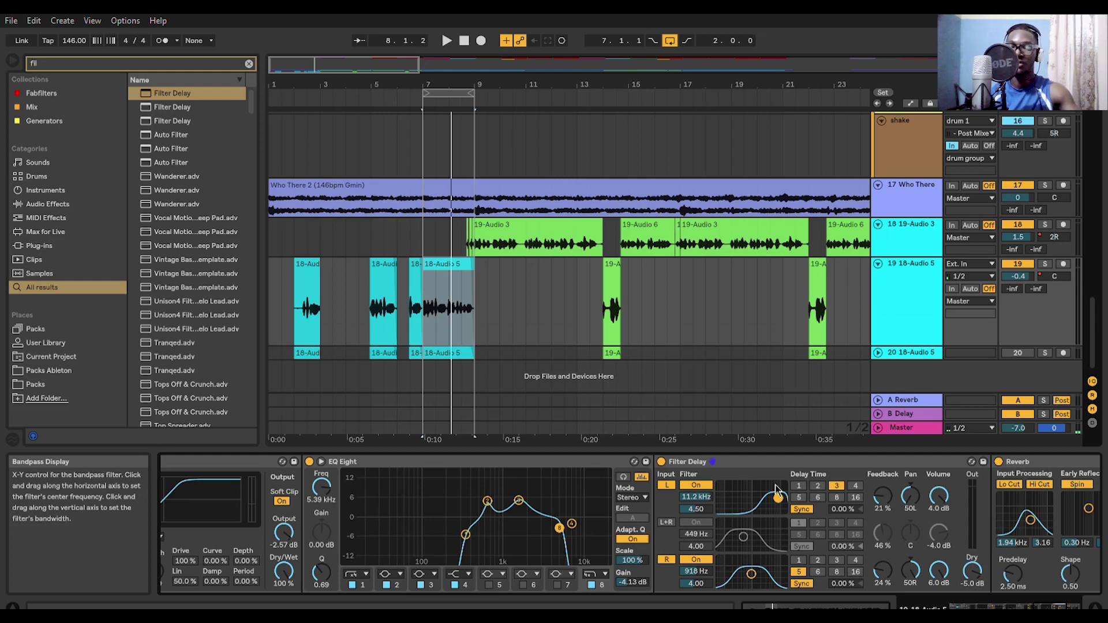
pyautogui.click(856, 485)
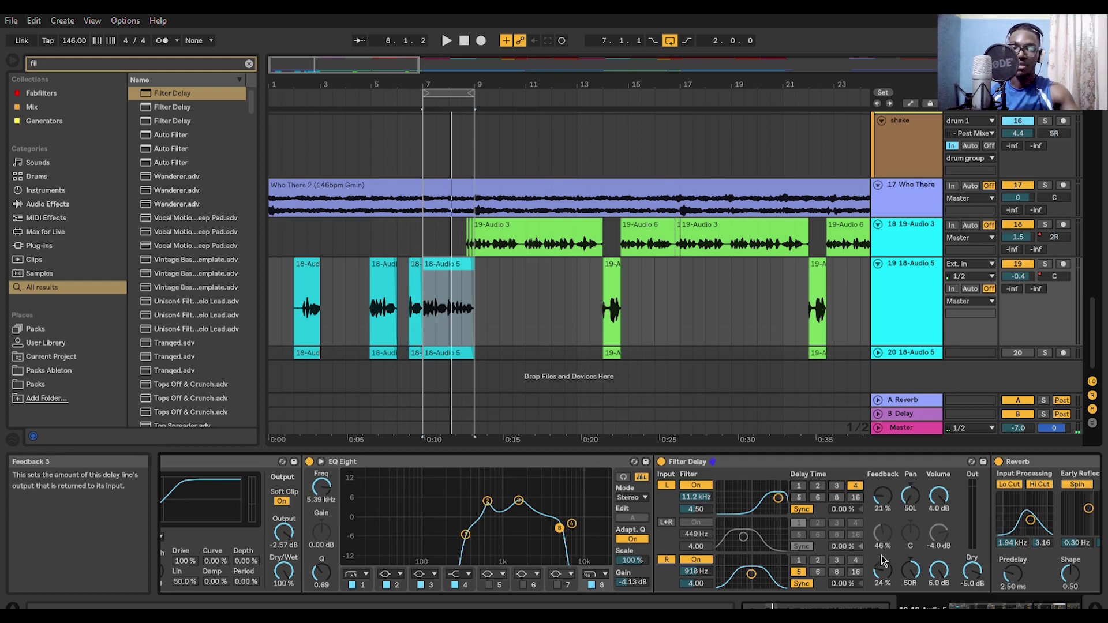
# - Set the R line's feedback to 19%, and the filters to 12.0 kHz at 2.00 on L and 4.35 kHz at 1.75 on R
pyautogui.moveTo(881, 558); pyautogui.dragTo(881, 568)
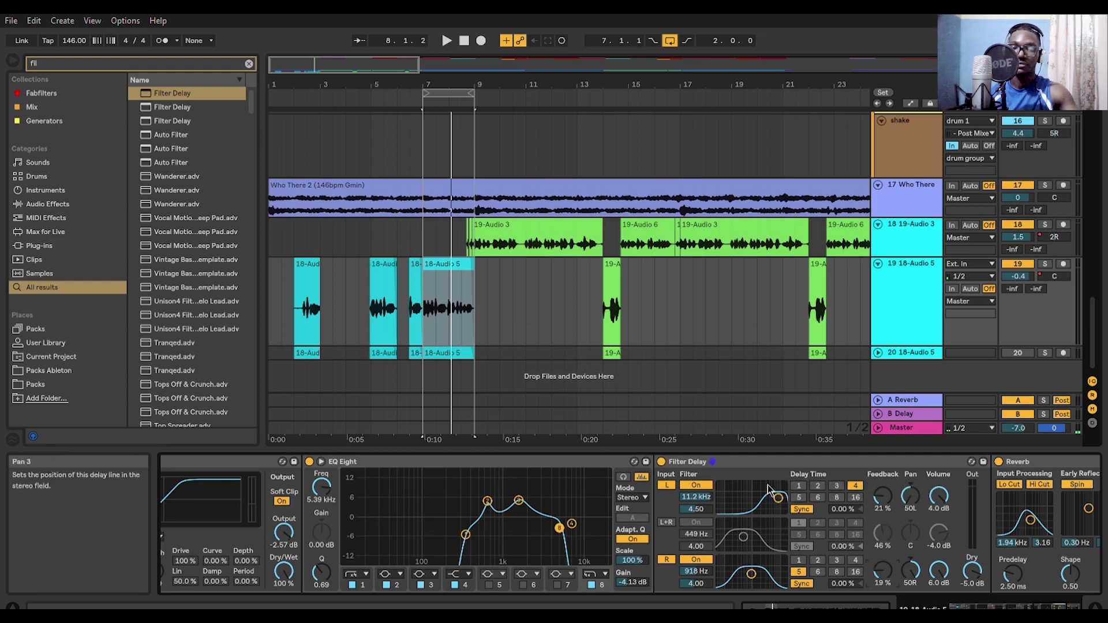
pyautogui.moveTo(768, 495); pyautogui.dragTo(768, 505)
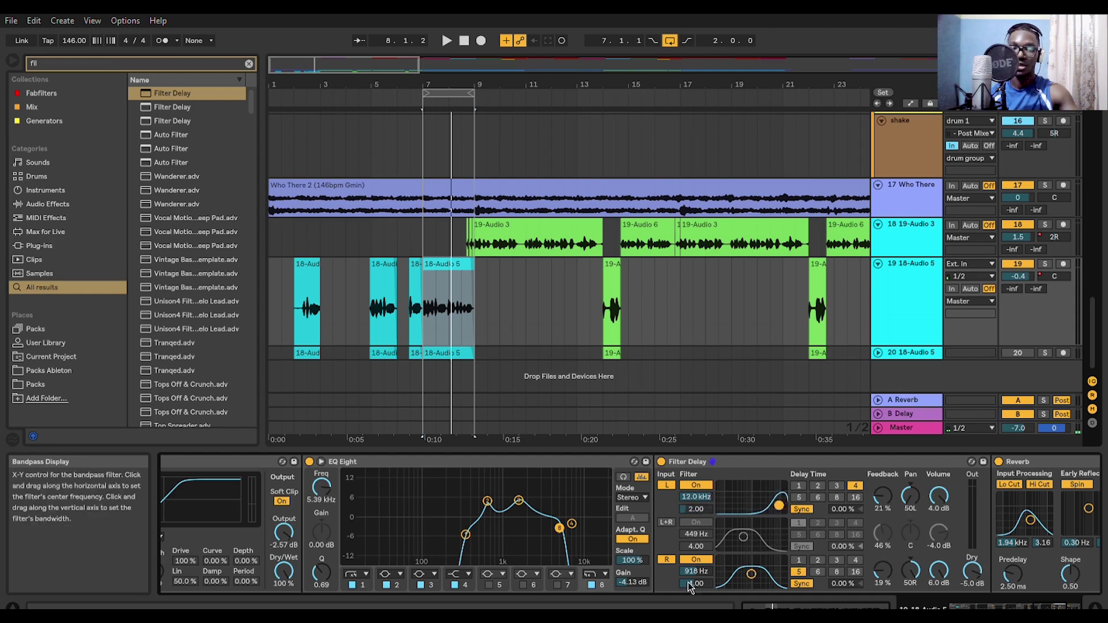
pyautogui.moveTo(750, 574); pyautogui.dragTo(771, 571)
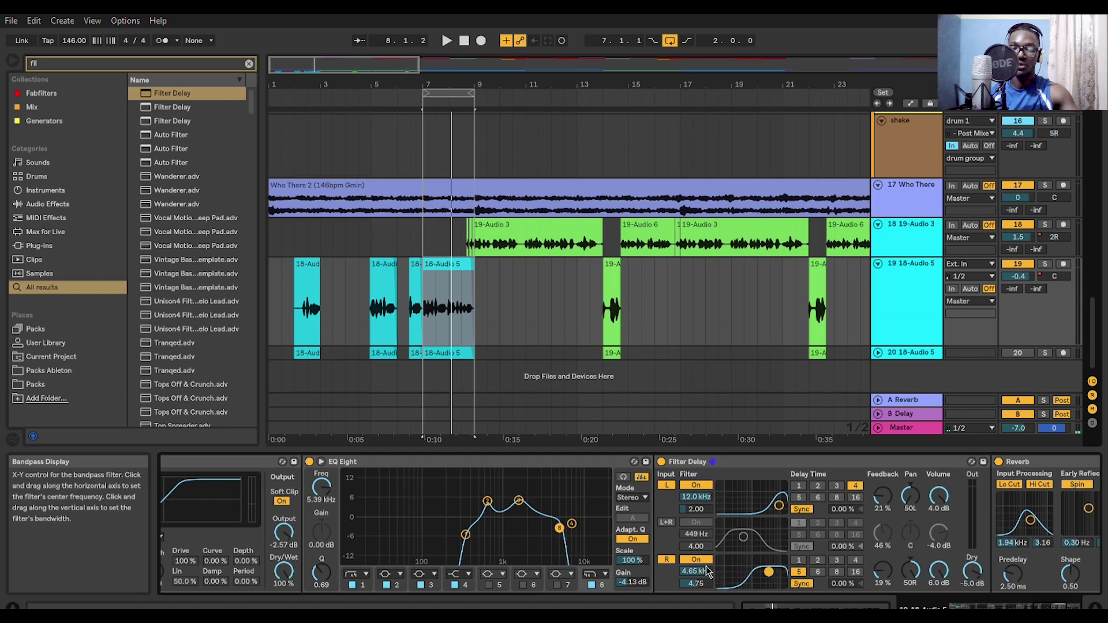
pyautogui.moveTo(697, 583); pyautogui.dragTo(697, 595)
pyautogui.moveTo(764, 574); pyautogui.dragTo(768, 581)
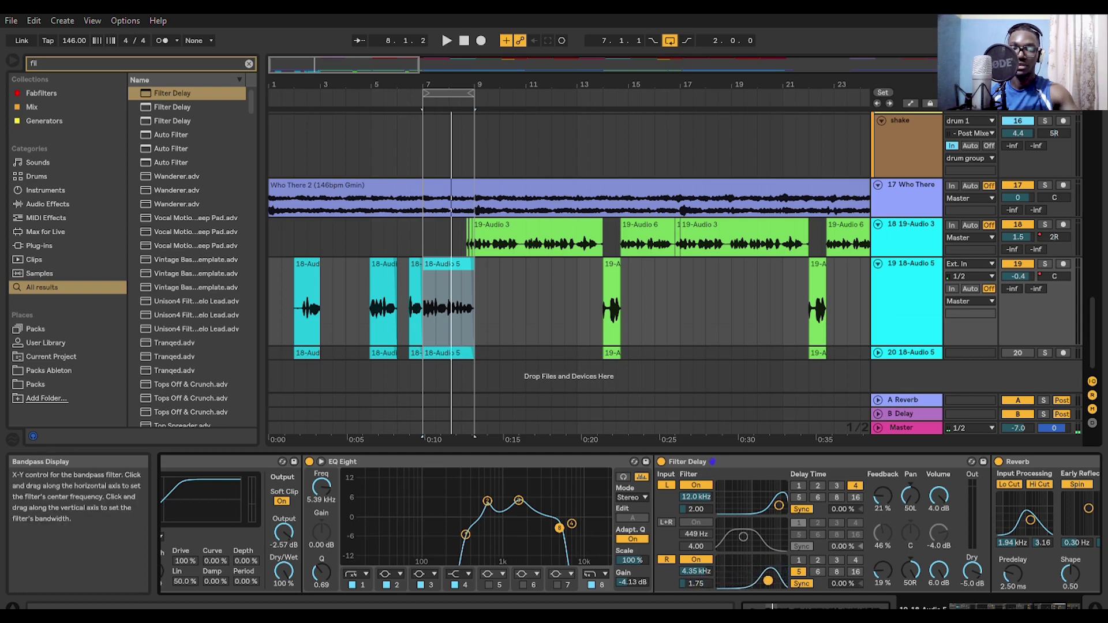
# - While auditioning the loop, set the R line's delay time to 4 and lower its filter frequency to 1.80 kHz
pyautogui.press('space')
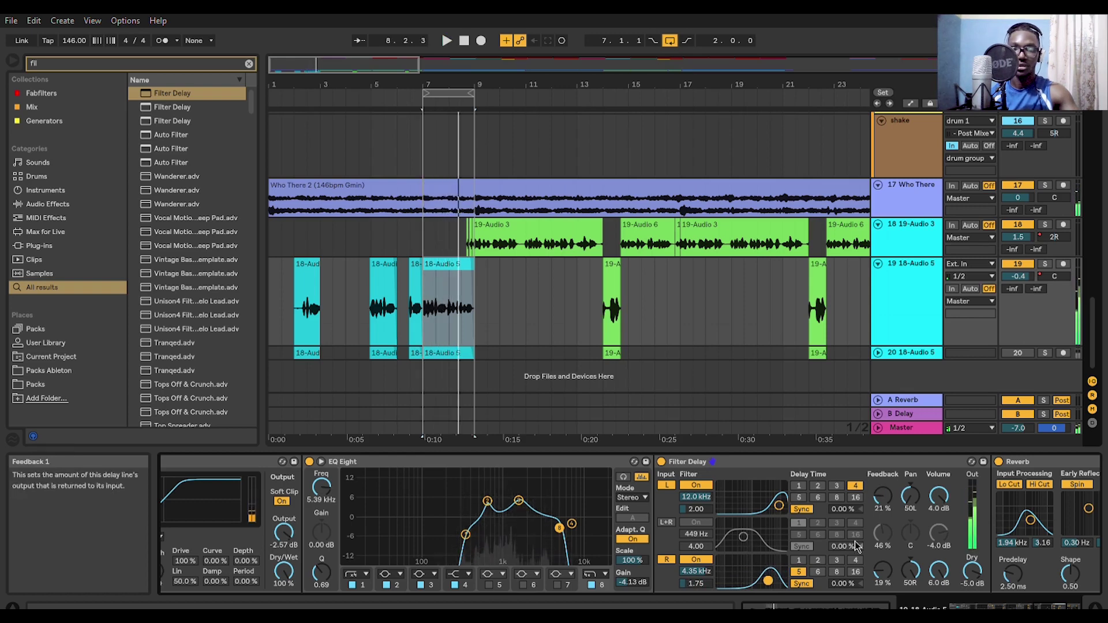
pyautogui.click(855, 560)
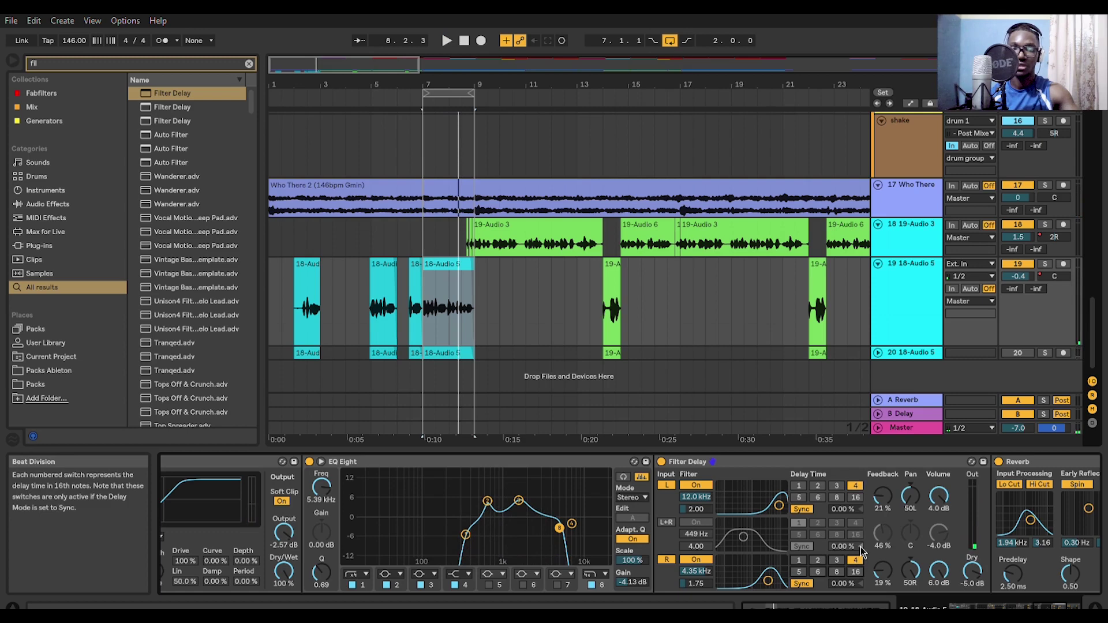
pyautogui.press('space')
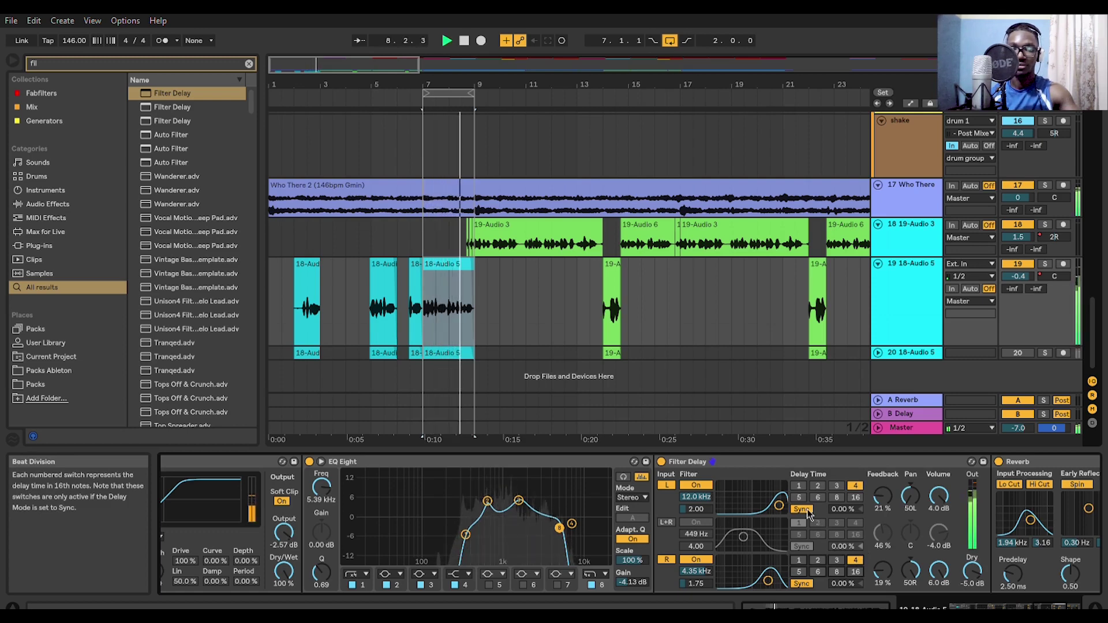
pyautogui.moveTo(775, 568); pyautogui.dragTo(770, 576)
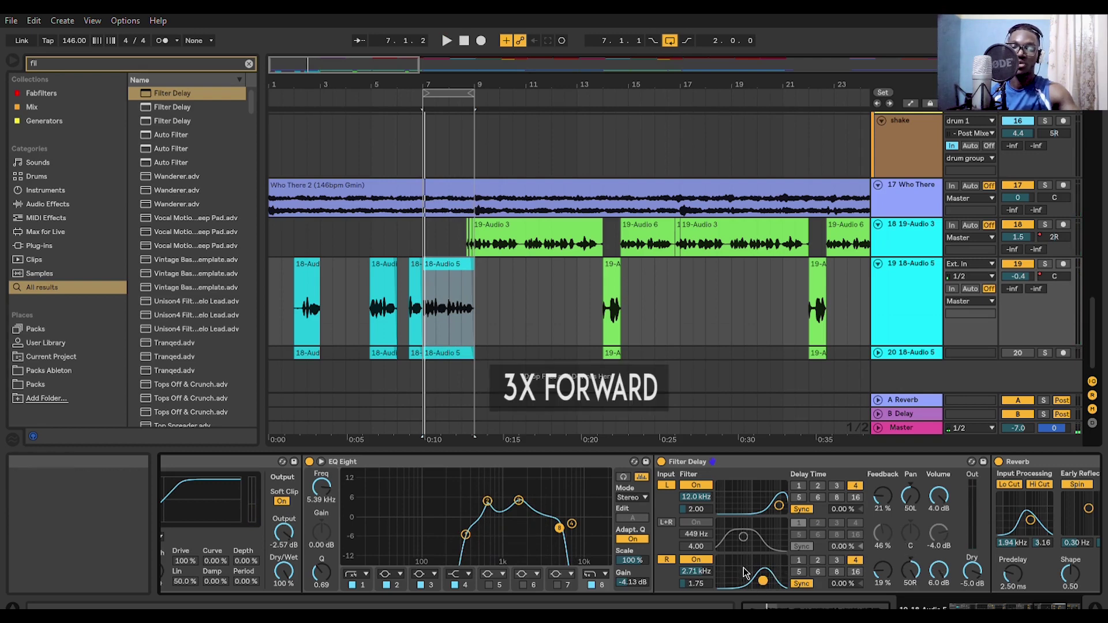
pyautogui.moveTo(764, 579); pyautogui.dragTo(759, 581)
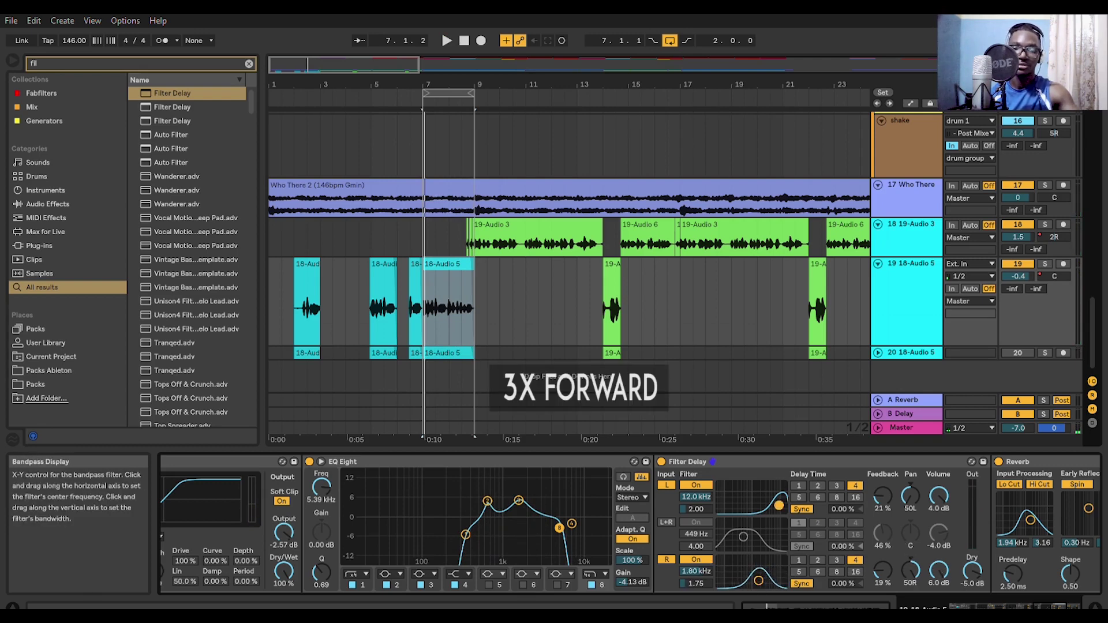
# - Set Filter Delay's L line to 720 Hz at 1.50, feedback 13%, volume -2.3 dB, and its R line to 18.0 kHz at 3.62, volume 6.0 dB
pyautogui.moveTo(779, 505); pyautogui.dragTo(783, 506)
pyautogui.press('space')
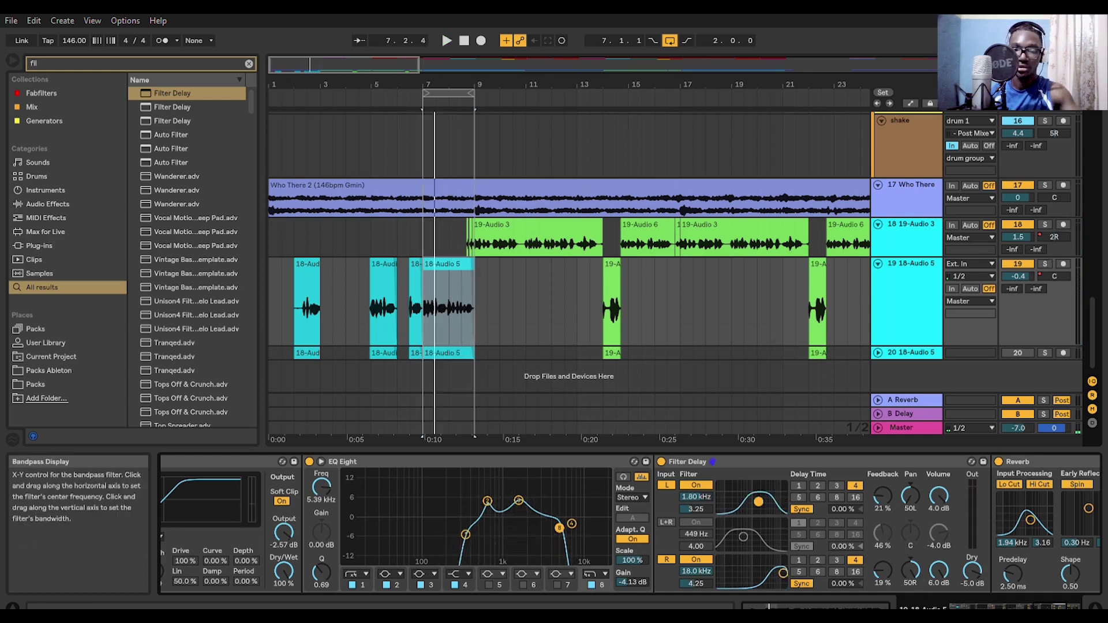
pyautogui.press('space')
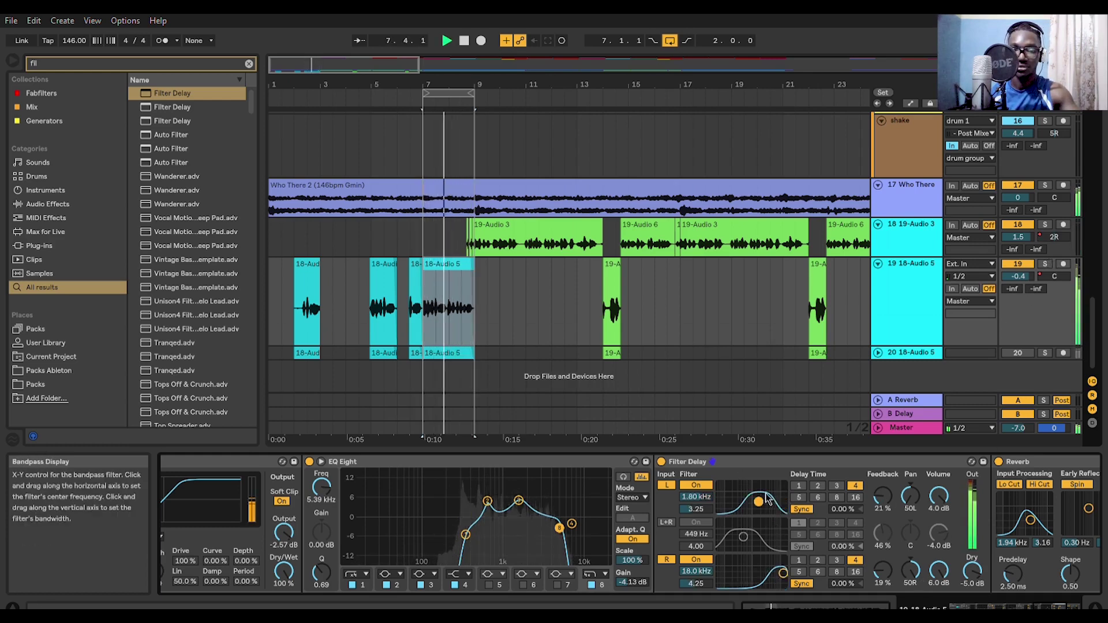
pyautogui.moveTo(759, 501); pyautogui.dragTo(759, 502)
pyautogui.moveTo(784, 573); pyautogui.dragTo(783, 575)
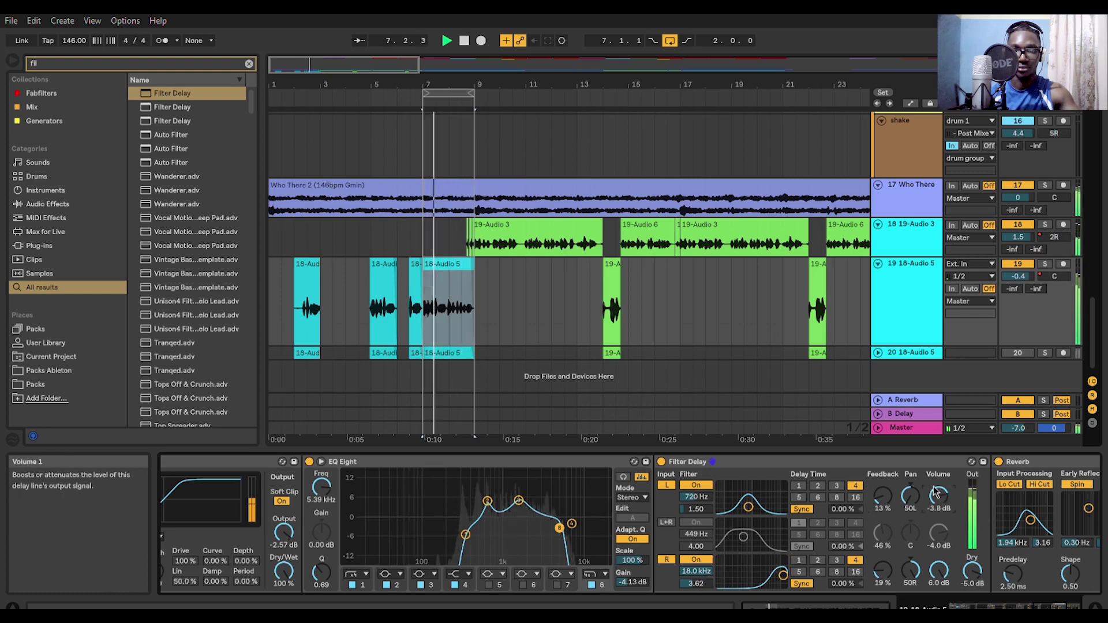
pyautogui.moveTo(933, 483)
pyautogui.mouseDown()
pyautogui.moveTo(933, 502)
pyautogui.moveTo(933, 477)
pyautogui.mouseUp()
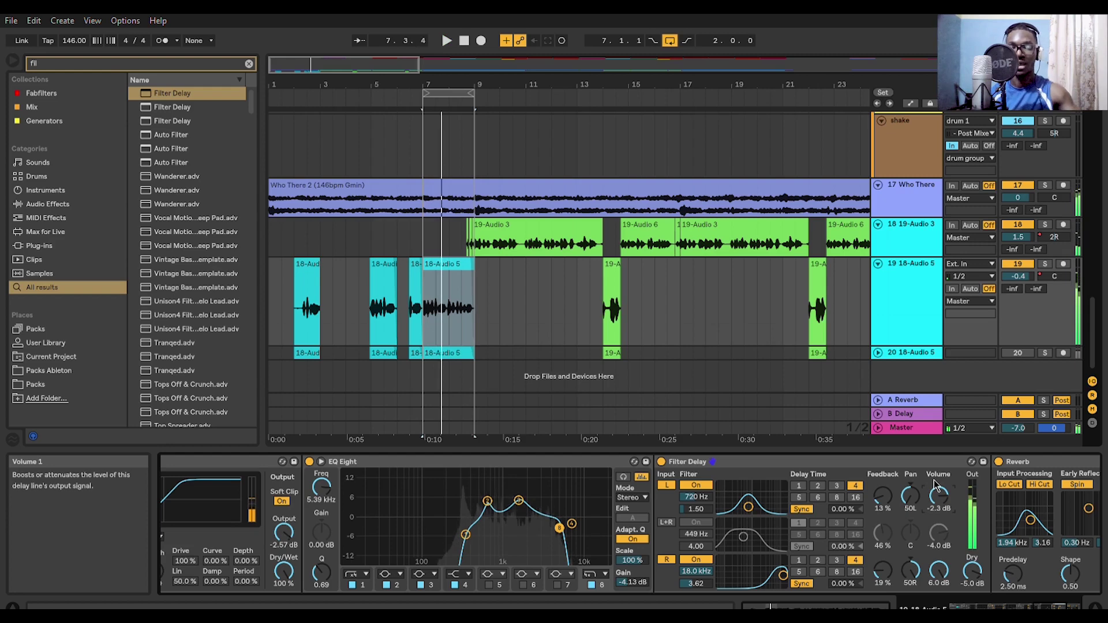
pyautogui.press('space')
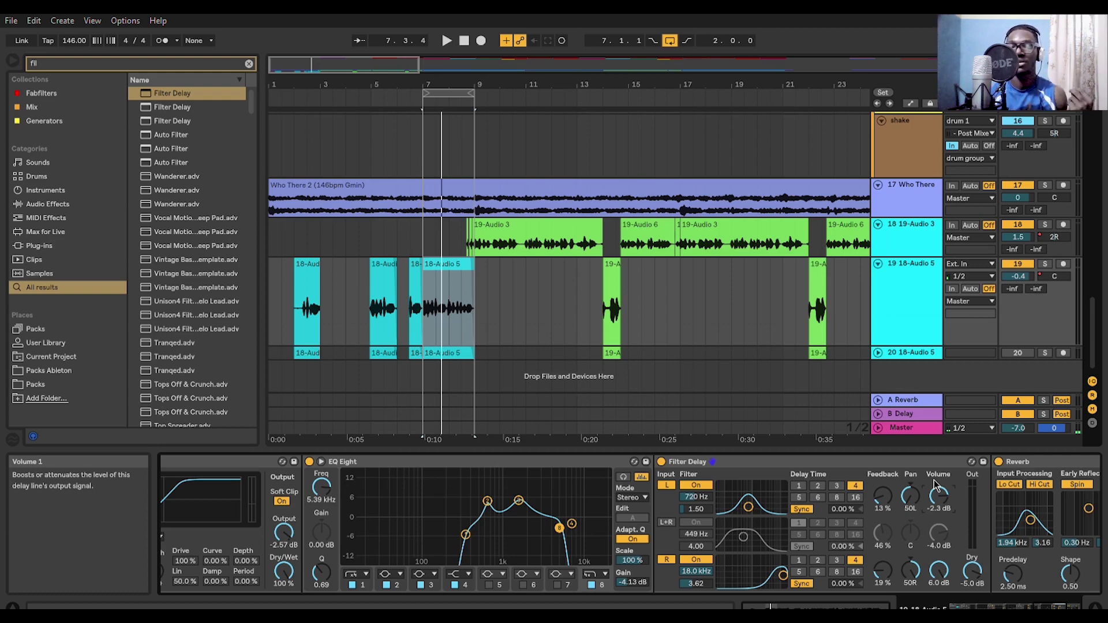
pyautogui.press('space')
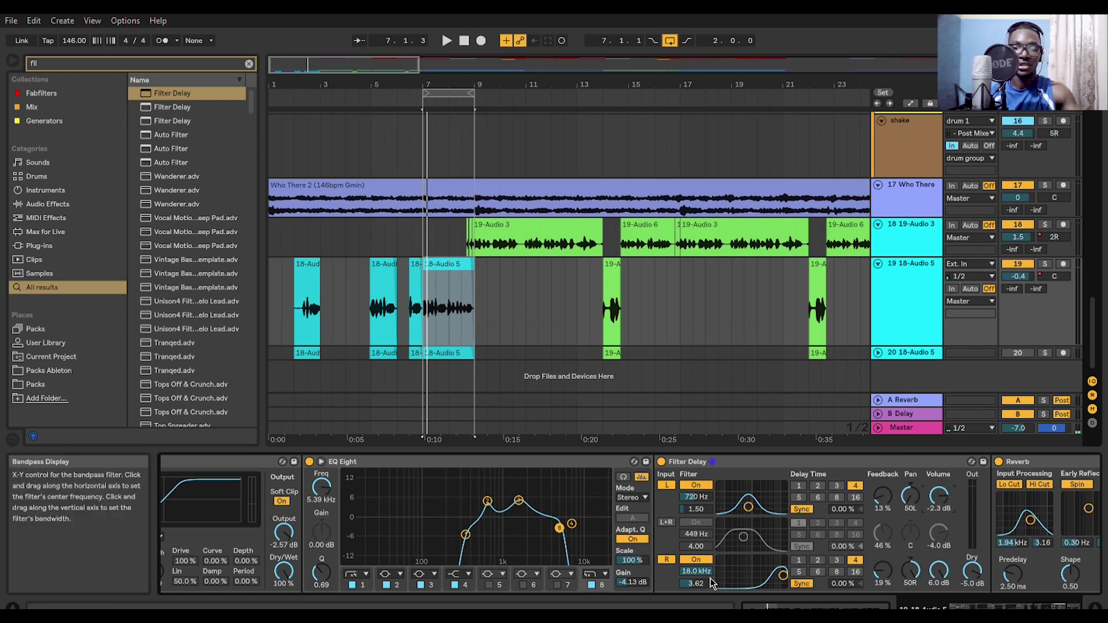
# - During playback, set Reverb's size to 146.83, input filter to 3.95 kHz at 4.88 and dry/wet to 66%, and Filter Delay's dry level to 0.0 dB
pyautogui.moveTo(1019, 603); pyautogui.dragTo(1049, 603)
pyautogui.press('space')
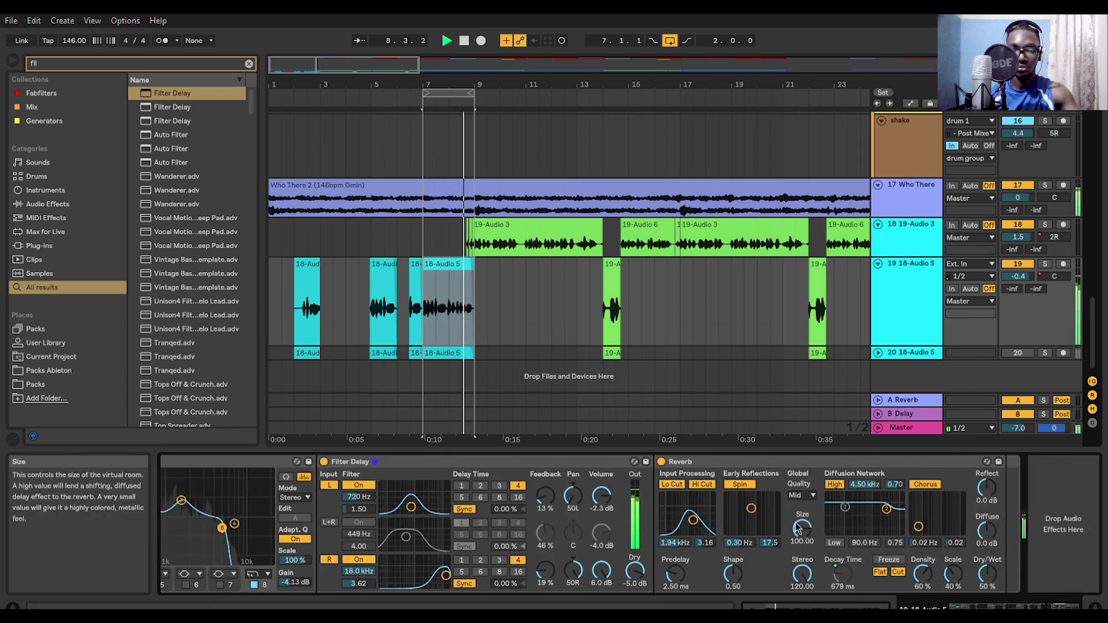
pyautogui.moveTo(800, 531); pyautogui.dragTo(800, 524)
pyautogui.moveTo(705, 543)
pyautogui.mouseDown()
pyautogui.moveTo(676, 533)
pyautogui.moveTo(705, 546)
pyautogui.moveTo(705, 537)
pyautogui.mouseUp()
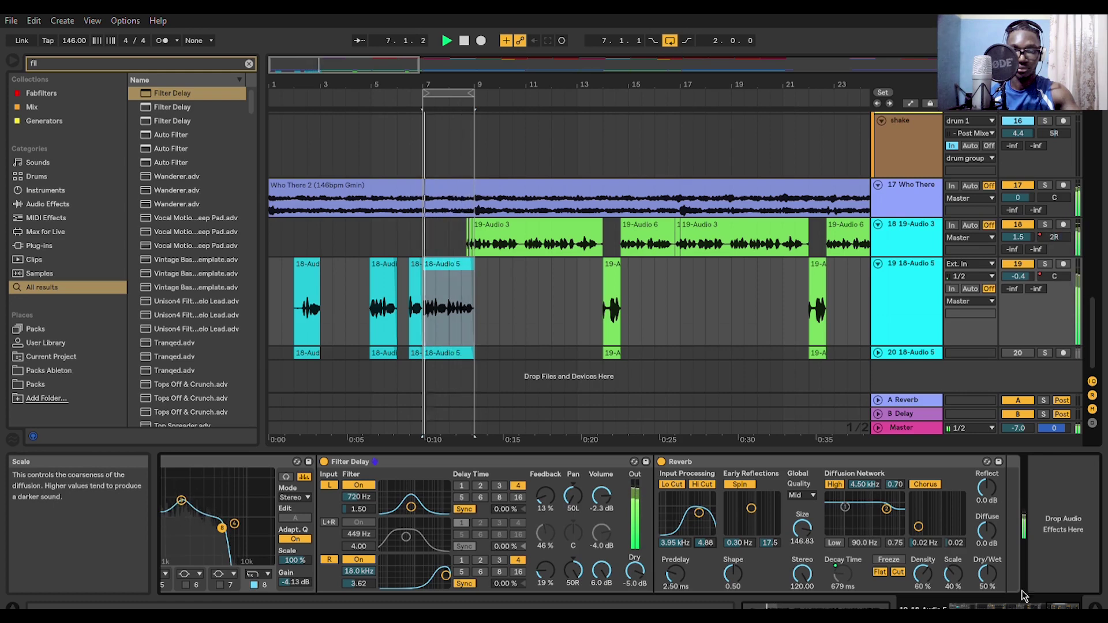
pyautogui.moveTo(987, 574); pyautogui.dragTo(987, 571)
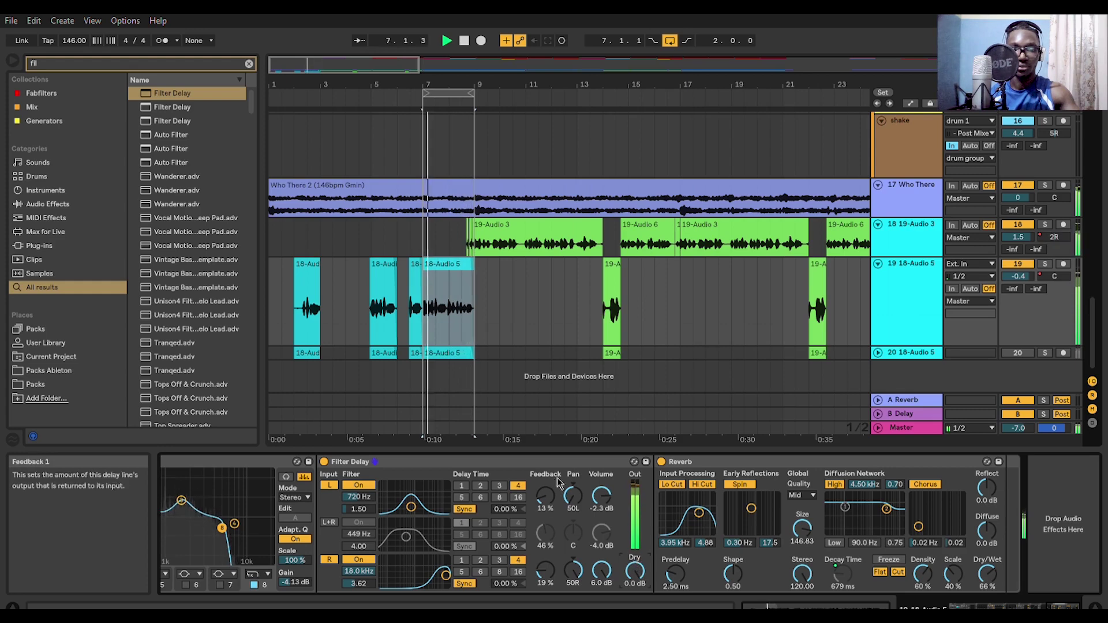
# - Lower Filter Delay's line volumes to -8.9 dB on L and -5.1 dB on R, review the earlier devices and stop playback
pyautogui.moveTo(601, 571); pyautogui.dragTo(601, 580)
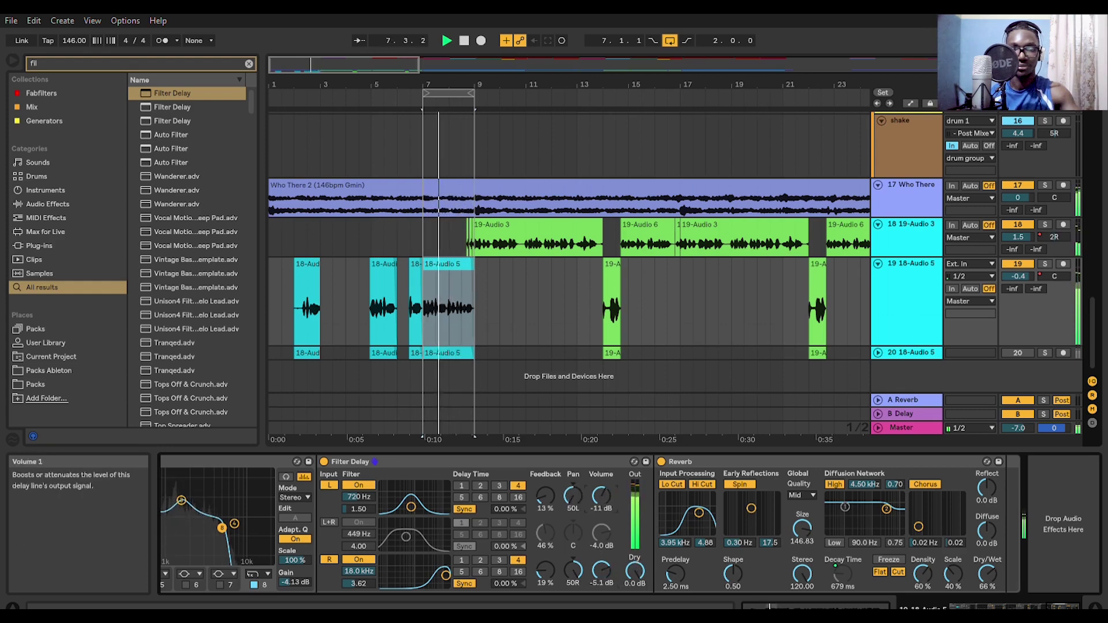
pyautogui.moveTo(601, 495); pyautogui.dragTo(602, 494)
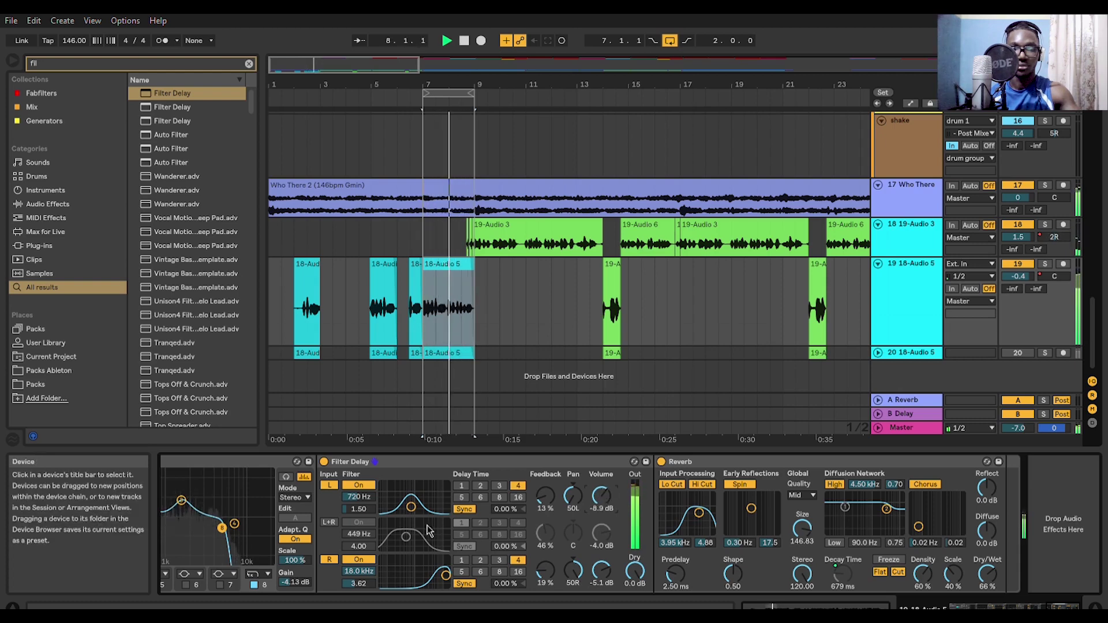
pyautogui.click(1010, 604)
pyautogui.click(1000, 604)
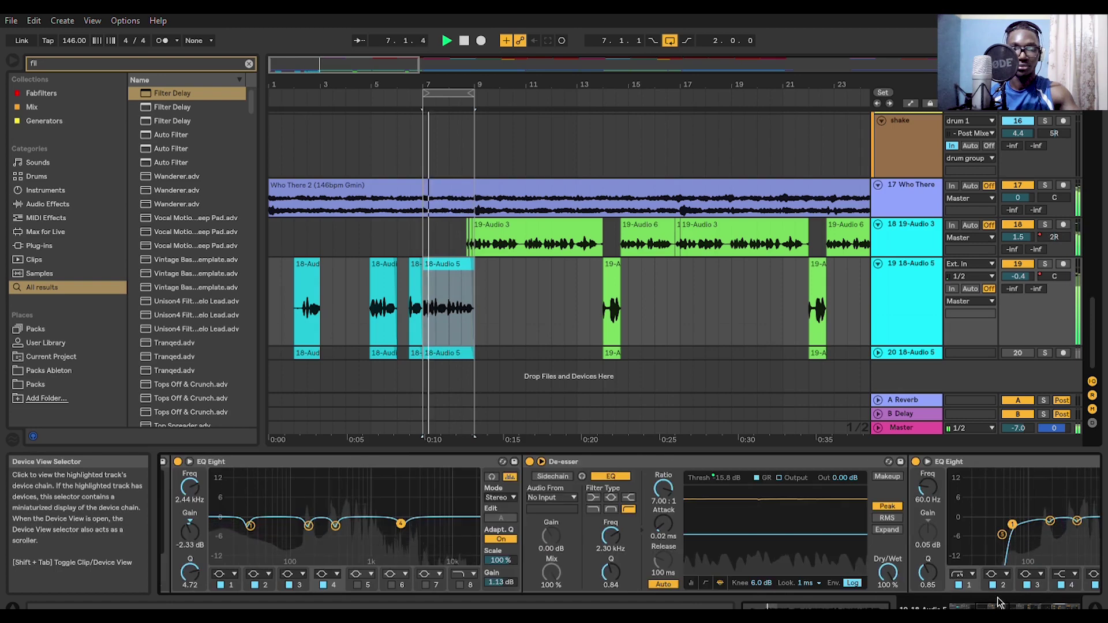
pyautogui.press('space')
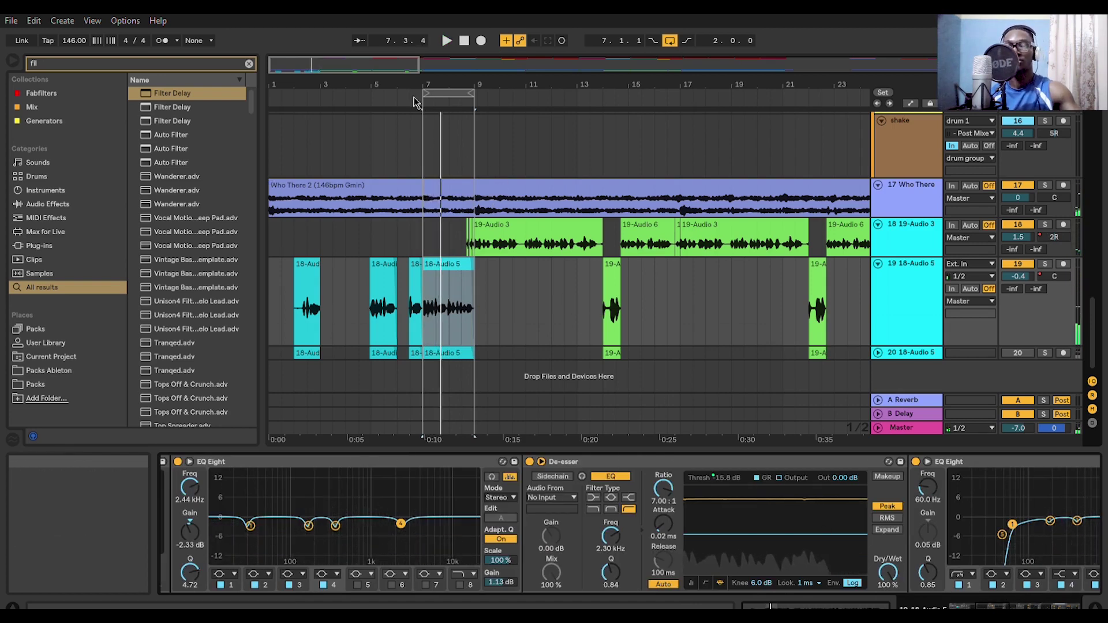
# - Hide the browser, extend the loop start back to 4.3.1, and lower track 19's volume to -1.3 dB during playback
pyautogui.click(12, 58)
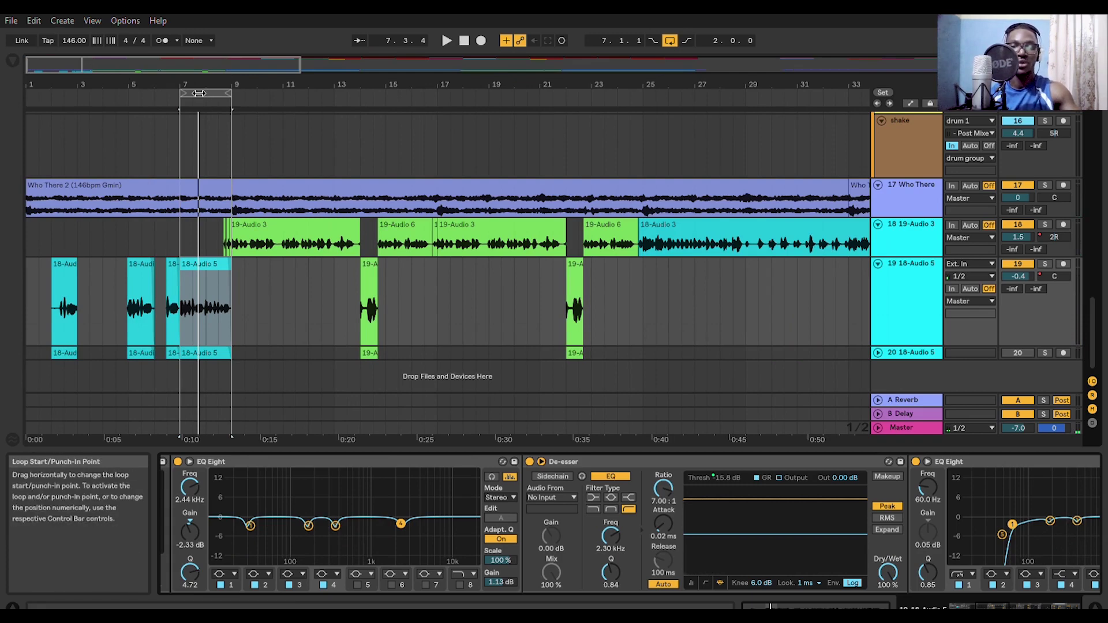
pyautogui.moveTo(184, 83); pyautogui.dragTo(115, 83)
pyautogui.press('space')
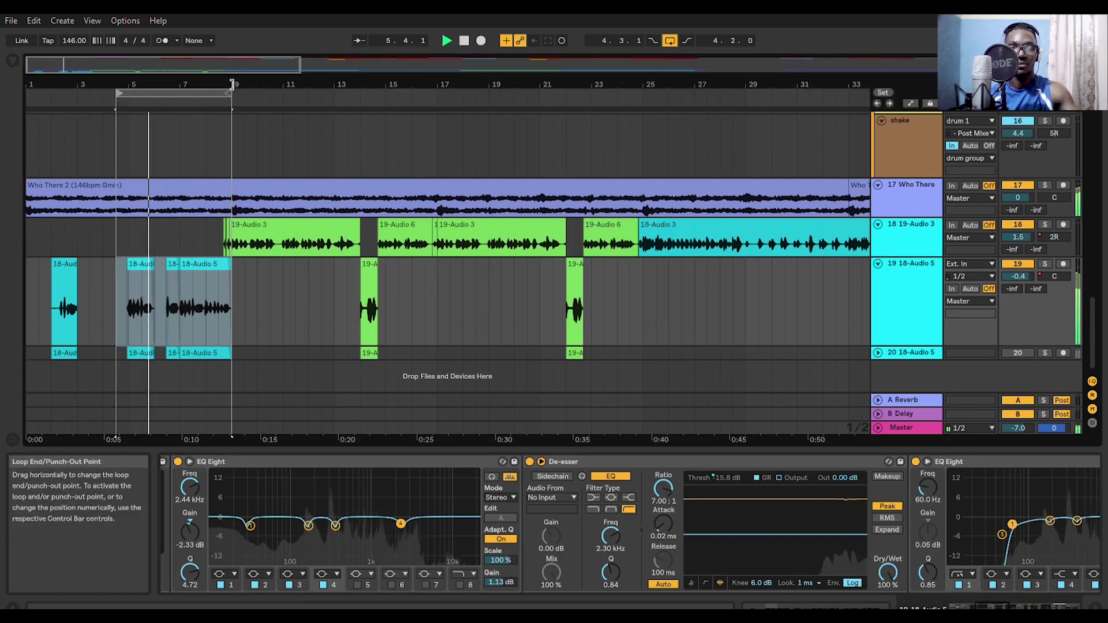
pyautogui.moveTo(1018, 276); pyautogui.dragTo(1018, 282)
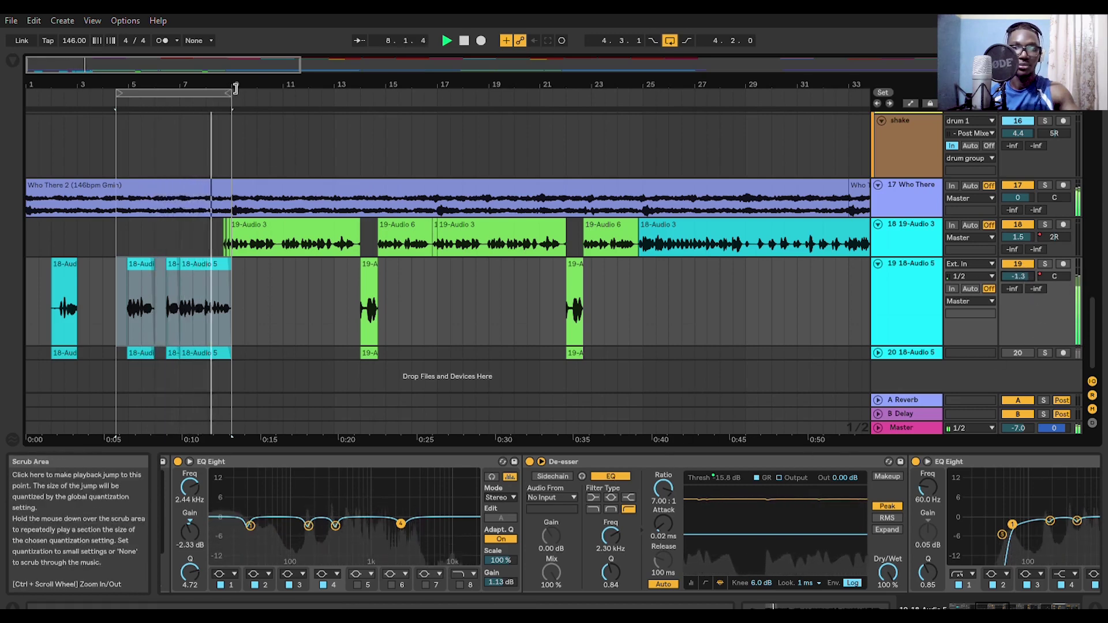
# - Extend the end of the loop past the next vocal clip on track 19, to a loop length of 15.2.0
pyautogui.moveTo(231, 92); pyautogui.dragTo(371, 104)
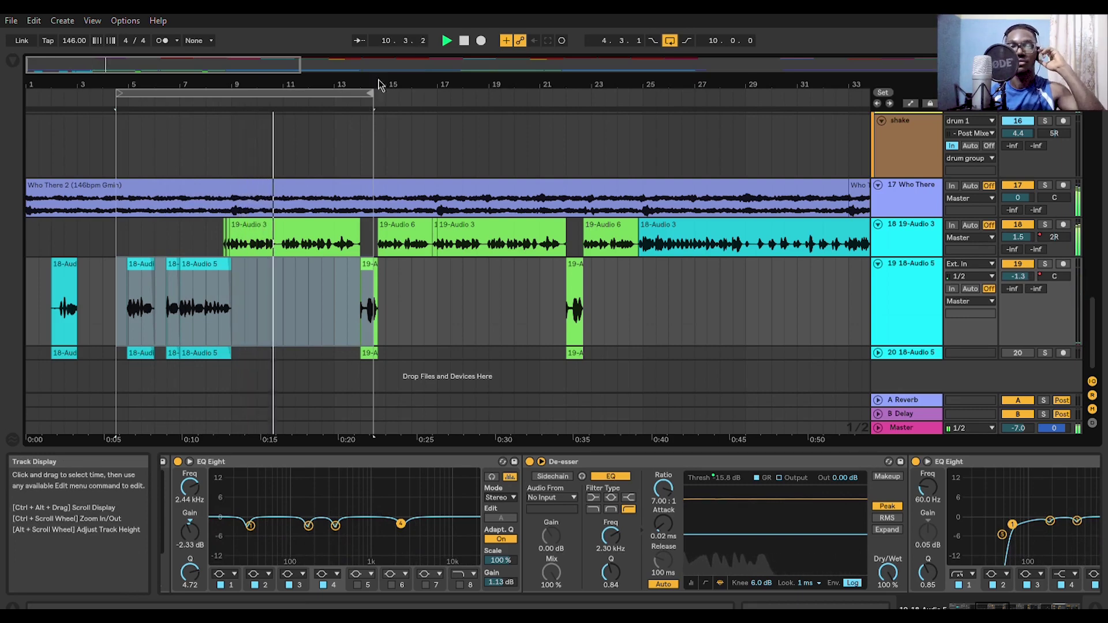
pyautogui.moveTo(373, 91); pyautogui.dragTo(417, 93)
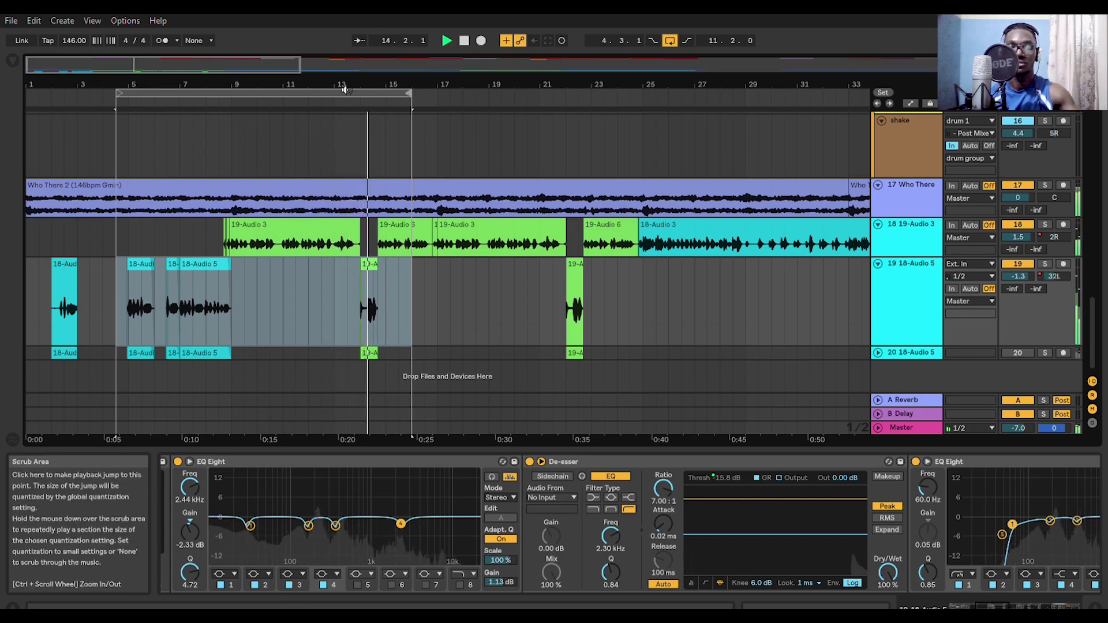
pyautogui.moveTo(410, 87); pyautogui.dragTo(513, 91)
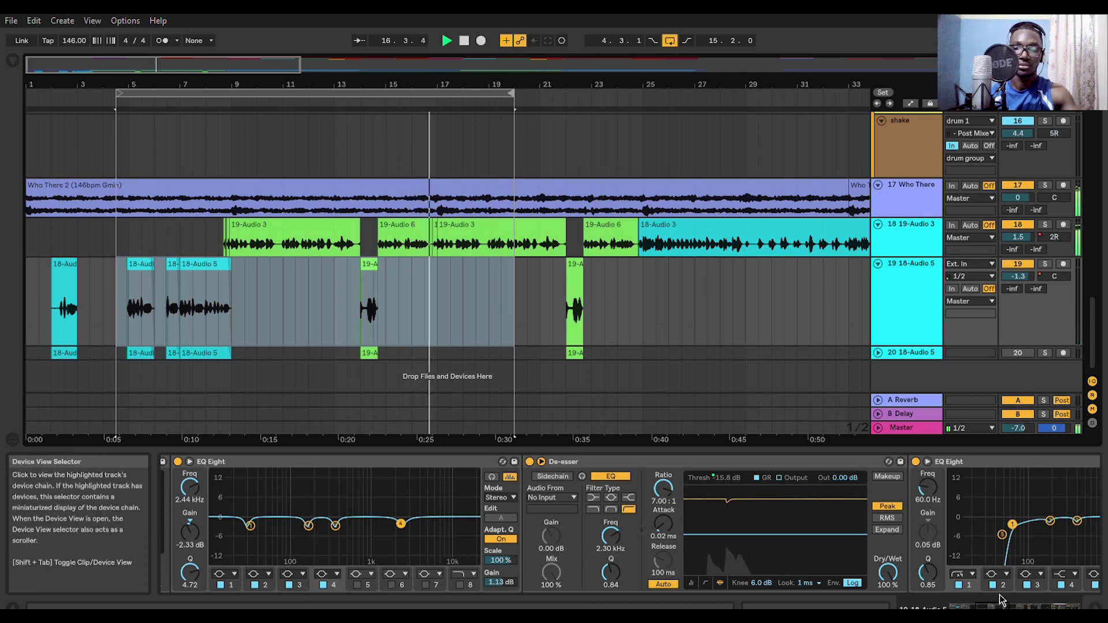
# - Set Filter Delay's line volumes to -13 dB on L and -8.3 dB on R, and the L filter to 1.29 kHz at 2.25
pyautogui.moveTo(1002, 604); pyautogui.dragTo(1055, 604)
pyautogui.hscroll(5, 1056, 604)
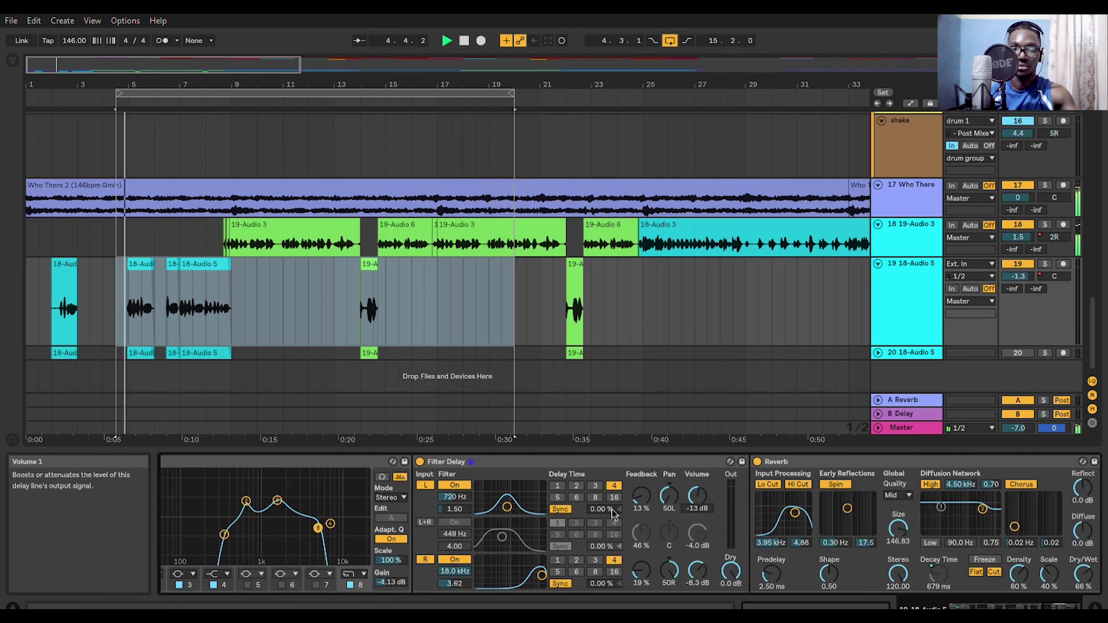
pyautogui.moveTo(507, 506); pyautogui.dragTo(518, 503)
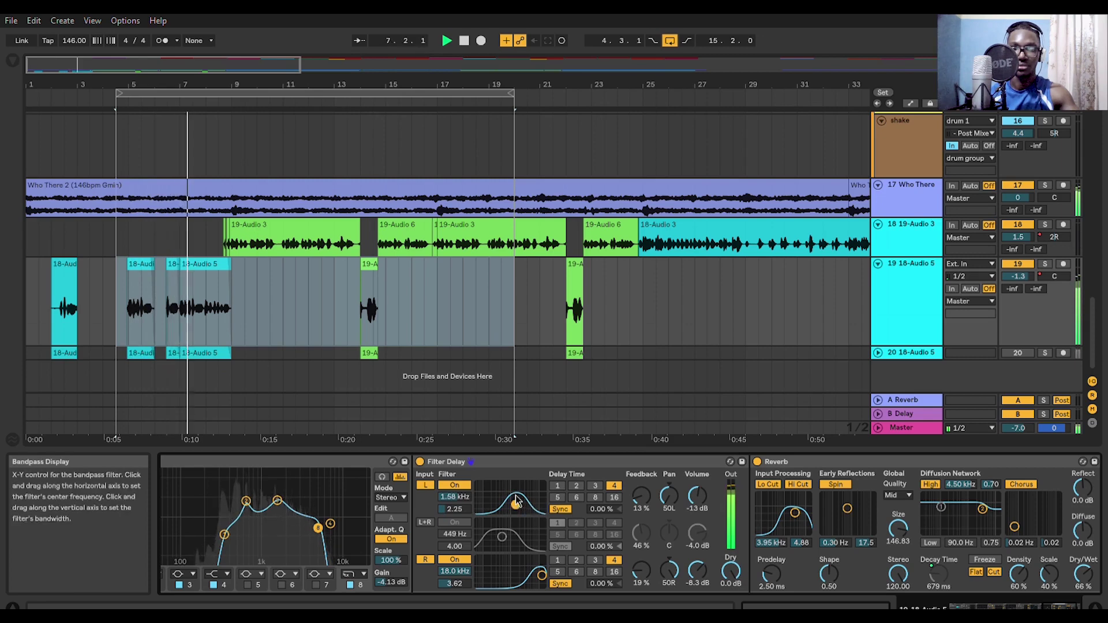
pyautogui.moveTo(517, 501); pyautogui.dragTo(513, 505)
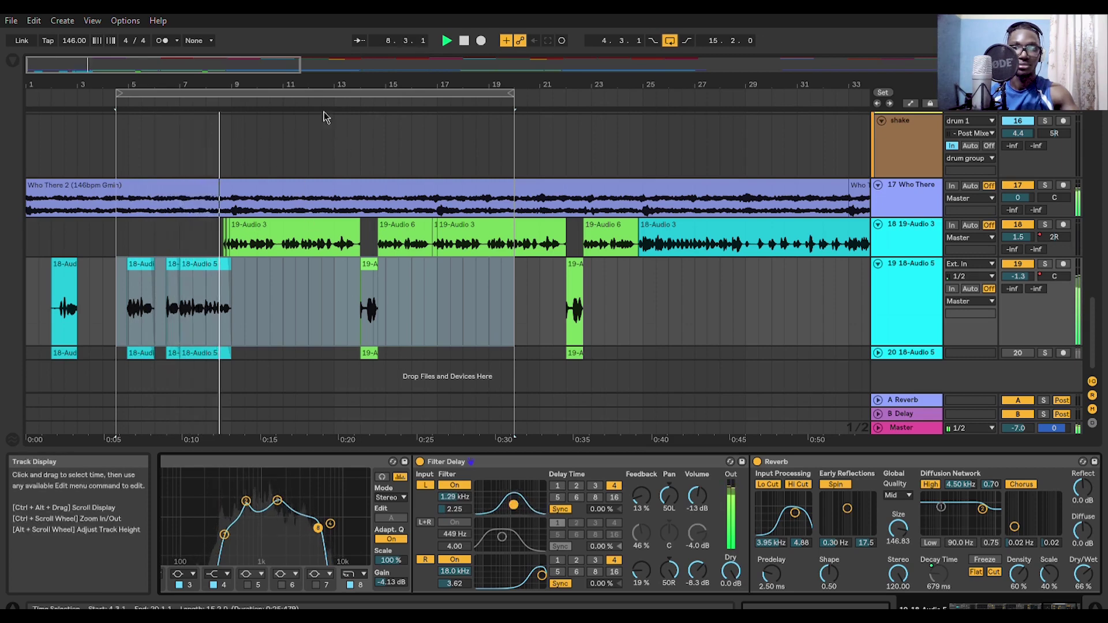
# - Audition the vocal from about bar 13 and review track 19's device chain back to the Drill rap lead vox rack
pyautogui.click(343, 92)
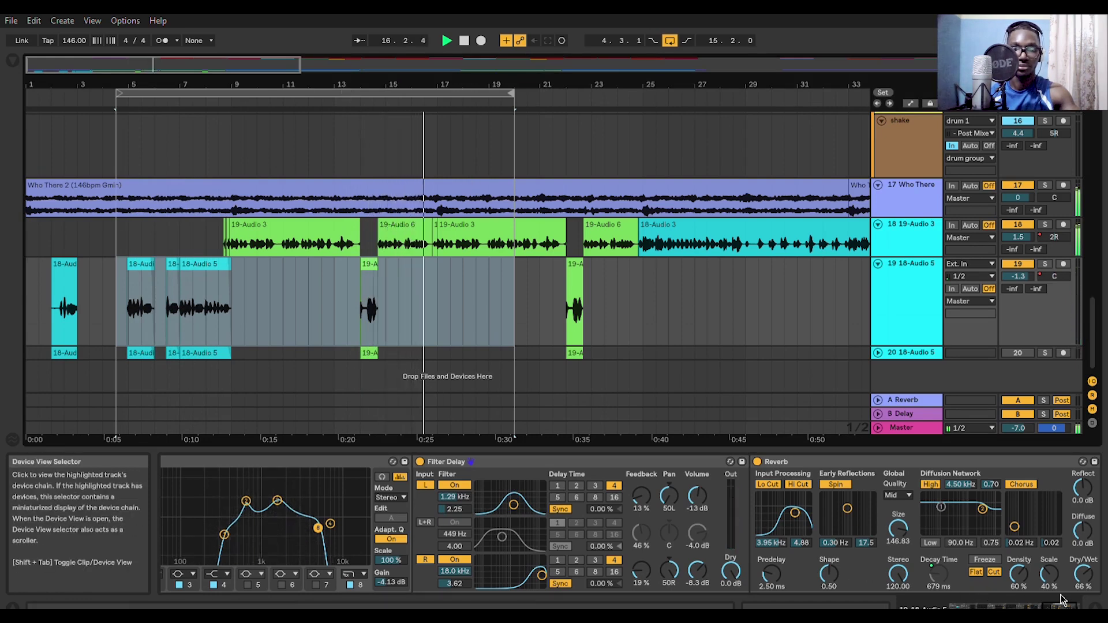
pyautogui.moveTo(1062, 600); pyautogui.dragTo(1048, 601)
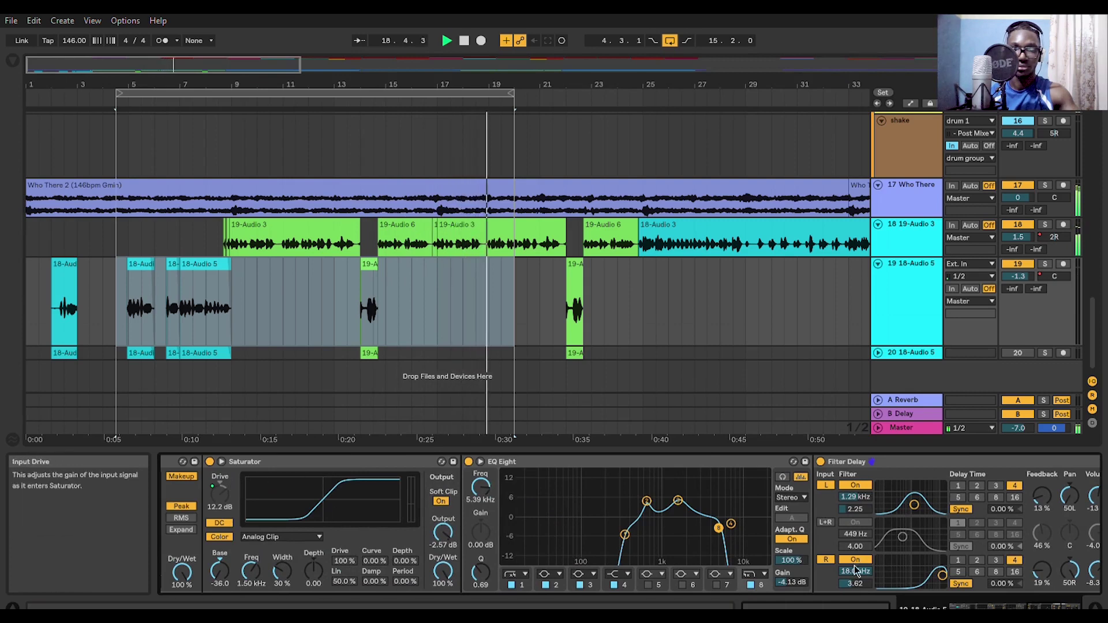
pyautogui.scroll(5, 1052, 603)
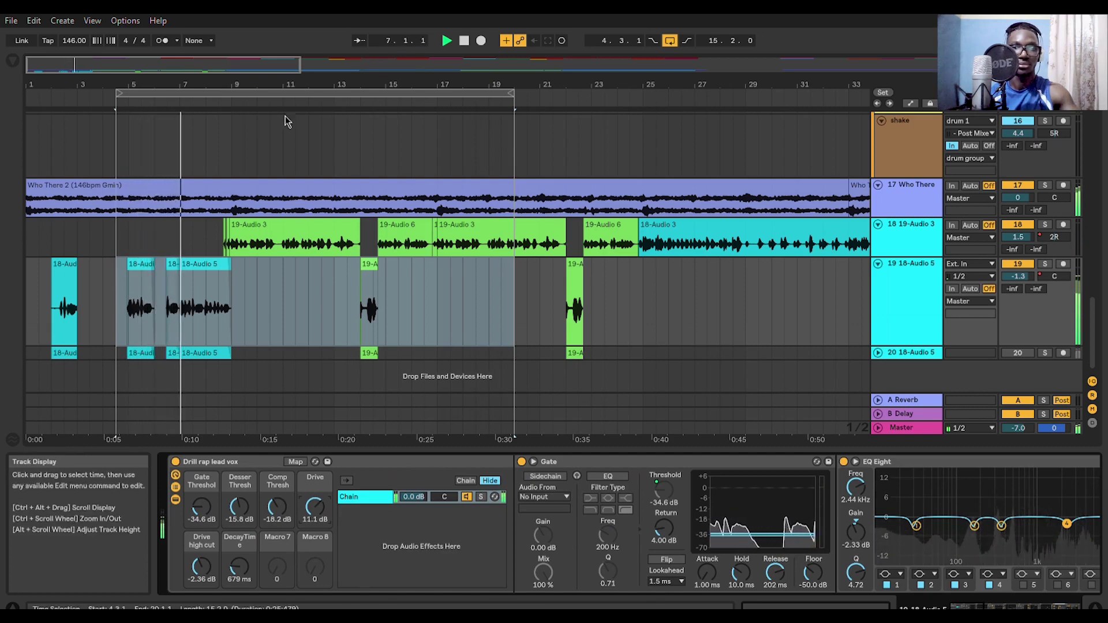
pyautogui.click(348, 92)
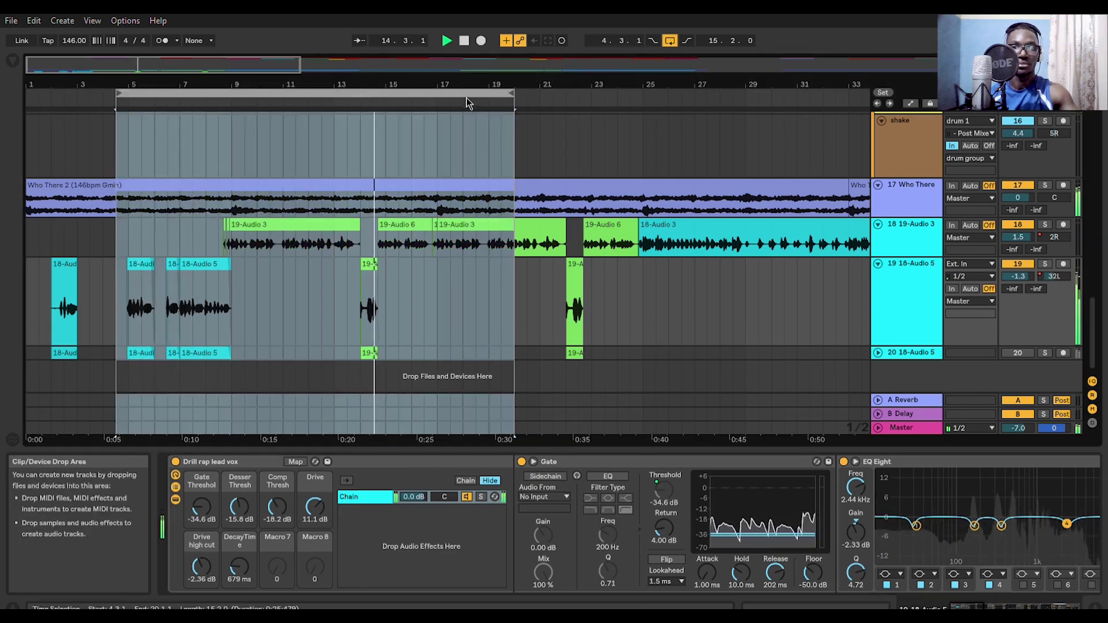
# - Move the loop to start at 15.3.1, save the Live Set, and play the vocal from about bar 7
pyautogui.moveTo(430, 93); pyautogui.dragTo(596, 126)
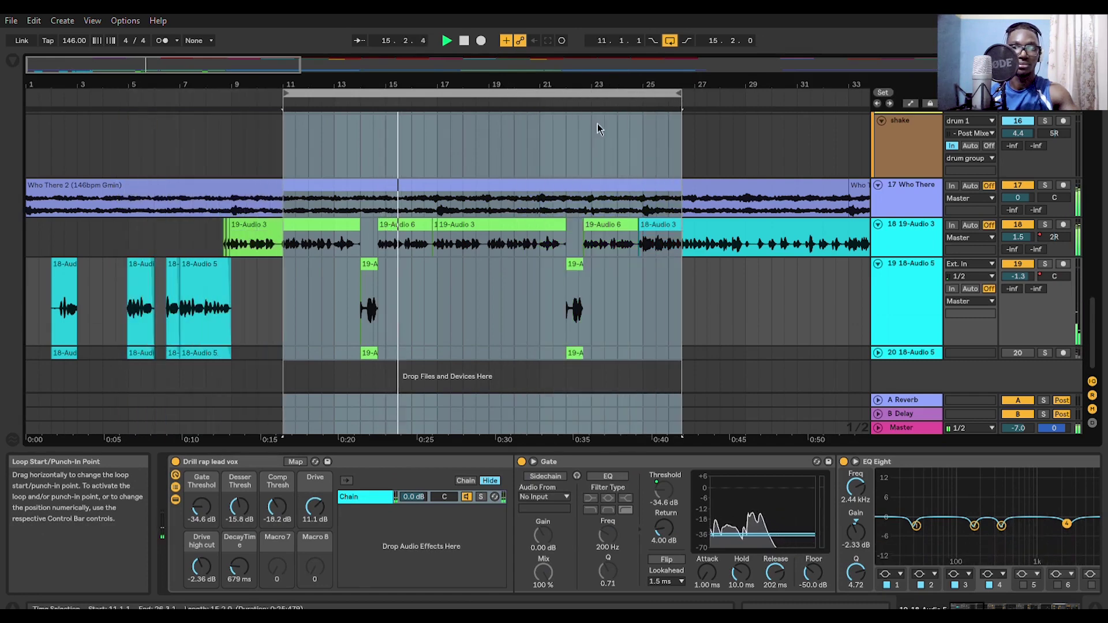
pyautogui.click(556, 94)
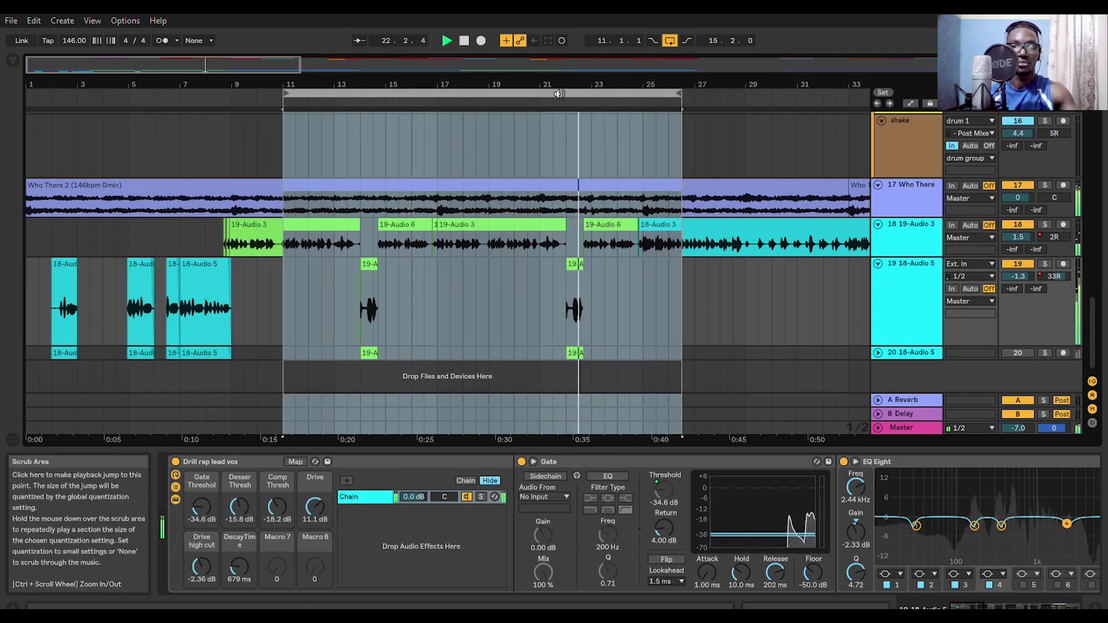
pyautogui.moveTo(566, 93); pyautogui.dragTo(668, 93)
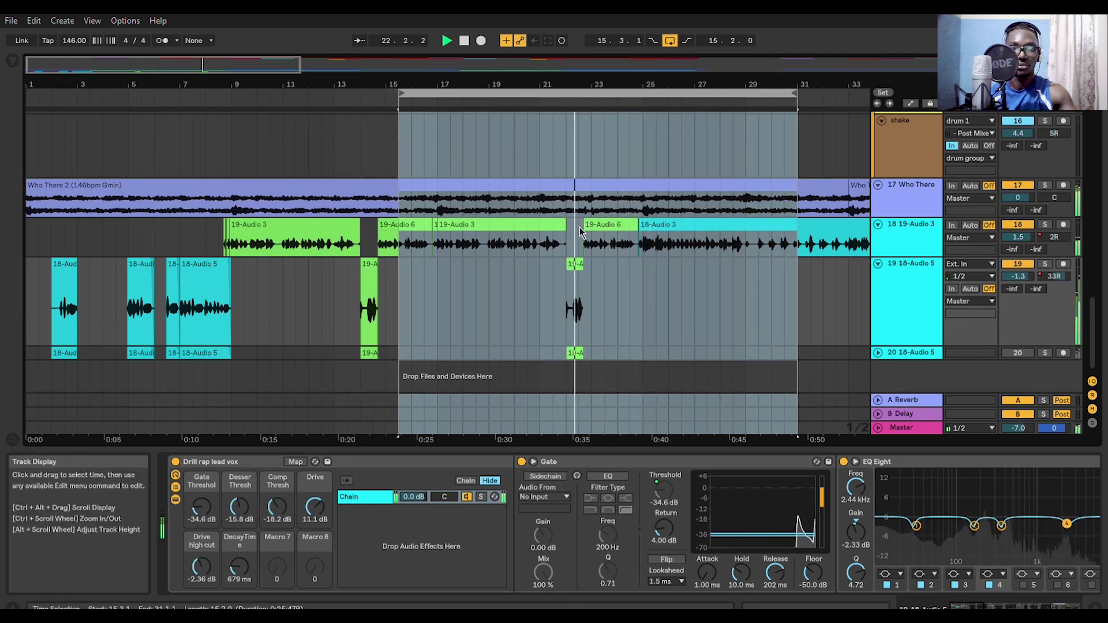
pyautogui.hotkey('ctrl', 's')
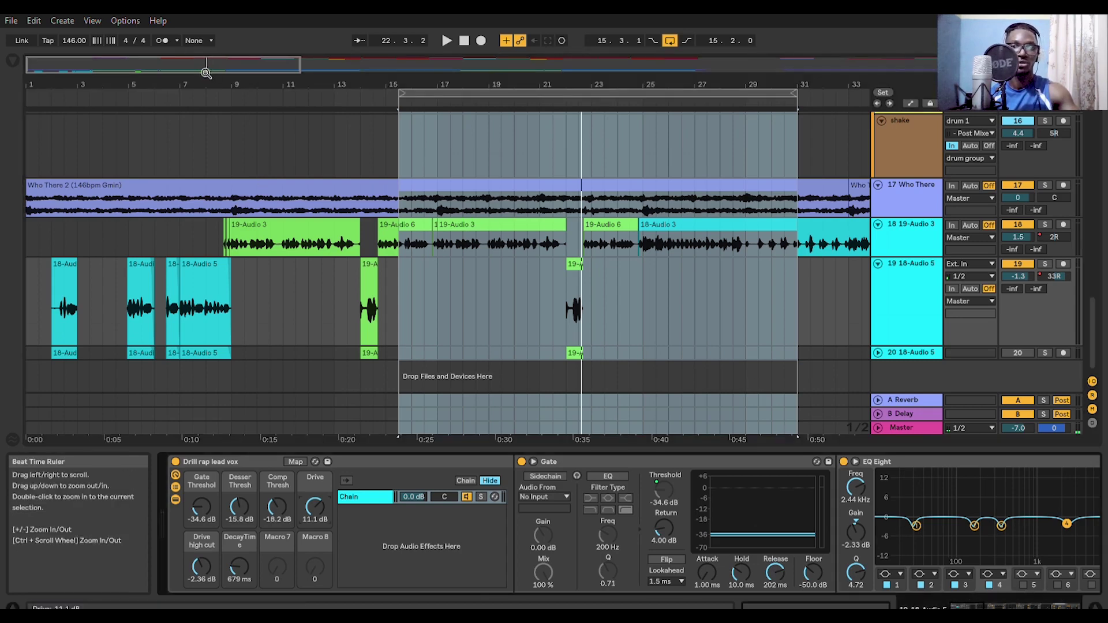
pyautogui.click(198, 90)
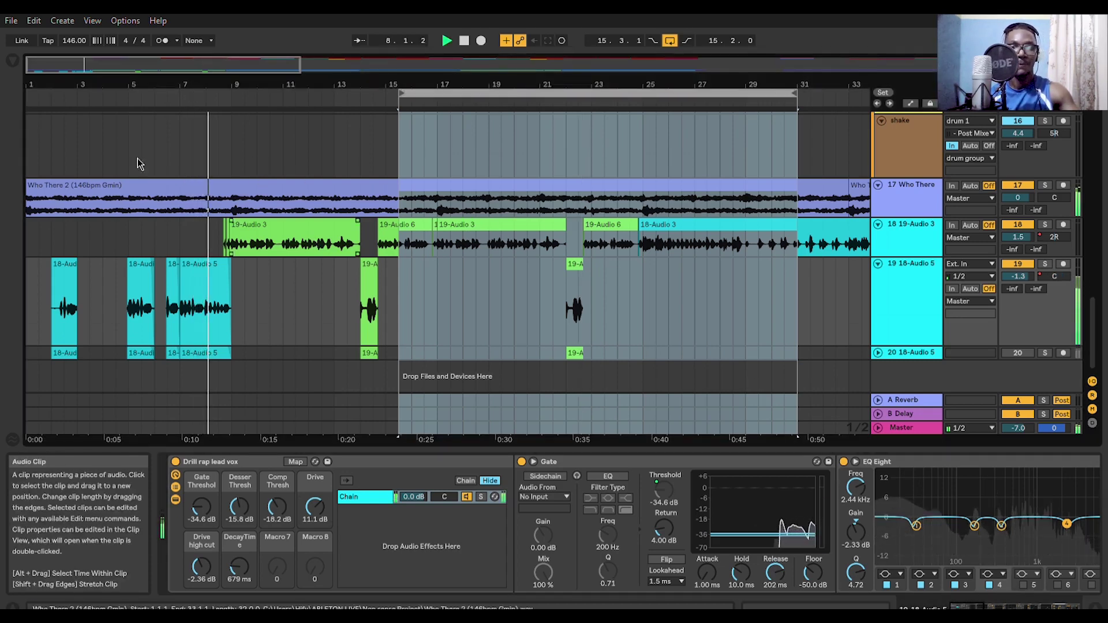
# - Search the browser for "delay" and insert Simple Delay between Filter Delay and Reverb on track 19
pyautogui.hotkey('ctrl', 'f')
pyautogui.write('fil')
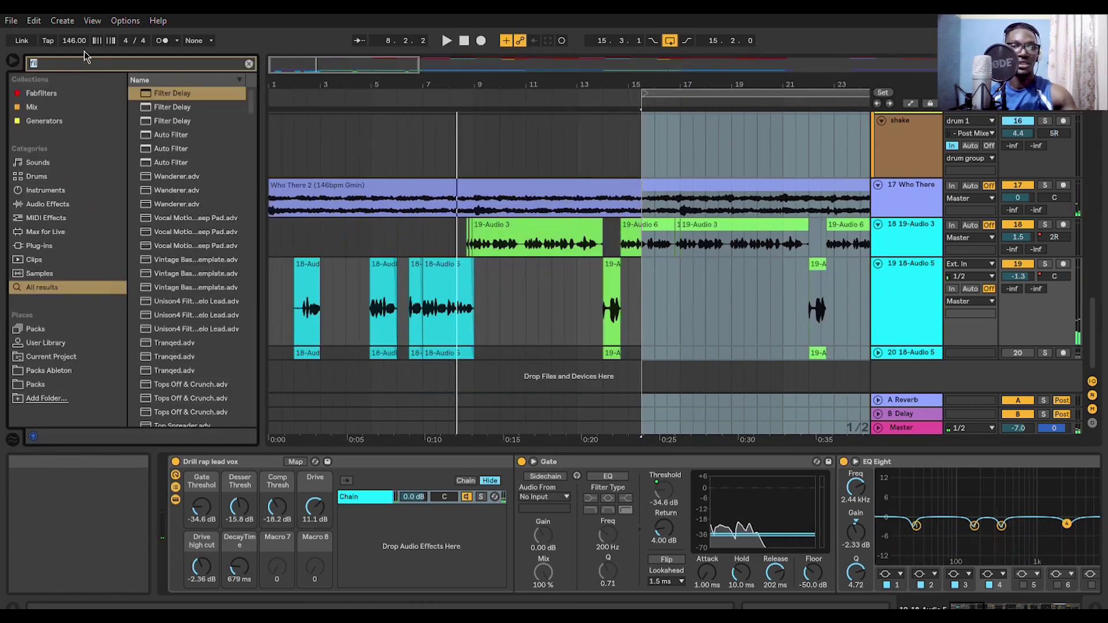
pyautogui.write('se')
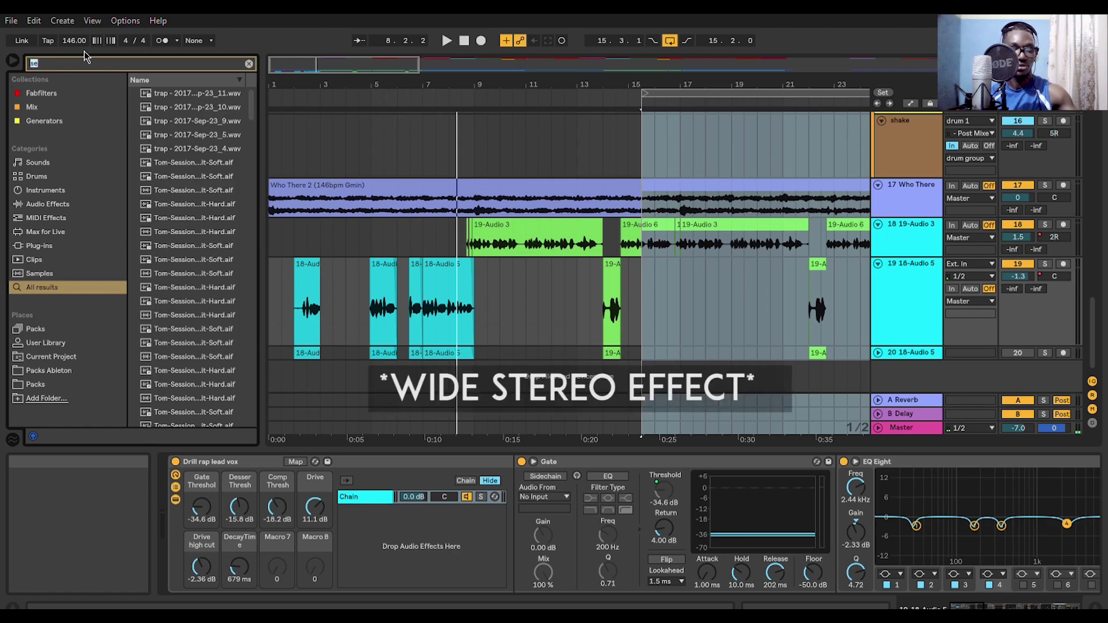
pyautogui.write('delay')
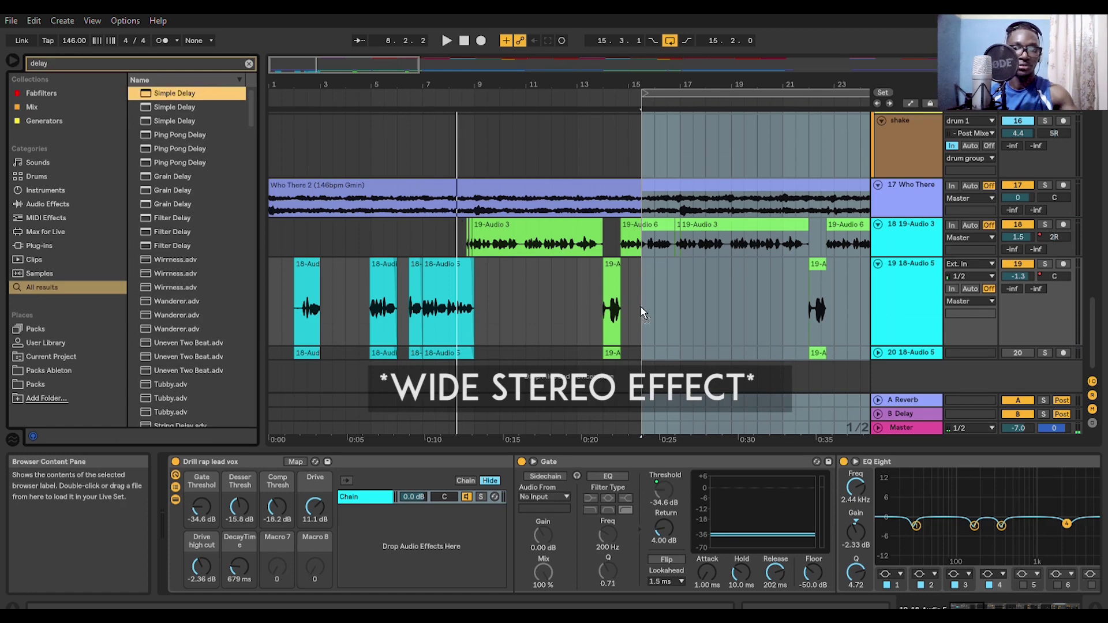
pyautogui.scroll(-5, 894, 473)
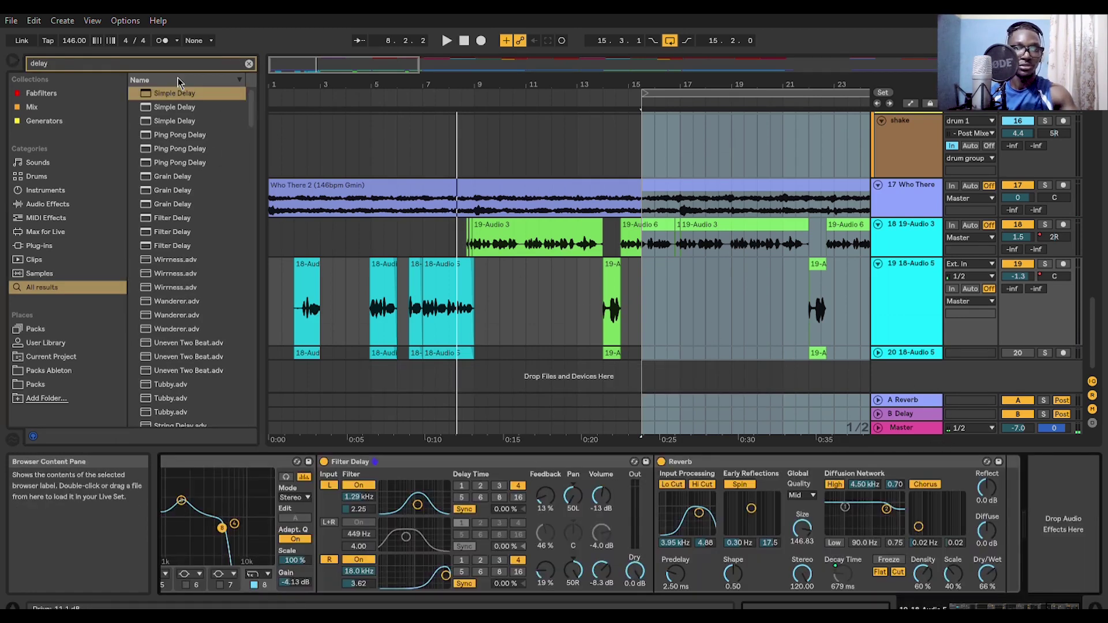
pyautogui.moveTo(175, 93); pyautogui.dragTo(706, 469)
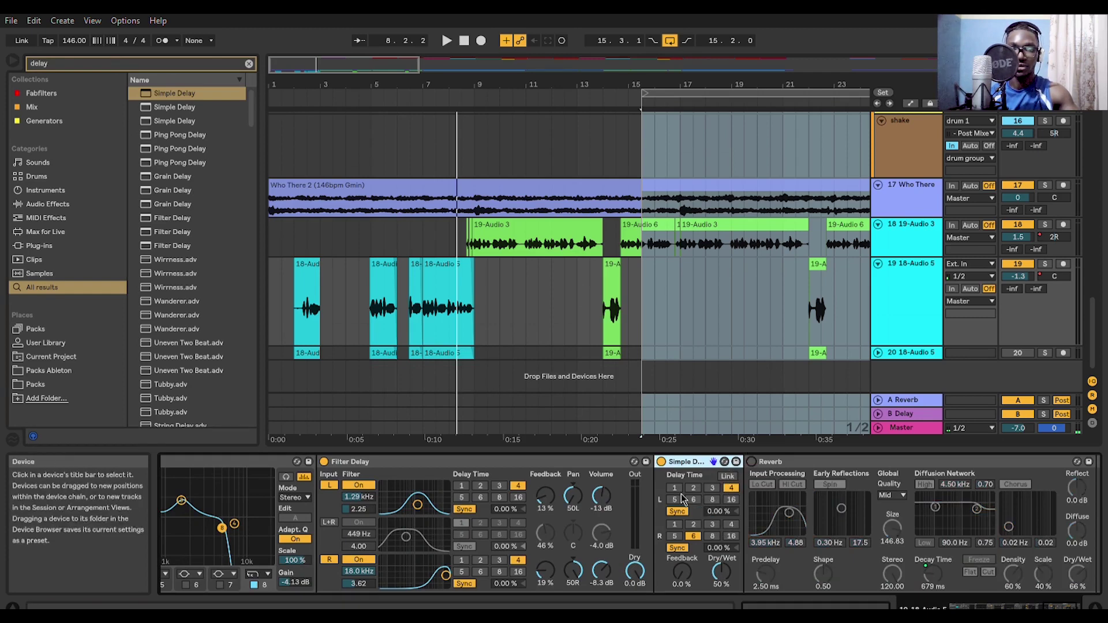
# - Switch both Simple Delay lines to Time mode, with L at 10 ms, R at 1 ms and Dry/Wet at 100%
pyautogui.click(677, 512)
pyautogui.click(674, 546)
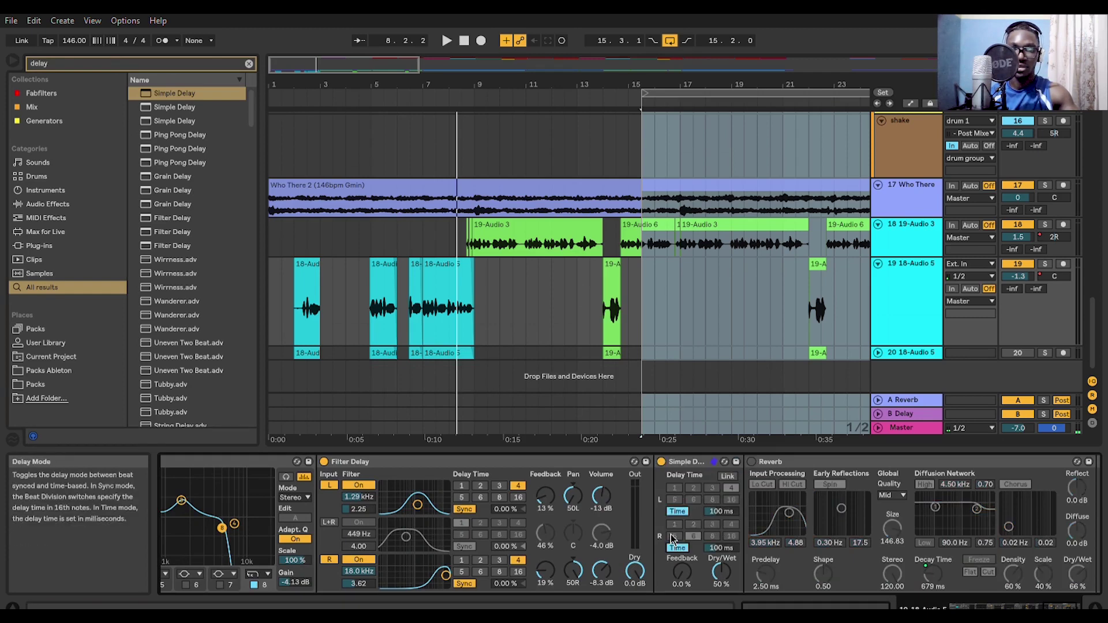
pyautogui.click(722, 506)
pyautogui.write('10')
pyautogui.press('Return')
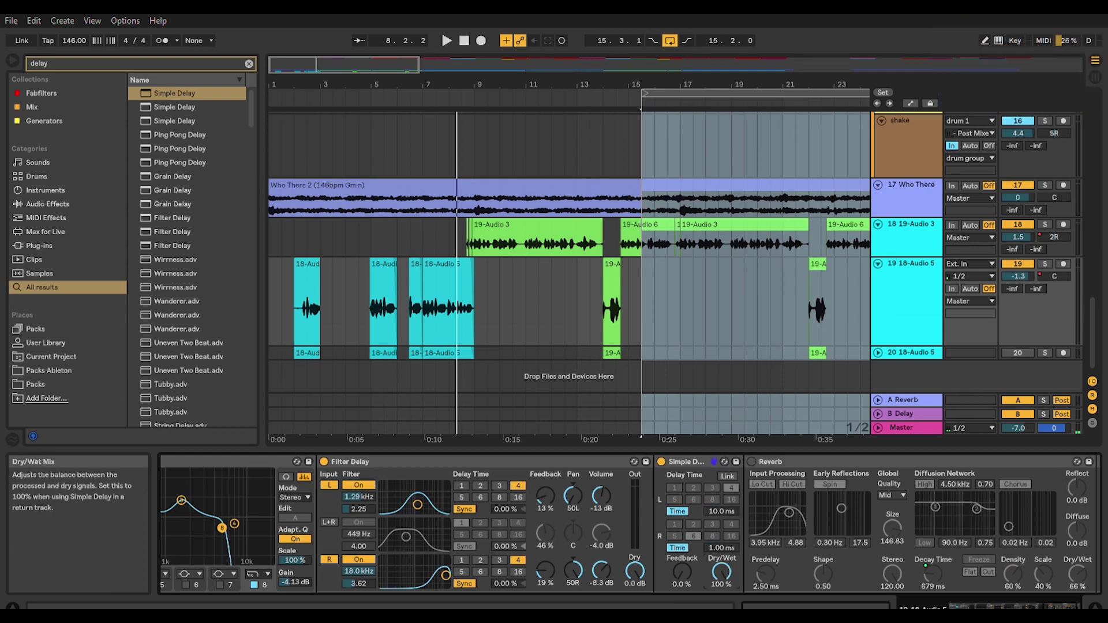
# - Audition the vocal from about bar 5, lower track 19's volume to -4.5 dB, and turn Reverb back on
pyautogui.click(389, 87)
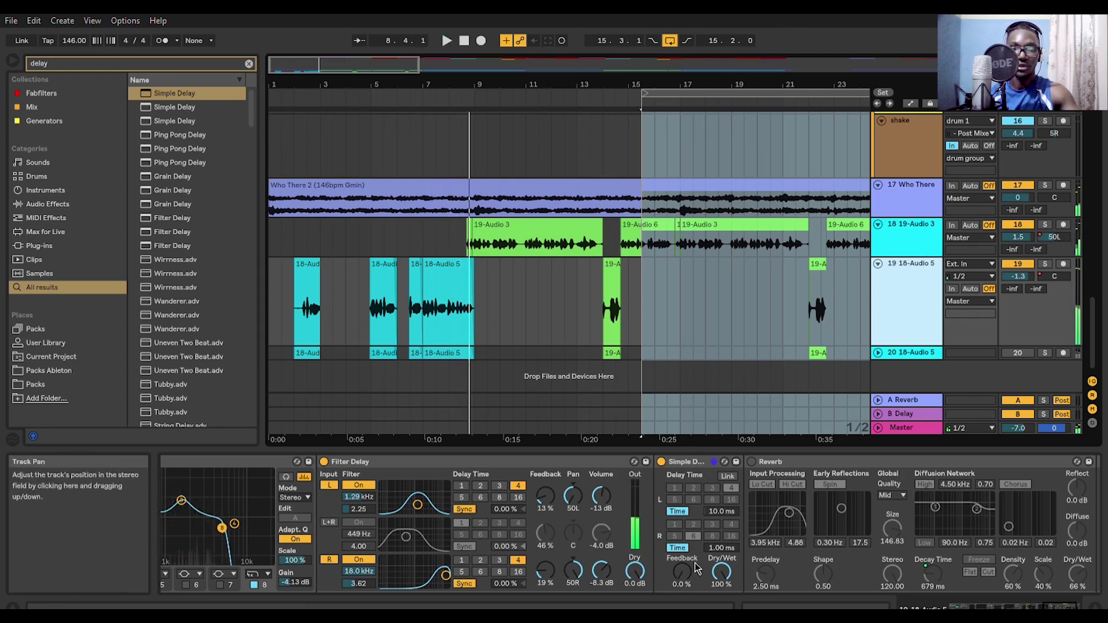
pyautogui.click(1021, 277)
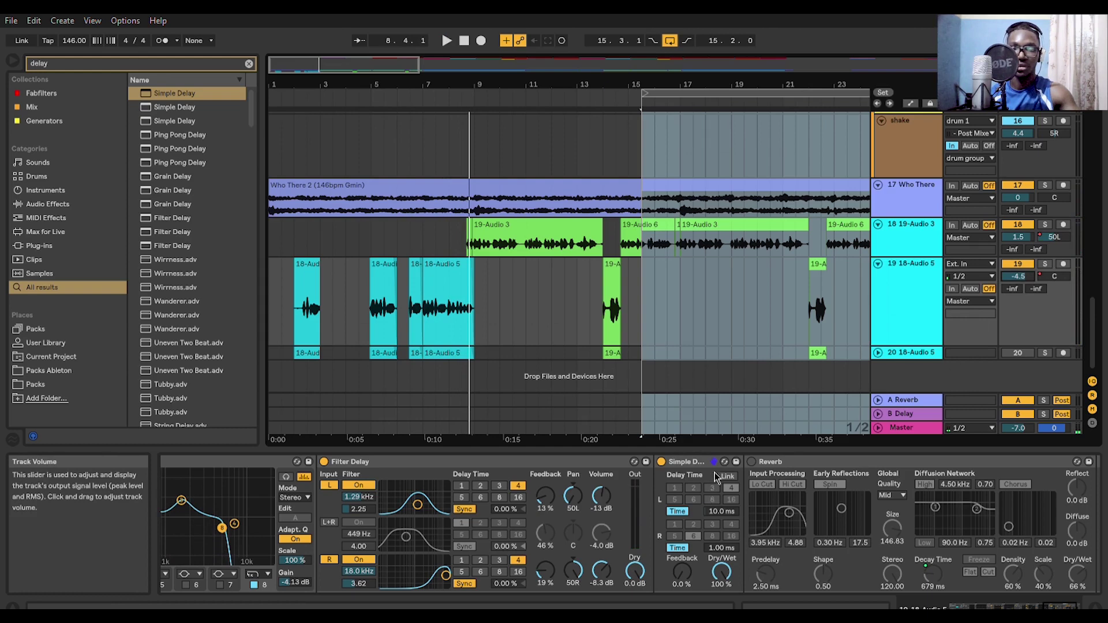
pyautogui.click(751, 462)
pyautogui.press('space')
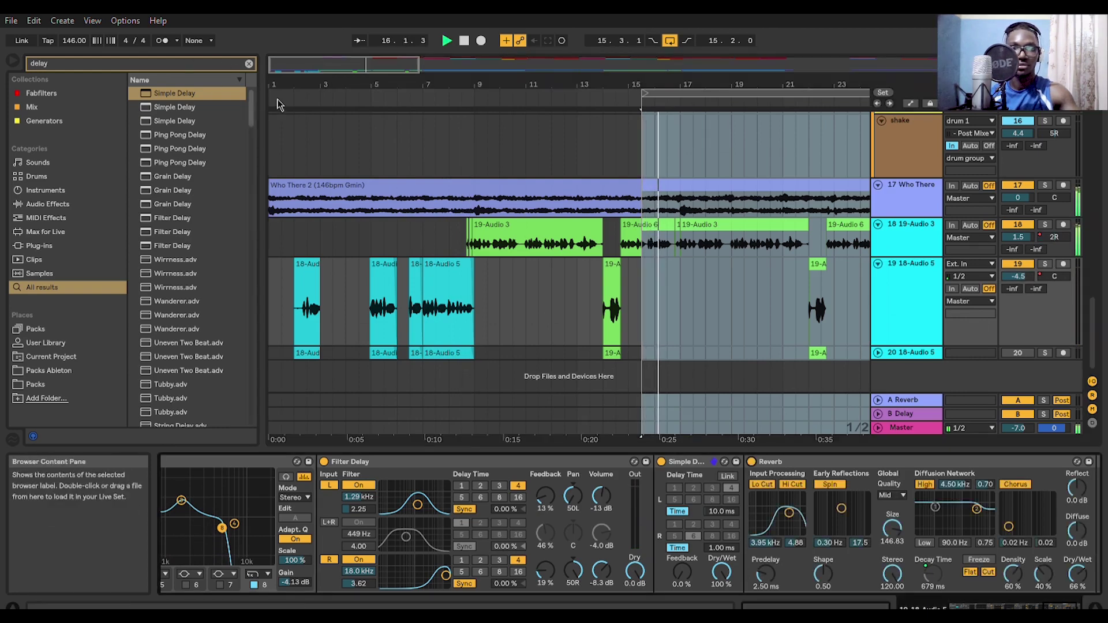
# - Play the vocal clips from about bars 2, 13 and 5, comparing the sound with and without Simple Delay
pyautogui.click(299, 88)
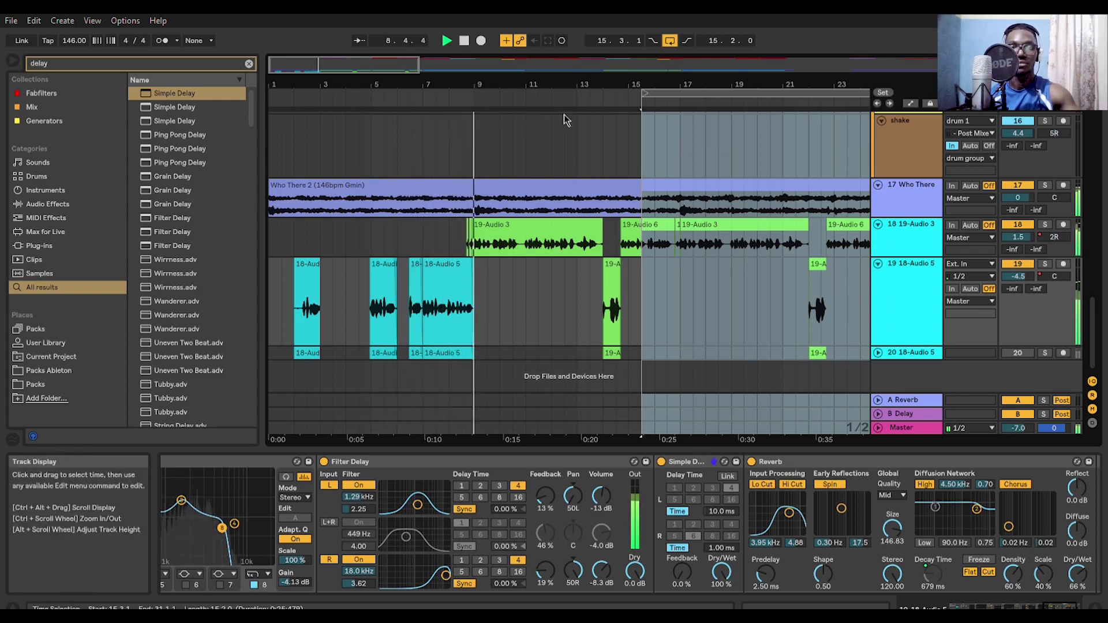
pyautogui.click(587, 90)
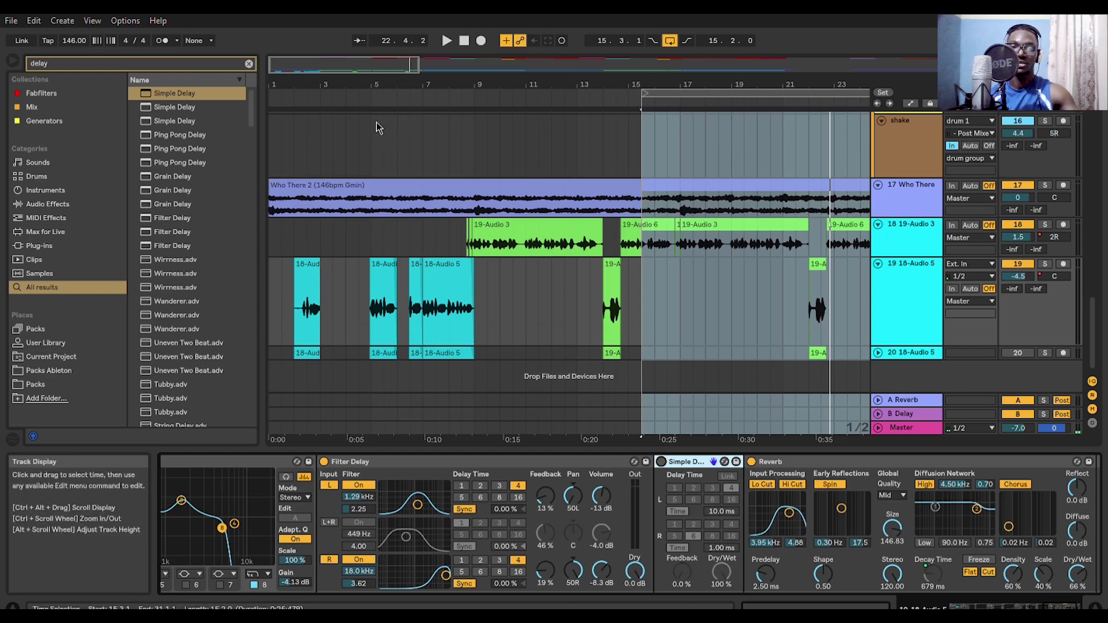
pyautogui.click(374, 84)
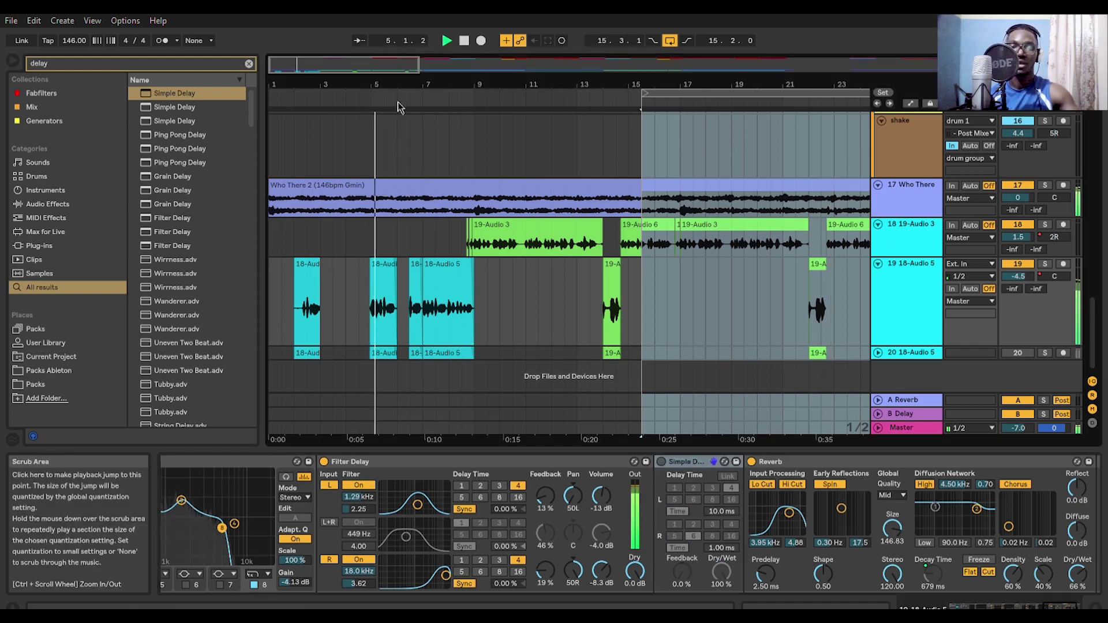
pyautogui.click(661, 462)
pyautogui.press('space')
# - Bypass Saturator and the EQ Eight before Filter Delay, and play the vocal from about bar 7
pyautogui.hscroll(-5, 427, 492)
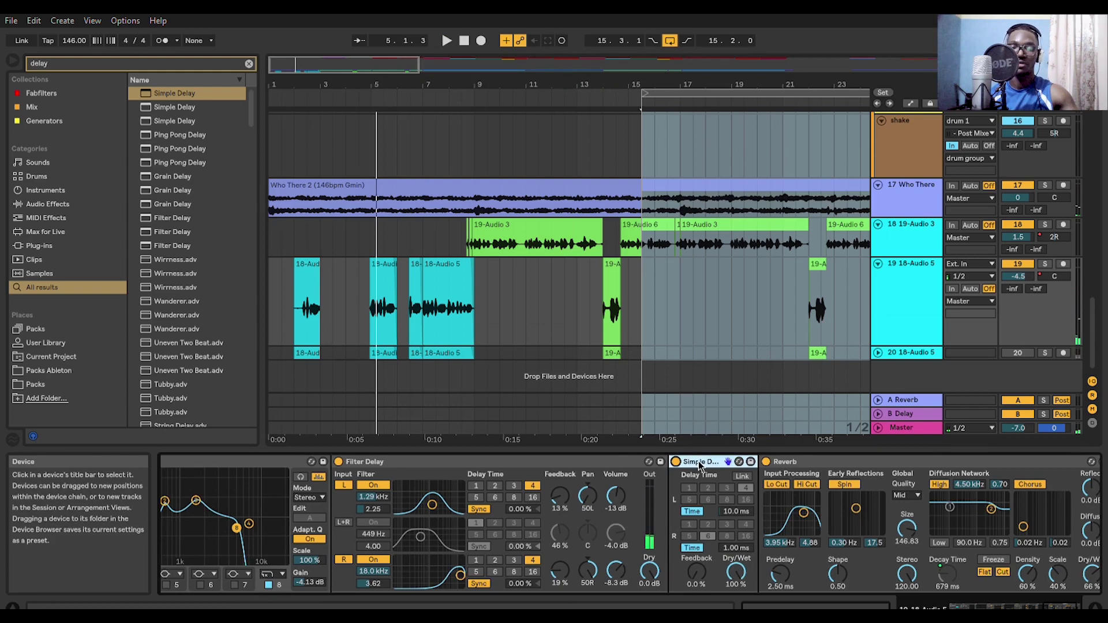
pyautogui.hscroll(-5, 427, 493)
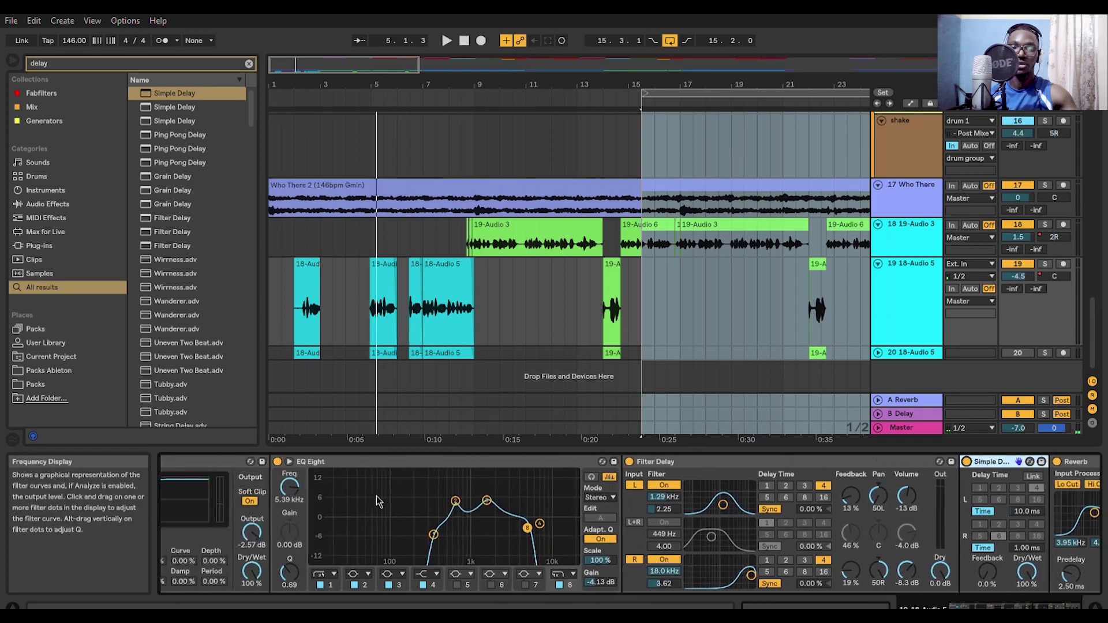
pyautogui.hscroll(-6, 442, 465)
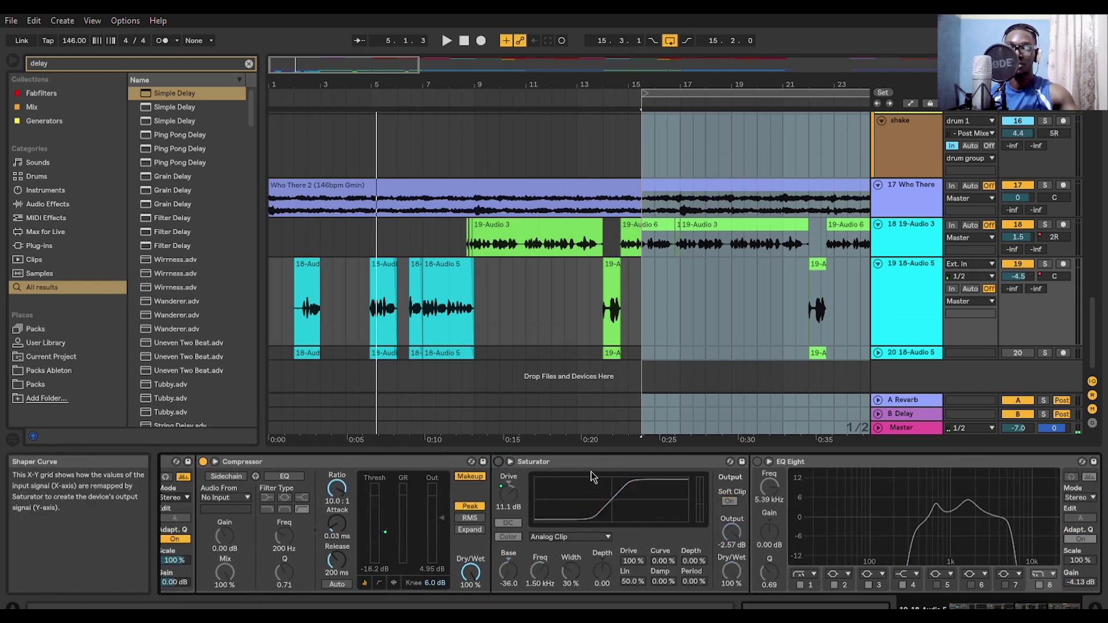
pyautogui.click(419, 87)
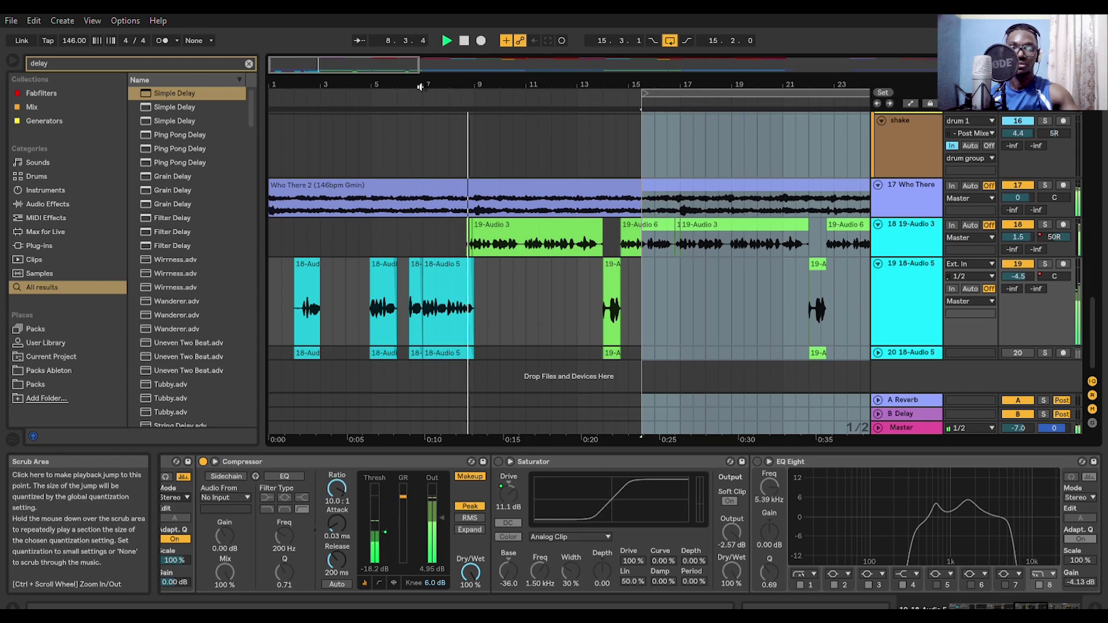
pyautogui.click(419, 87)
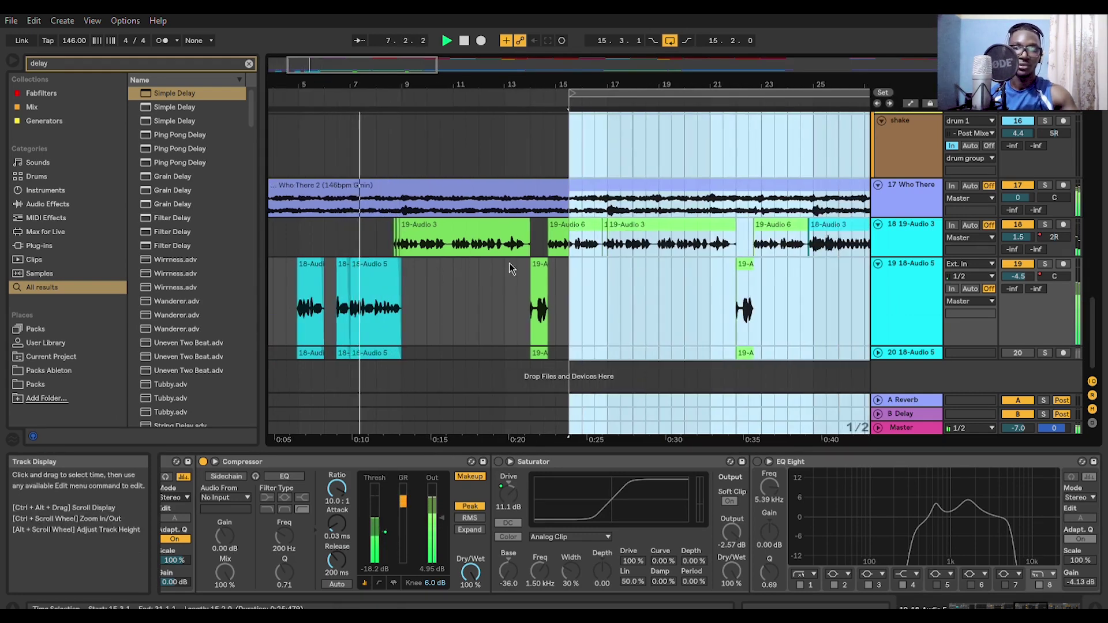
# - Set Simple Delay's L time to 33.7 ms while playing the vocal clip from about bar 13
pyautogui.hscroll(5, 512, 270)
pyautogui.click(878, 500)
pyautogui.hscroll(2, 878, 500)
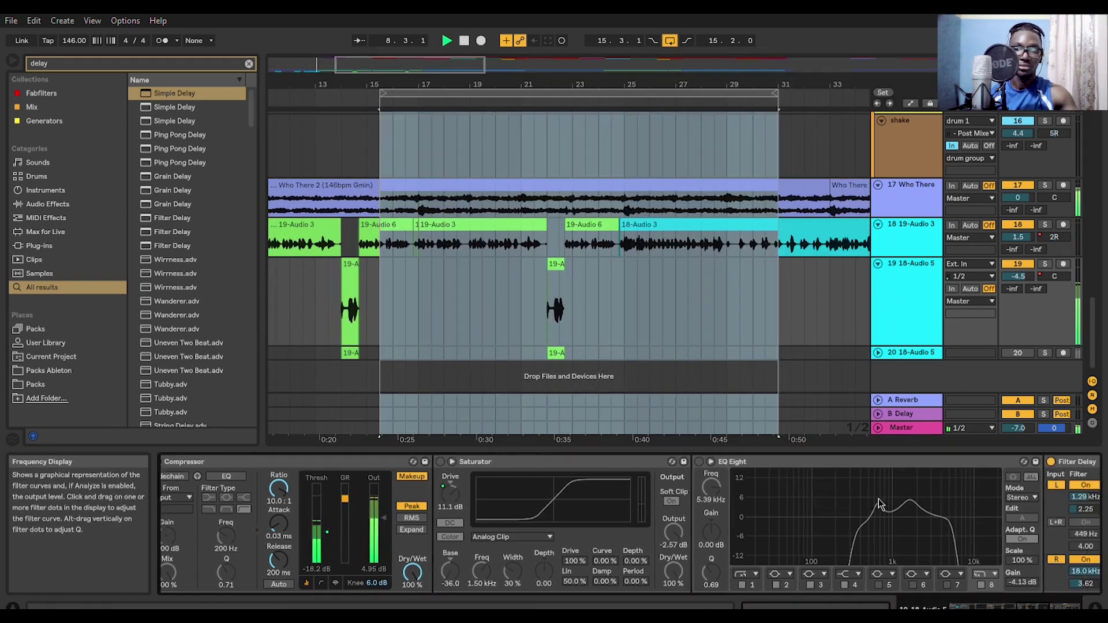
pyautogui.hscroll(10, 878, 498)
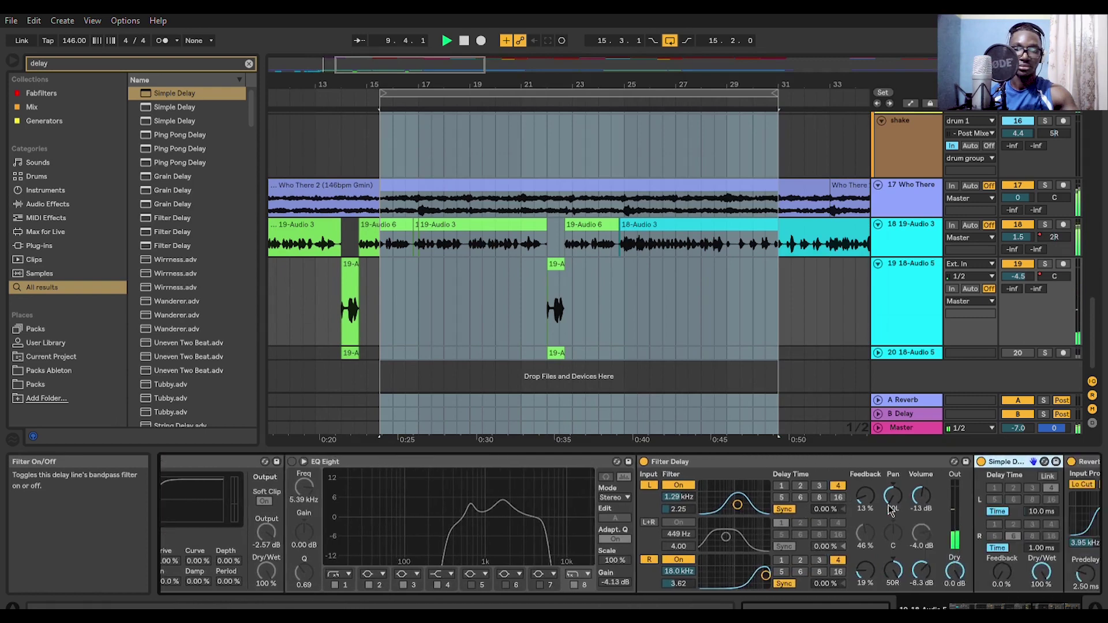
pyautogui.hscroll(6, 889, 507)
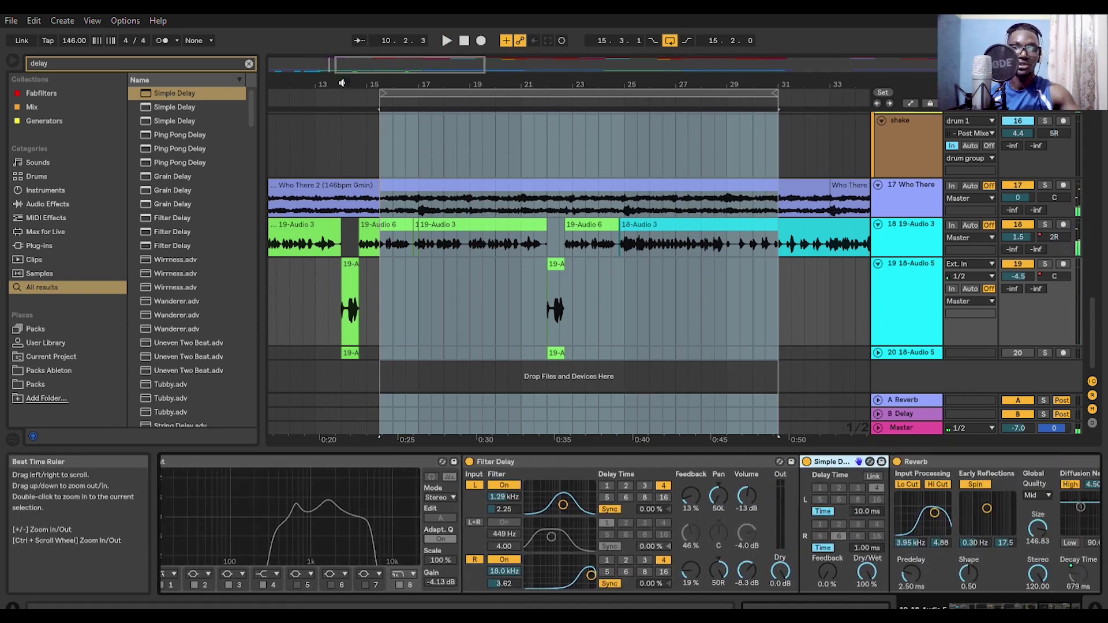
pyautogui.click(339, 88)
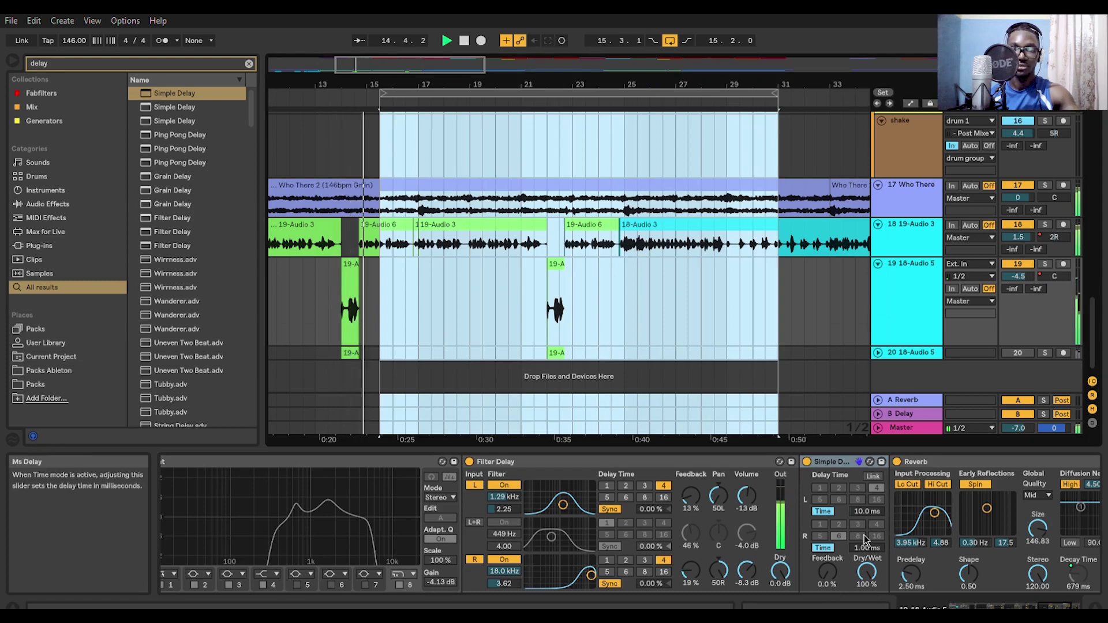
pyautogui.moveTo(865, 512); pyautogui.dragTo(866, 497)
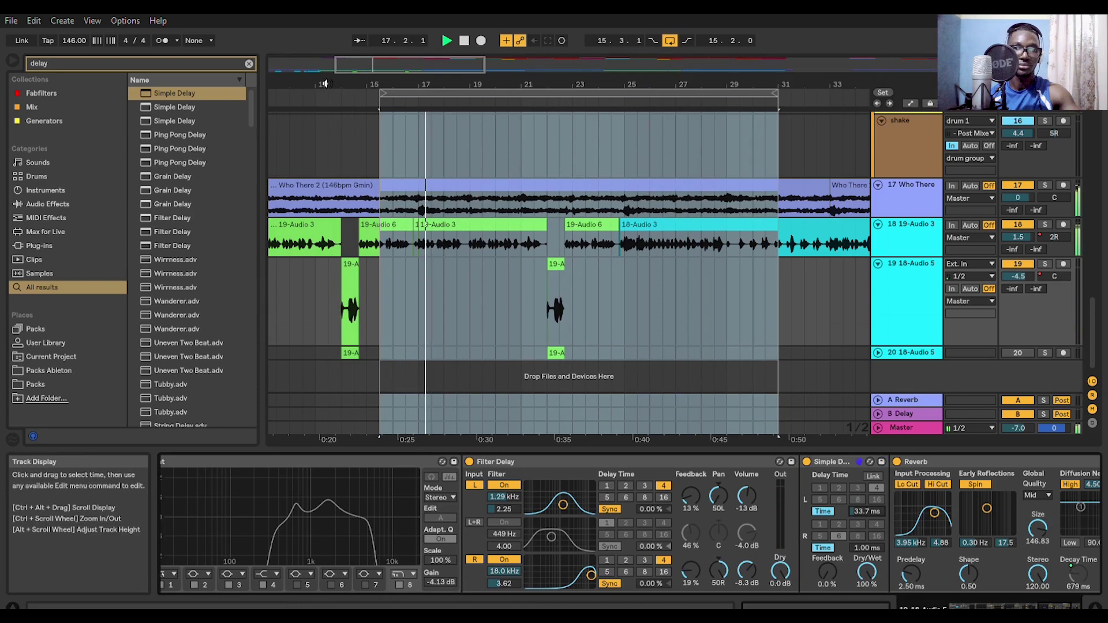
# - Set Simple Delay's L time to 26.7 ms and audition the vocal from about bar 7
pyautogui.click(345, 106)
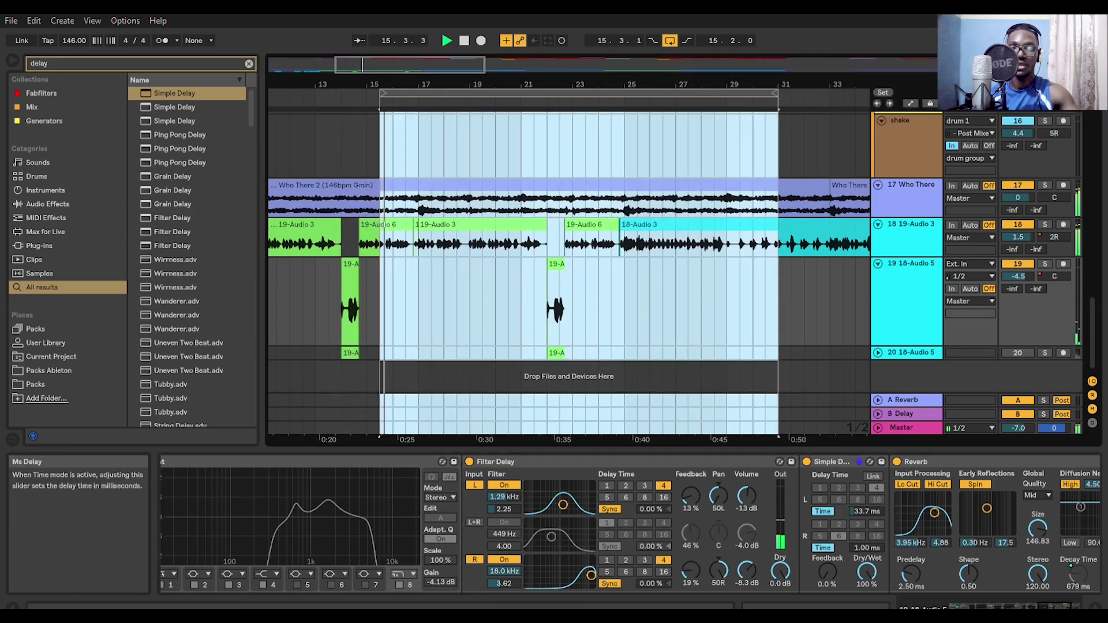
pyautogui.moveTo(866, 512); pyautogui.dragTo(866, 516)
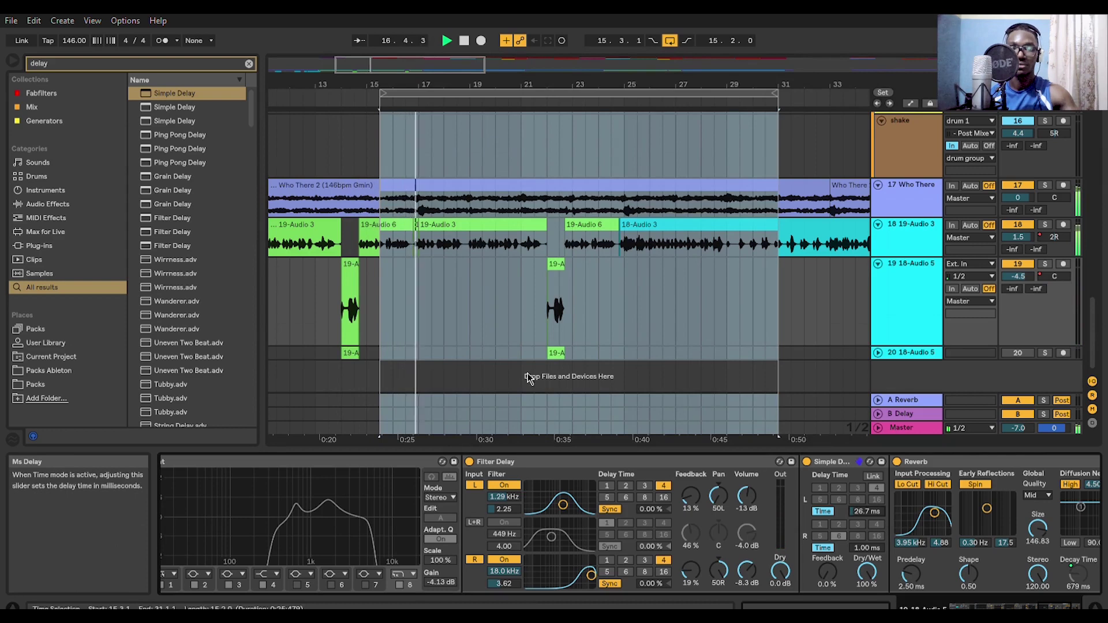
pyautogui.hscroll(-5, 369, 254)
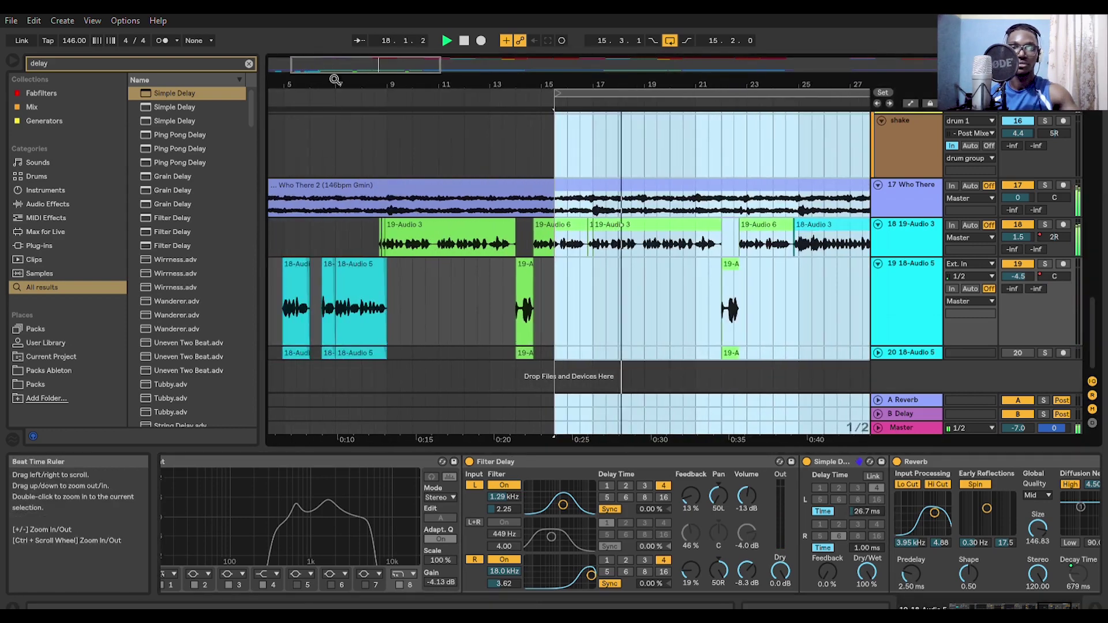
pyautogui.click(343, 88)
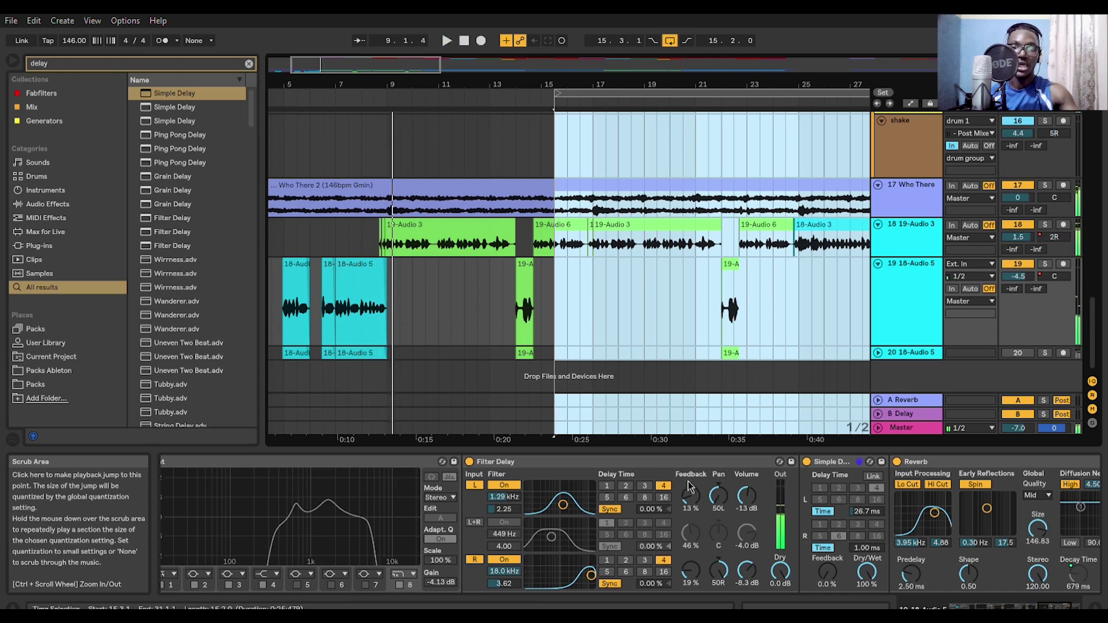
# - Delete Simple Delay from track 19's device chain
pyautogui.click(837, 453)
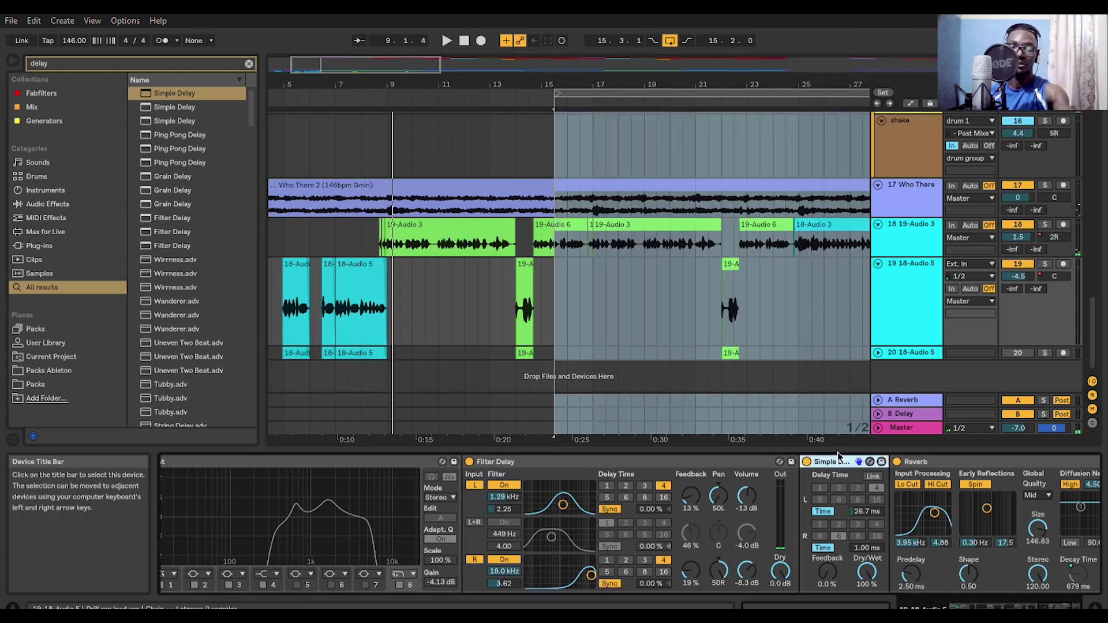
pyautogui.press('Delete')
# - Turn EQ Eight and Saturator back on in track 19's chain and play the vocal from about bar 8
pyautogui.hscroll(-5, 630, 491)
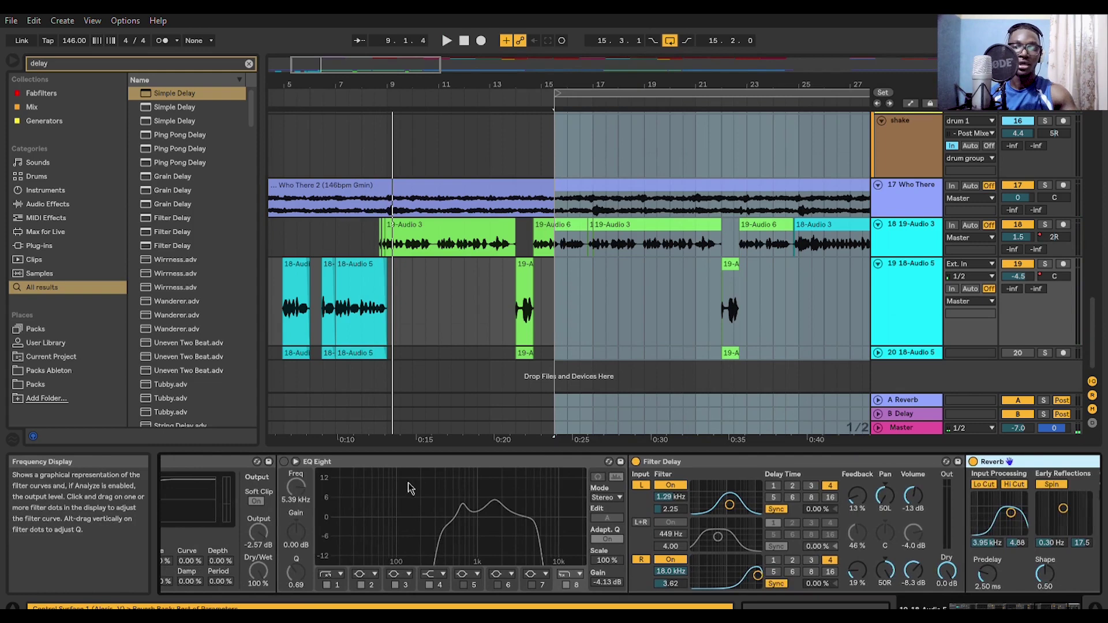
pyautogui.click(406, 454)
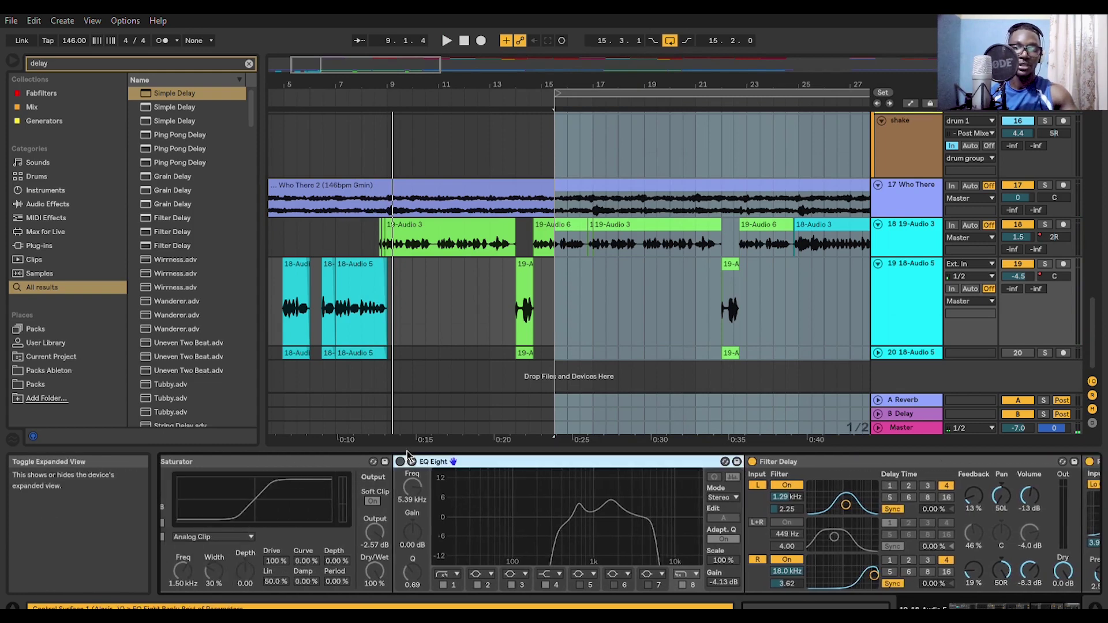
pyautogui.hscroll(-3, 406, 461)
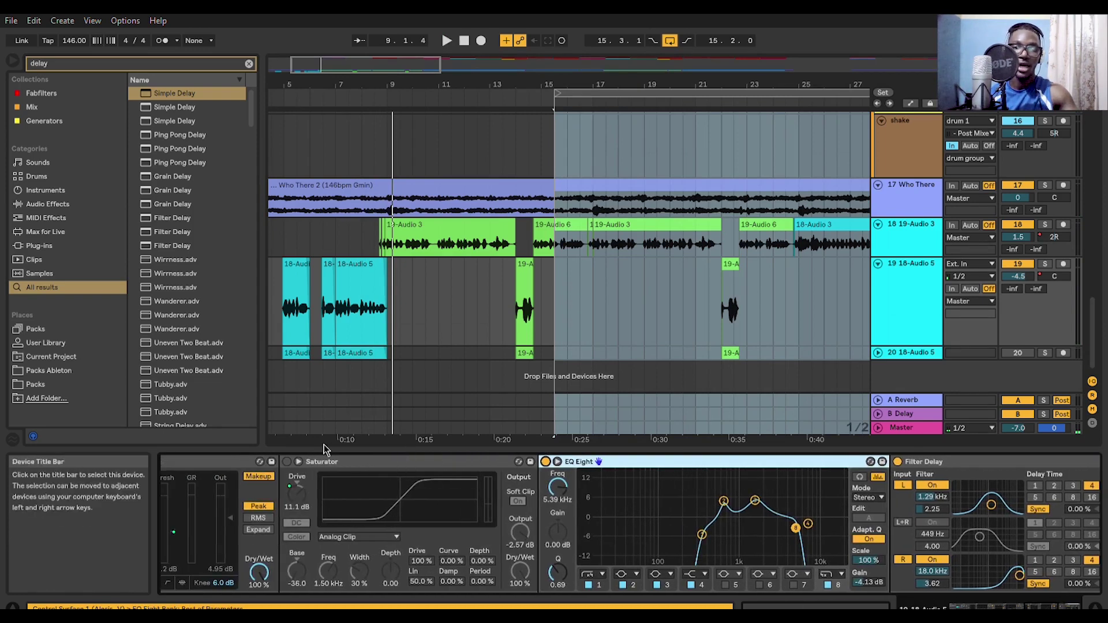
pyautogui.click(286, 462)
pyautogui.click(367, 86)
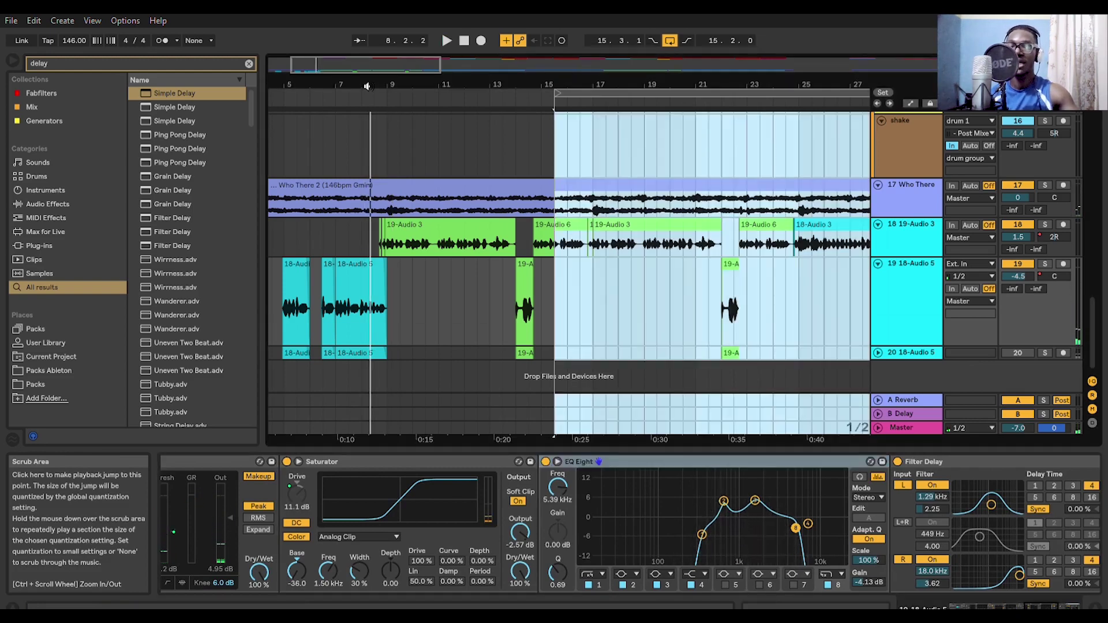
pyautogui.press('space')
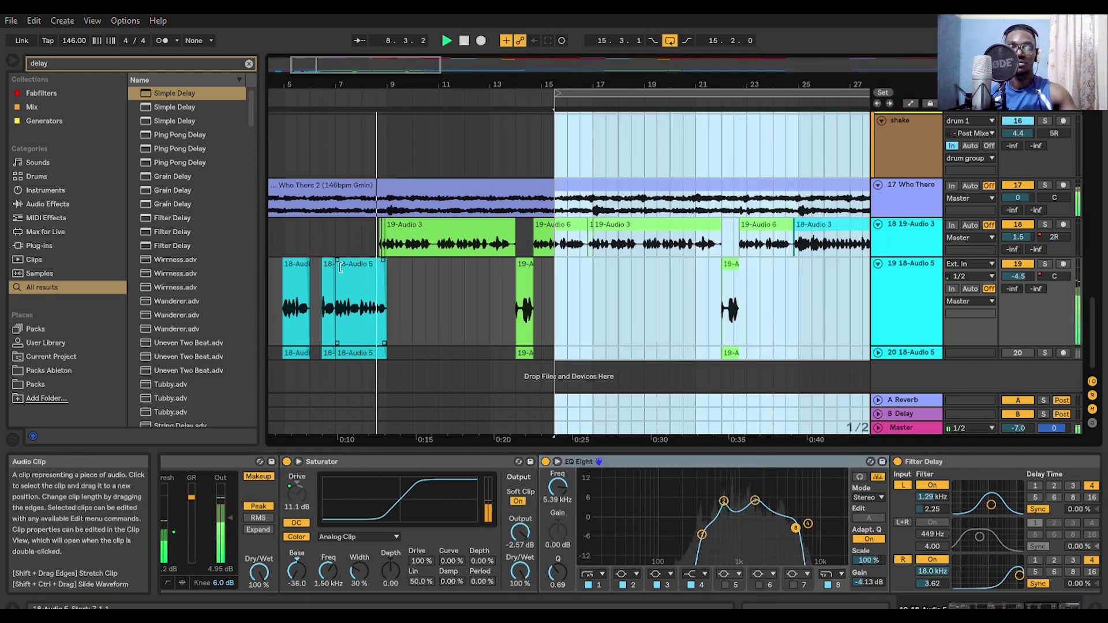